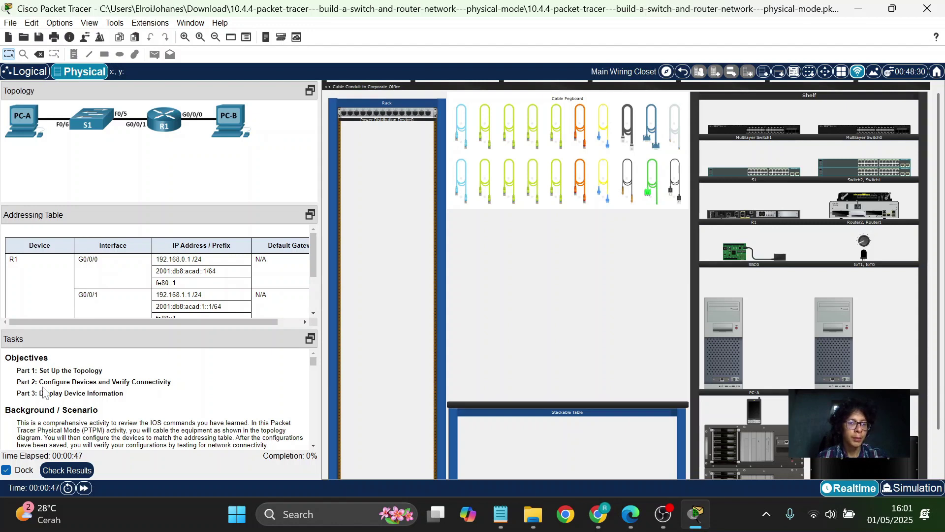
Scroll the task description down to the Part 1: Set Up the Topology instructions.
scroll(75, 406, down, 6)
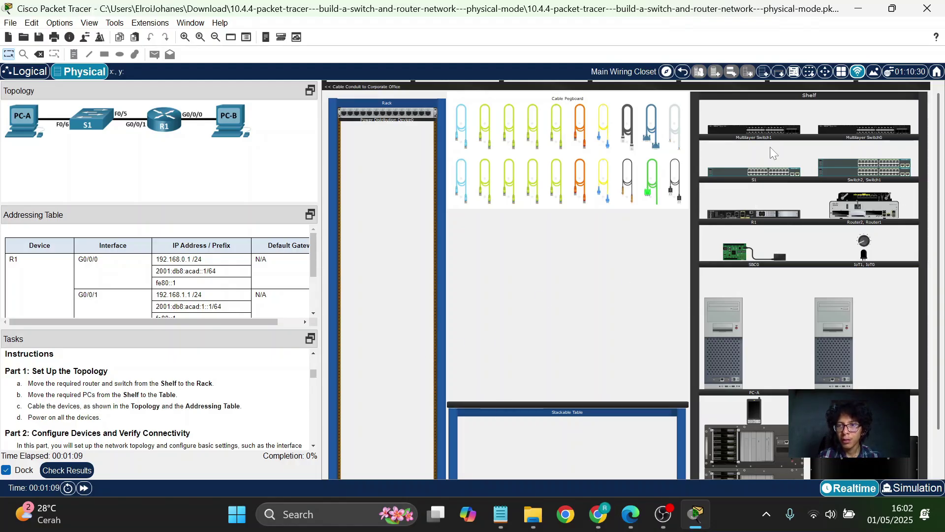
Drag router R1 and switch S1 into the rack, then PC-A and PC-B onto the table.
drag(769, 216, 394, 358)
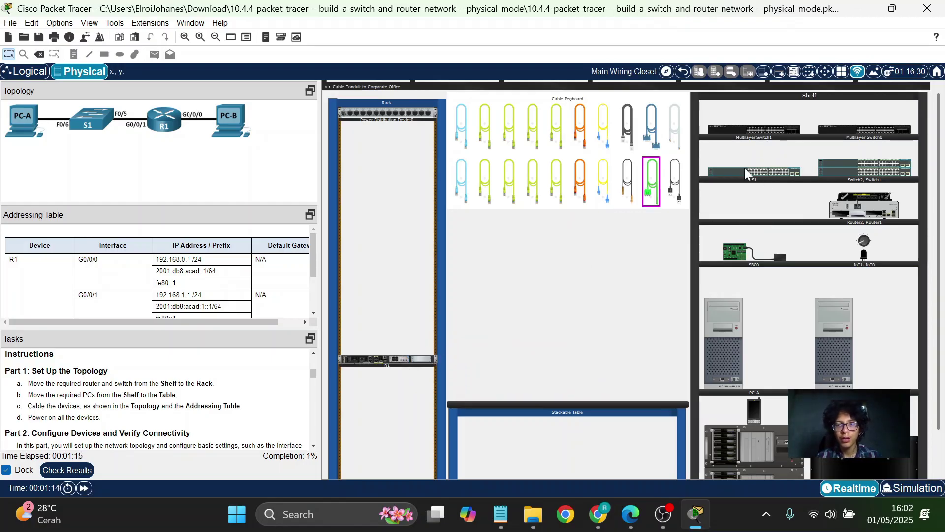
drag(744, 167, 379, 384)
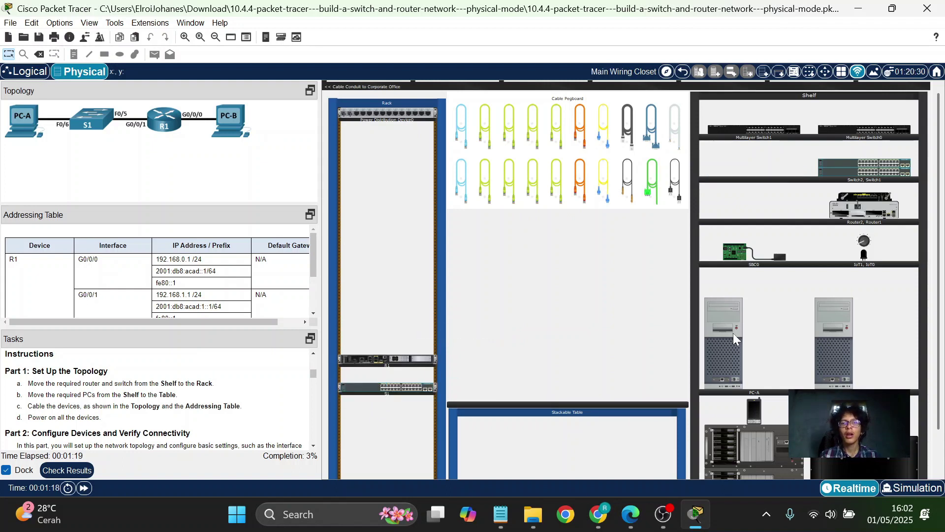
drag(733, 332, 518, 327)
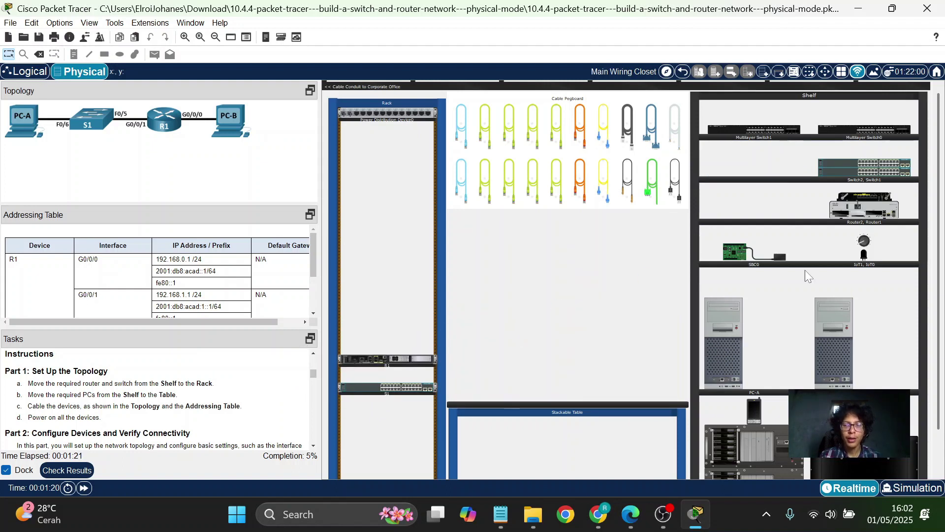
drag(848, 341, 652, 331)
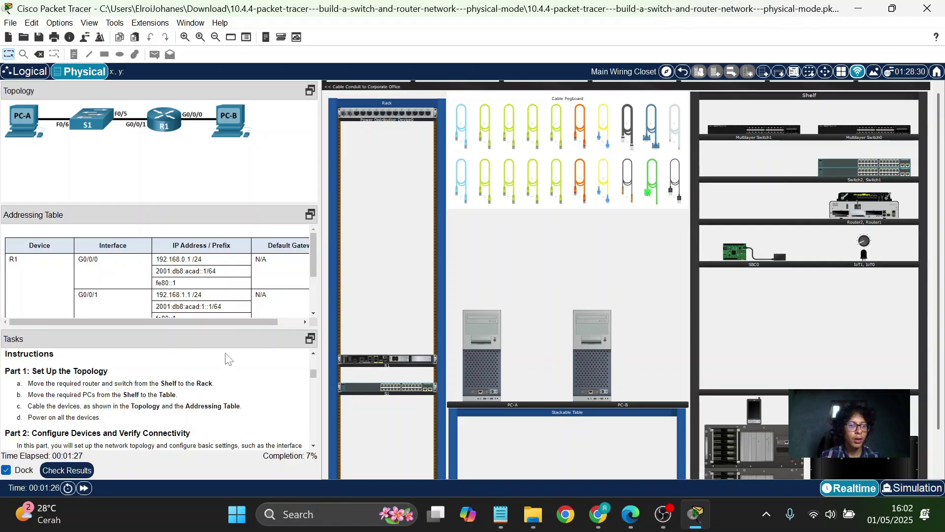
scroll(228, 357, down, 1)
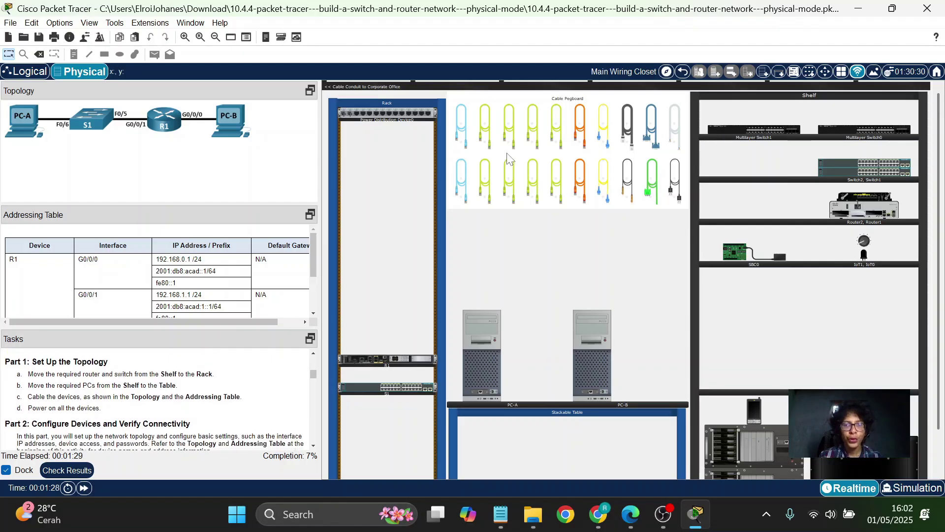
Pick up the second pegboard patch cable and zoom in on R1 in the rack.
click(486, 126)
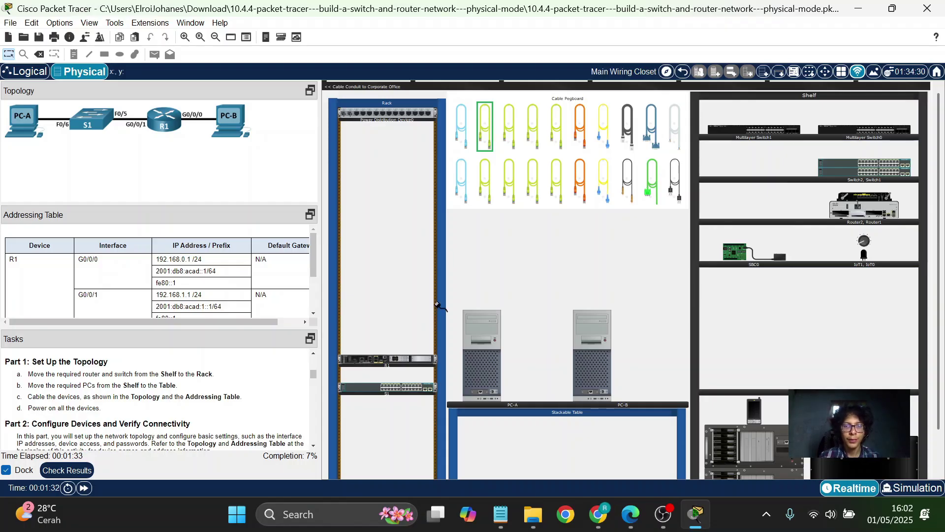
scroll(438, 303, up, 2)
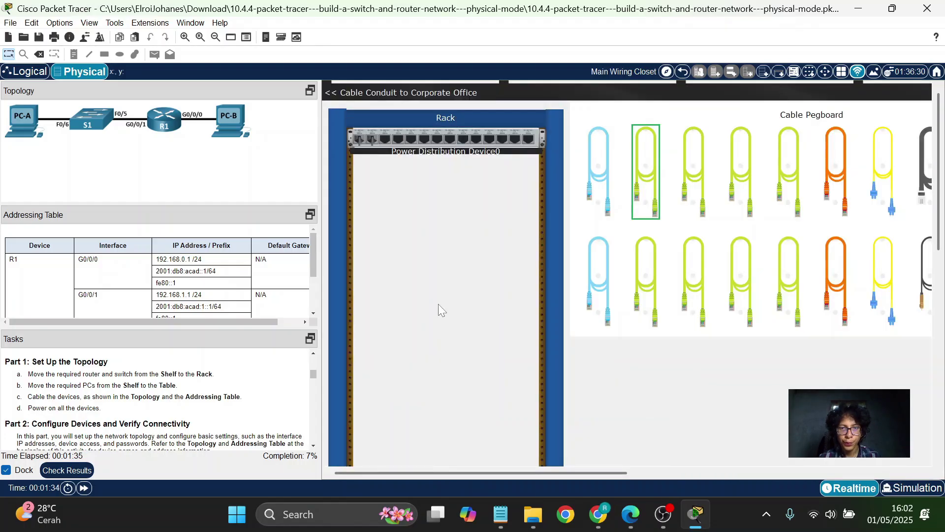
scroll(438, 304, down, 3)
right_click(438, 303)
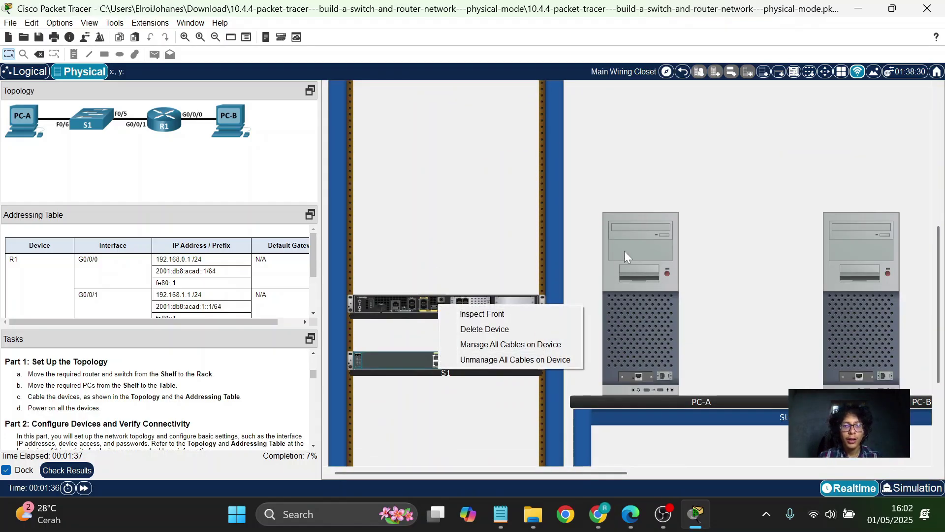
click(634, 168)
scroll(634, 167, up, 5)
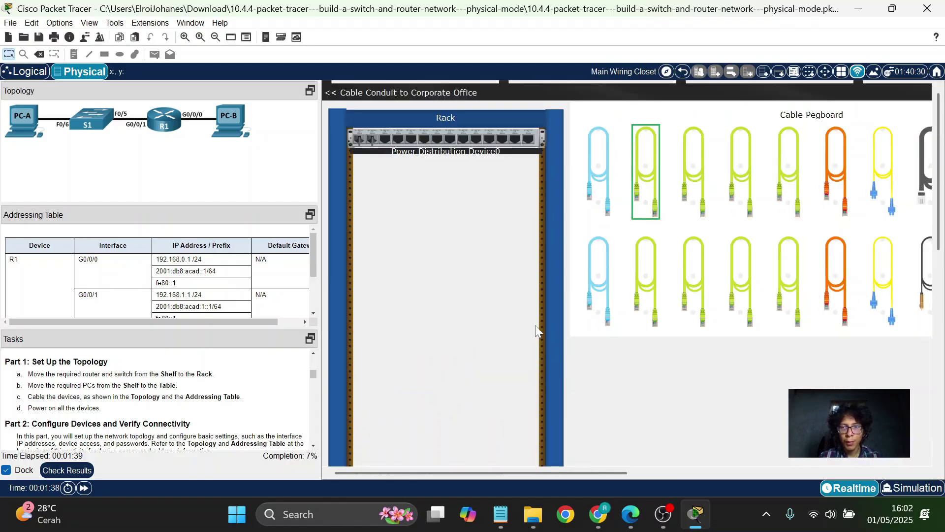
scroll(530, 329, down, 4)
scroll(530, 330, down, 2)
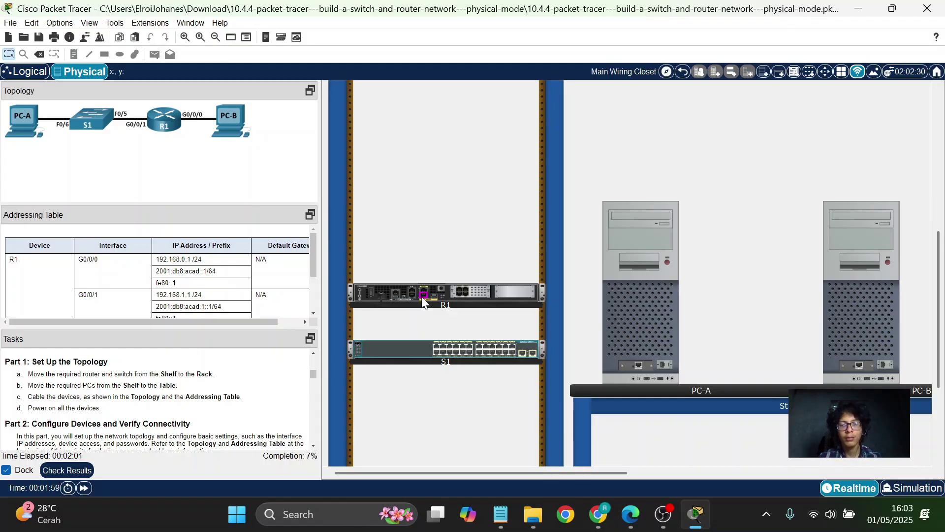
Cable R1's G0/0/0 to PC-B and R1's G0/0/1 to switch S1.
click(423, 295)
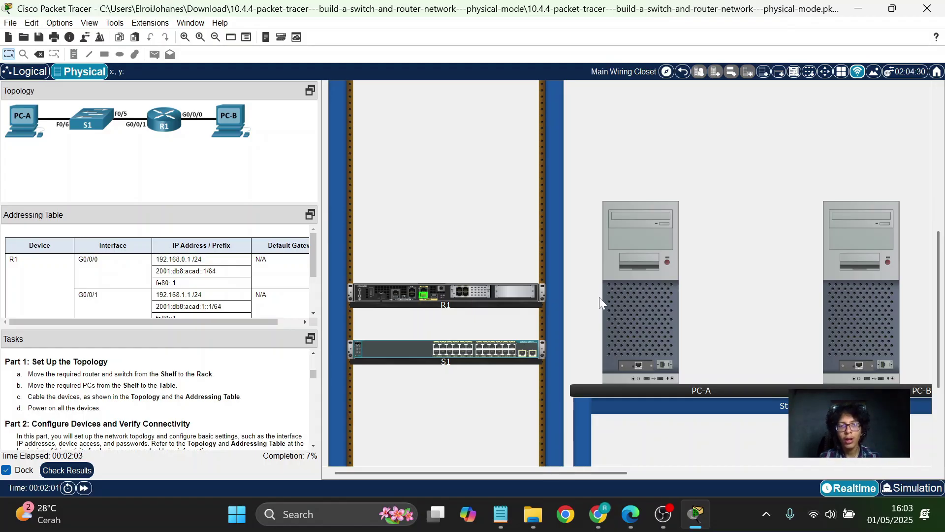
click(858, 365)
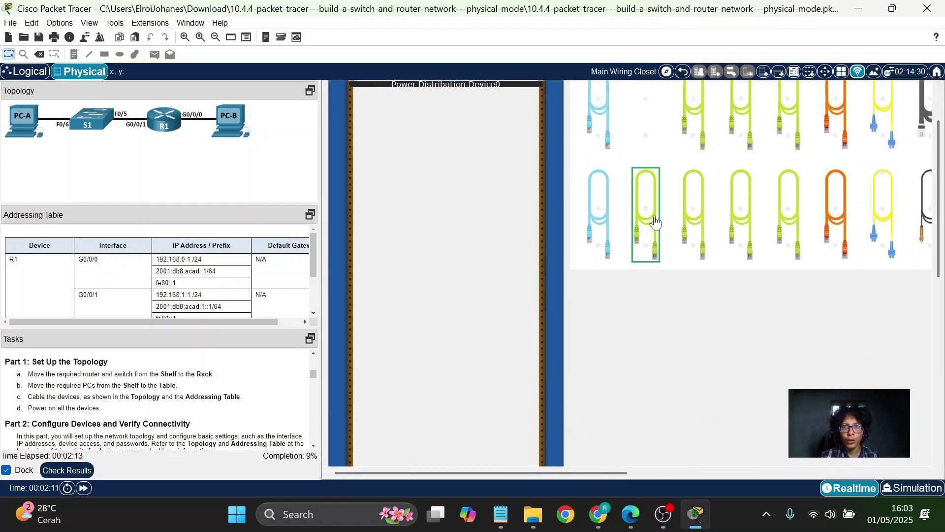
click(655, 222)
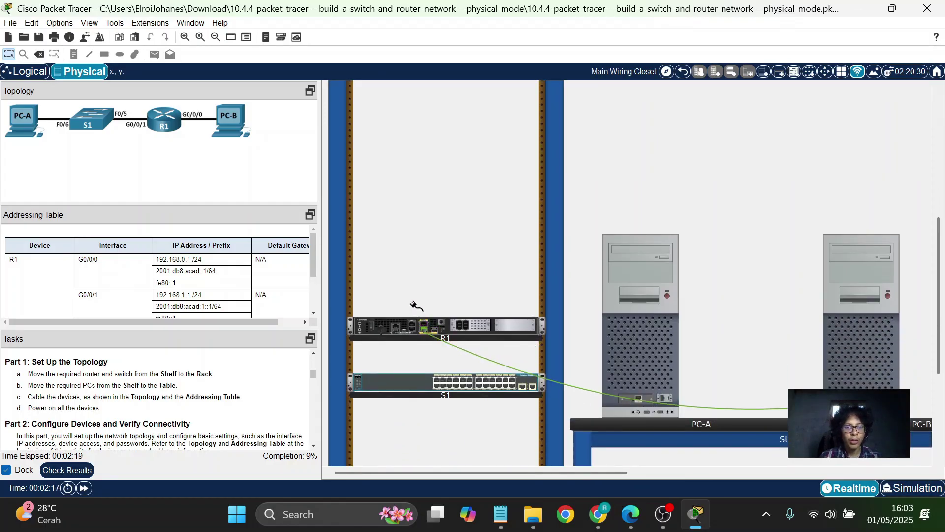
click(423, 324)
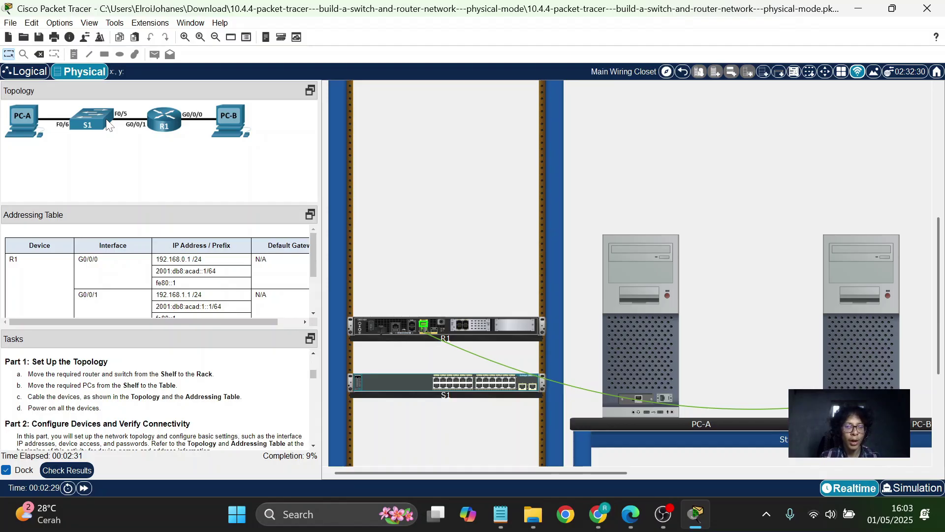
click(449, 380)
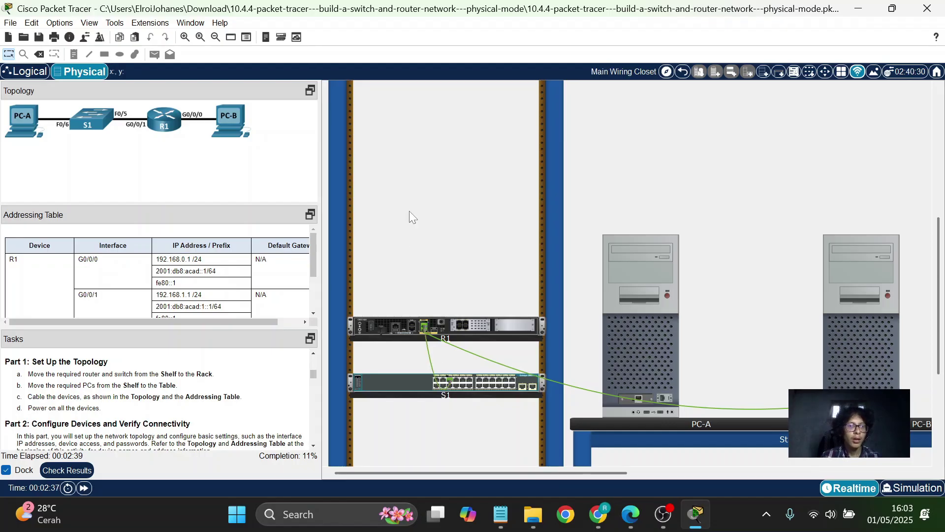
scroll(409, 211, up, 5)
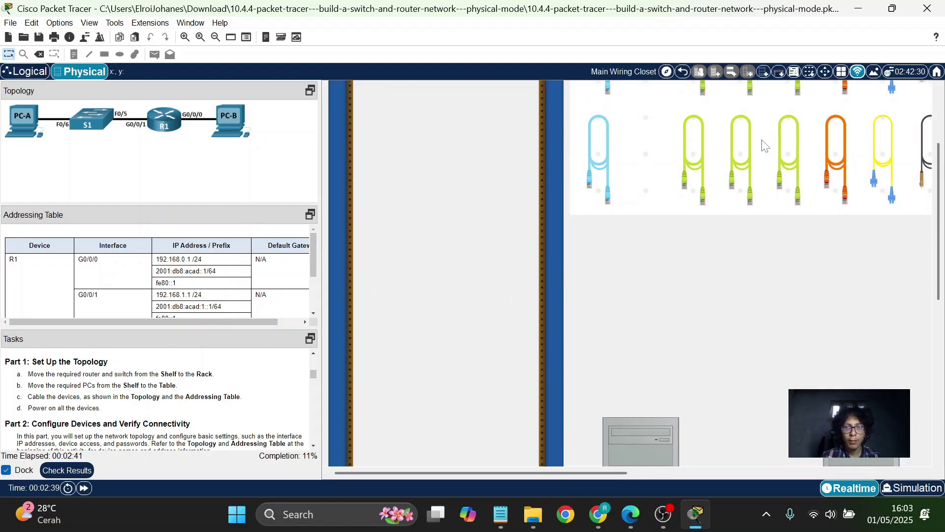
Cable S1's FastEthernet0/6 port to PC-A's network card.
click(699, 143)
scroll(454, 347, down, 5)
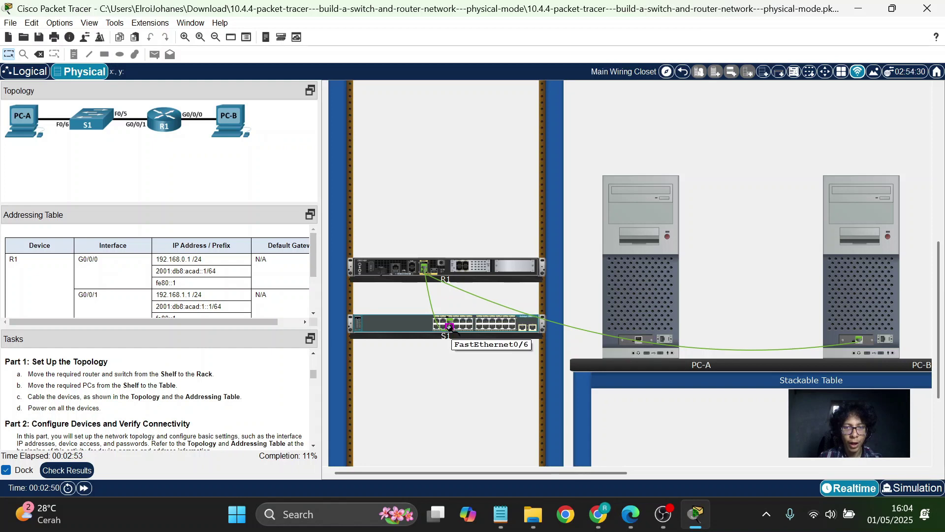
click(449, 326)
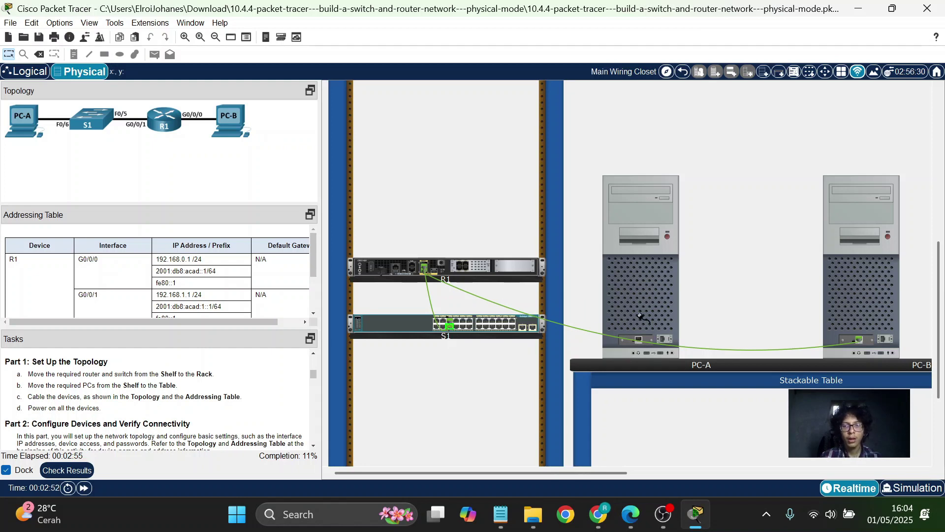
click(640, 340)
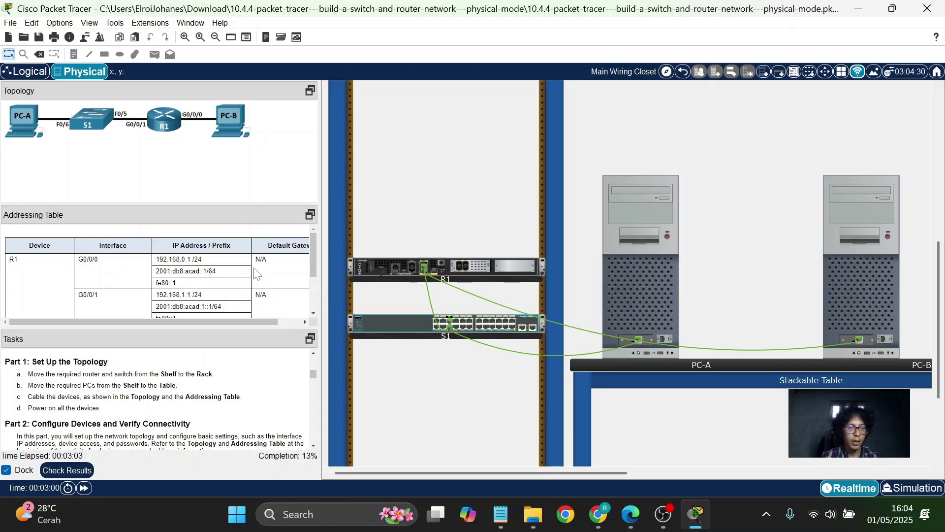
Switch on router R1's power switch and PC-A's power button, then zoom back out.
scroll(375, 323, up, 2)
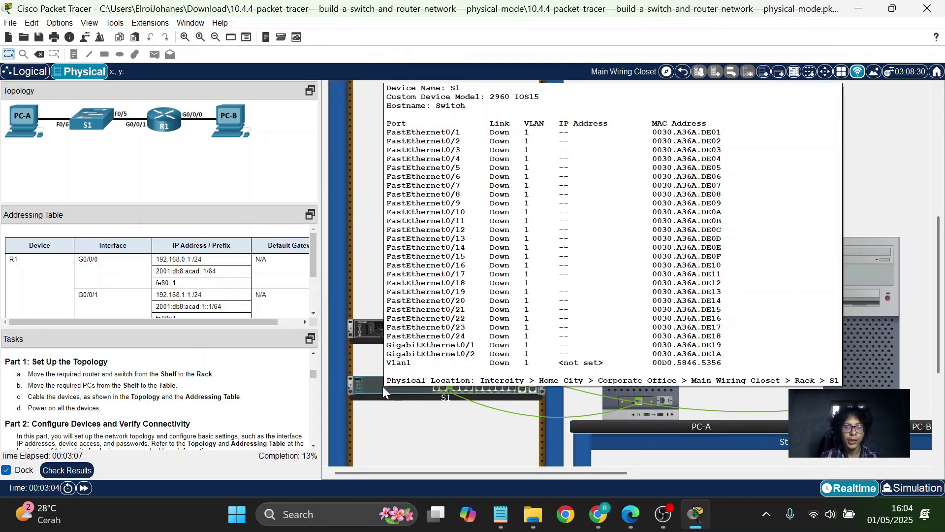
mouse_move(412, 385)
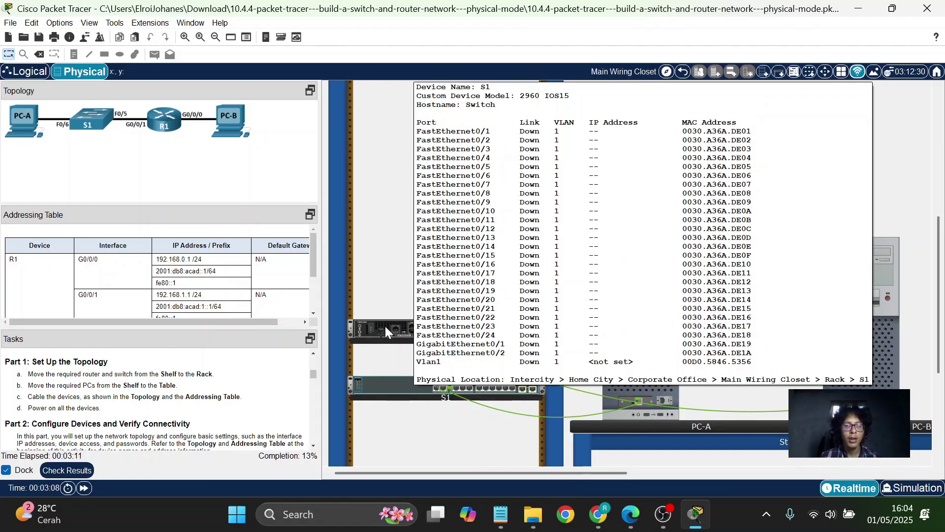
mouse_move(385, 326)
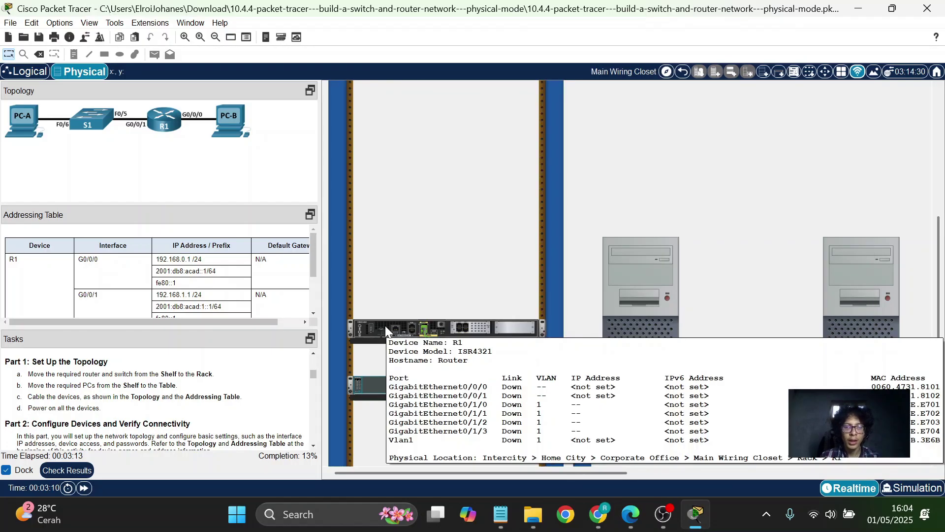
scroll(383, 326, up, 3)
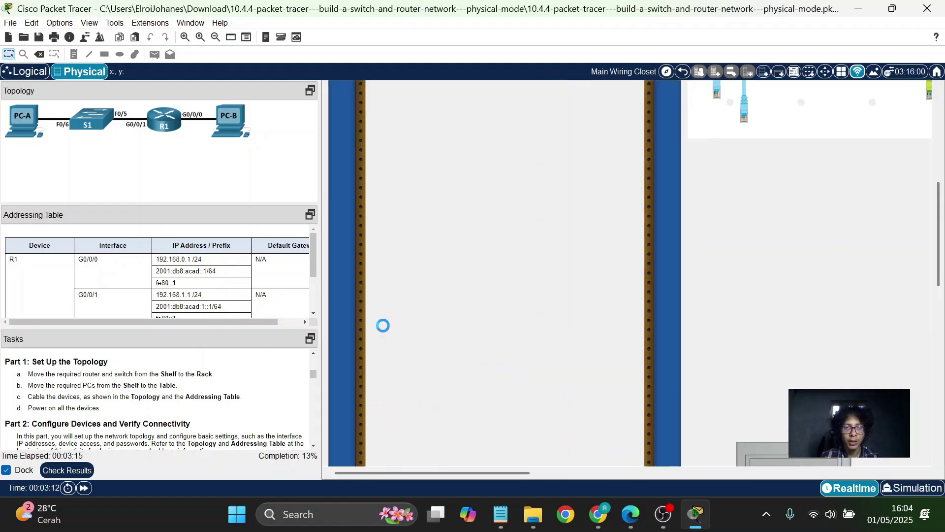
scroll(383, 325, down, 3)
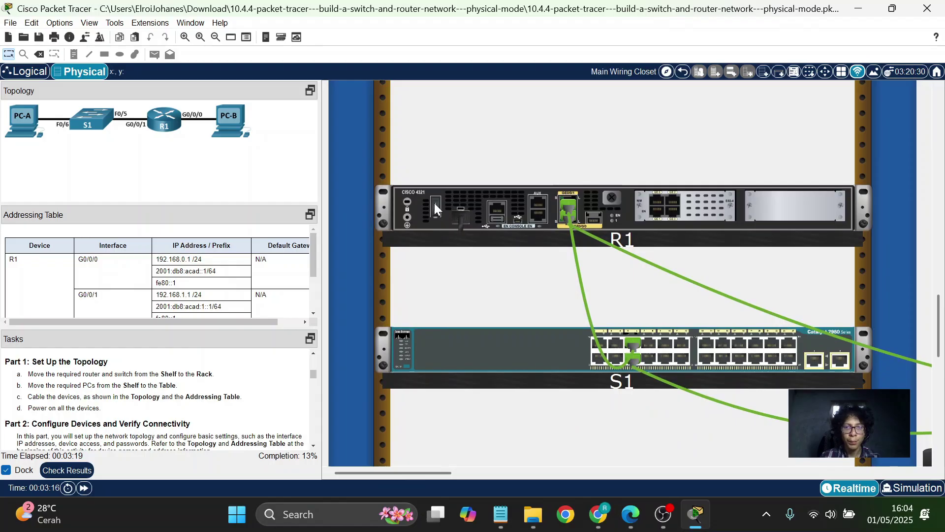
click(435, 202)
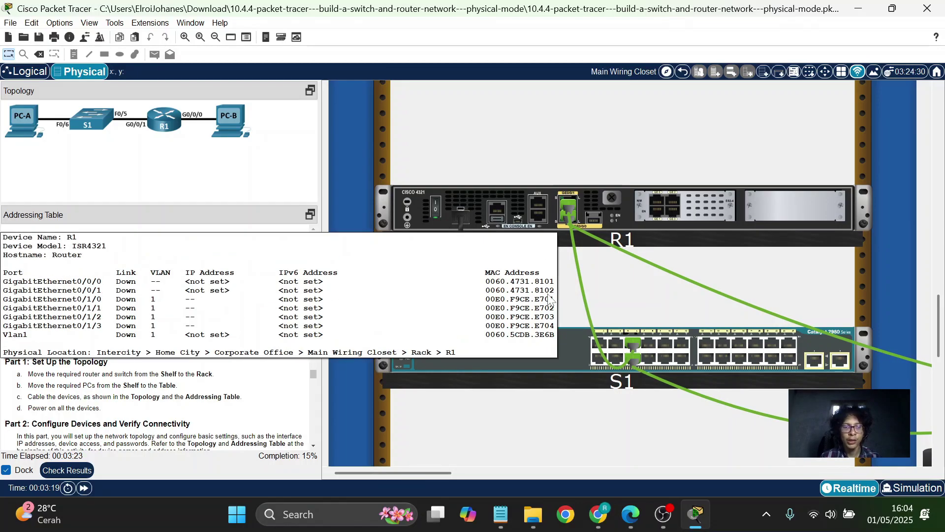
scroll(547, 293, down, 2)
scroll(548, 293, up, 3)
scroll(547, 293, up, 3)
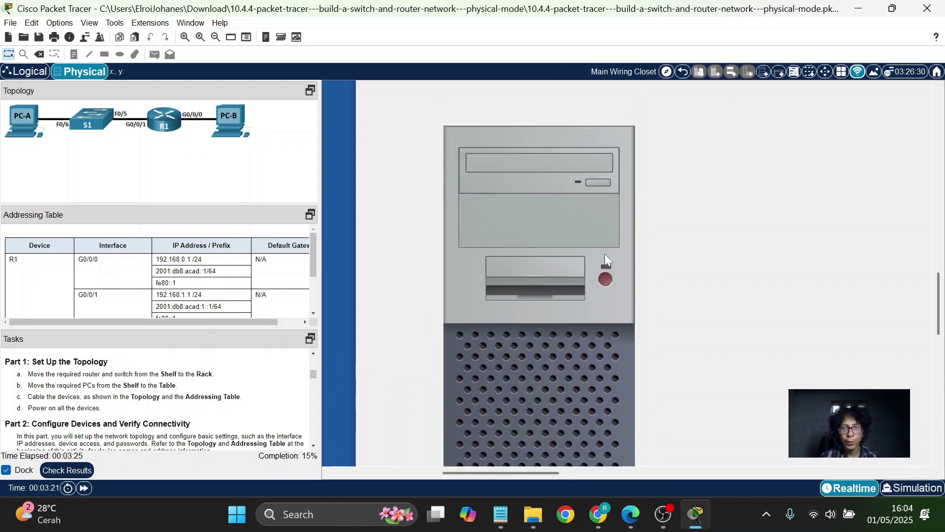
click(604, 279)
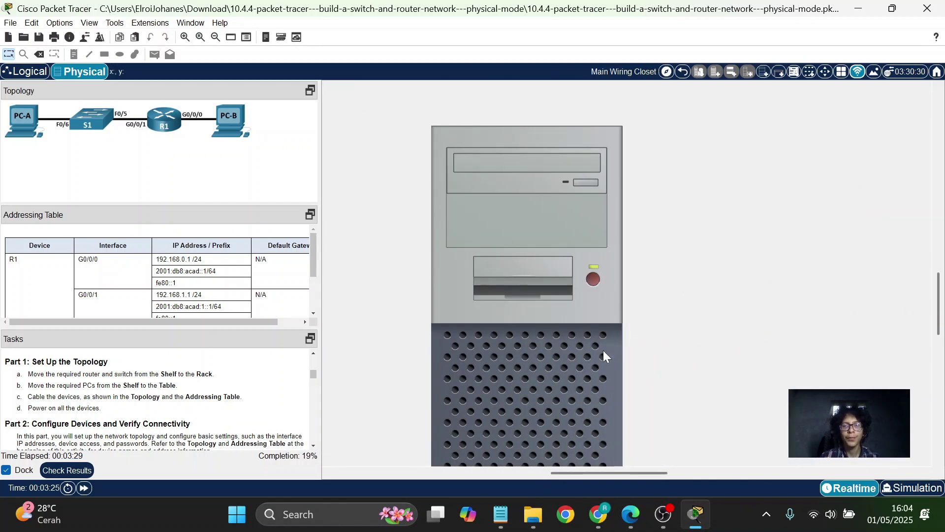
scroll(604, 352, down, 2)
scroll(603, 350, down, 2)
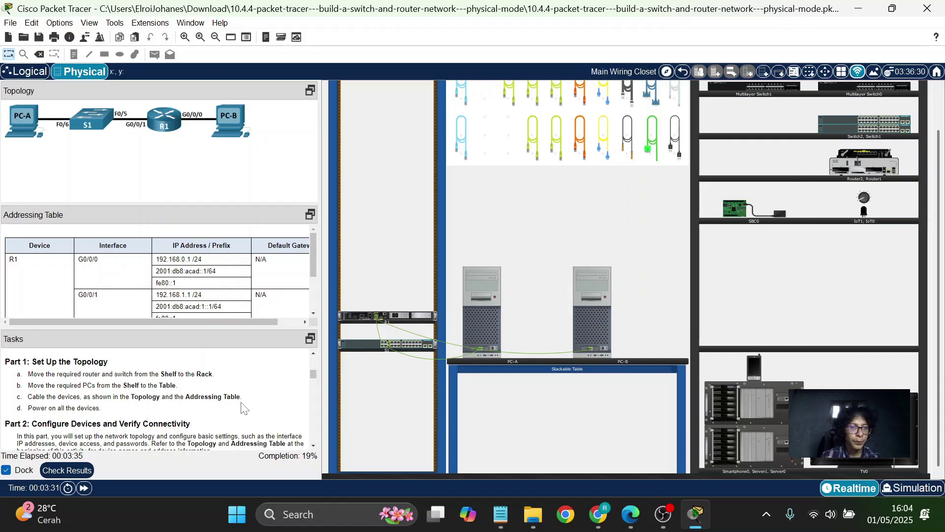
scroll(242, 407, down, 2)
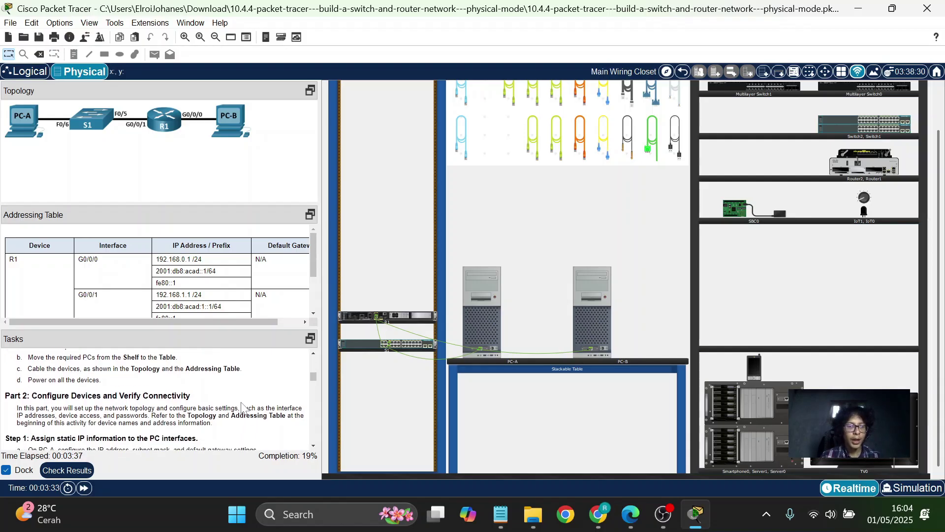
scroll(242, 407, down, 2)
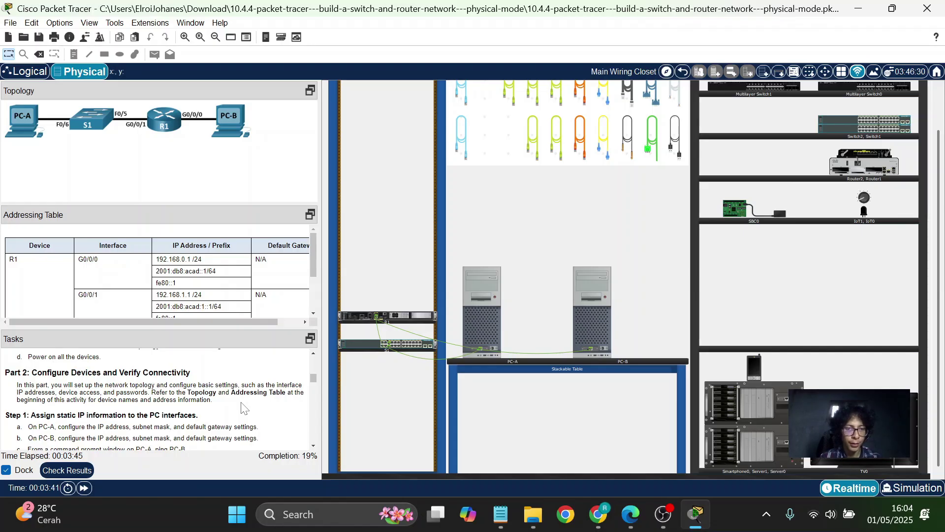
scroll(245, 407, down, 3)
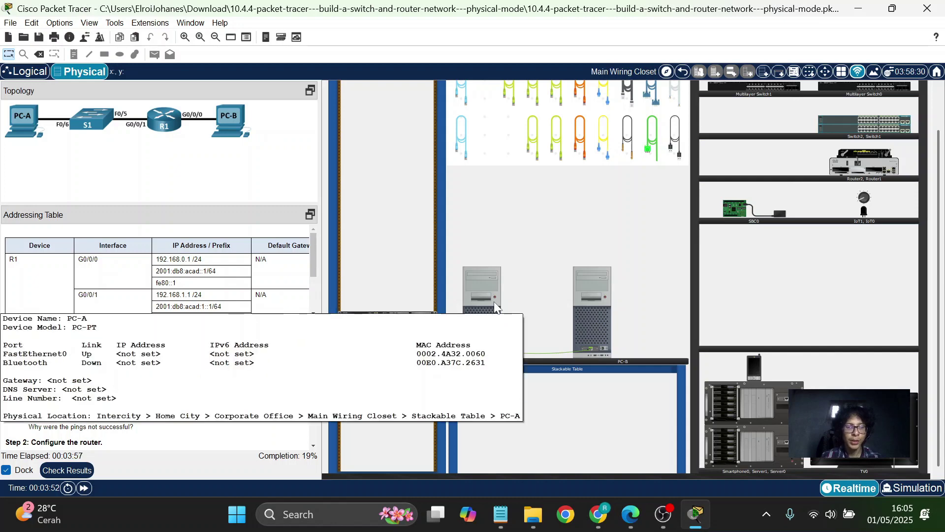
mouse_move(551, 305)
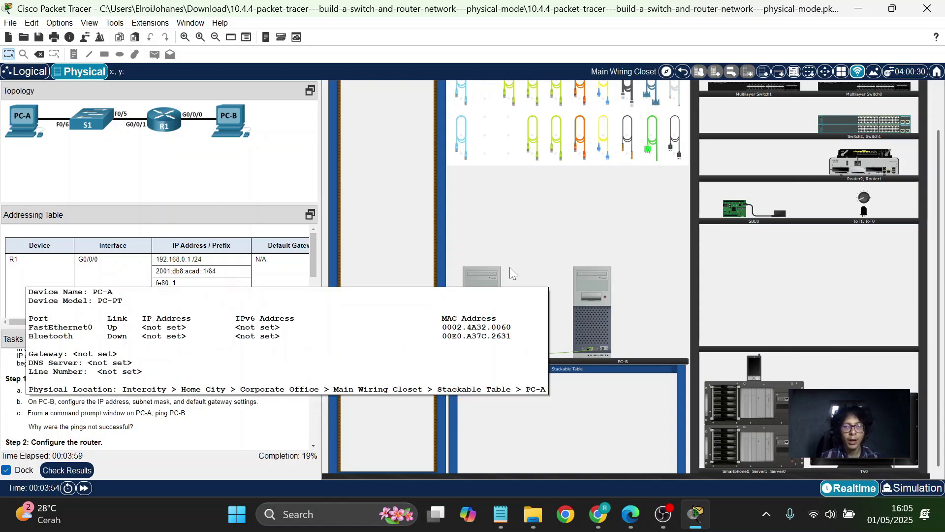
Open PC-A's Desktop IP Configuration panel.
click(482, 276)
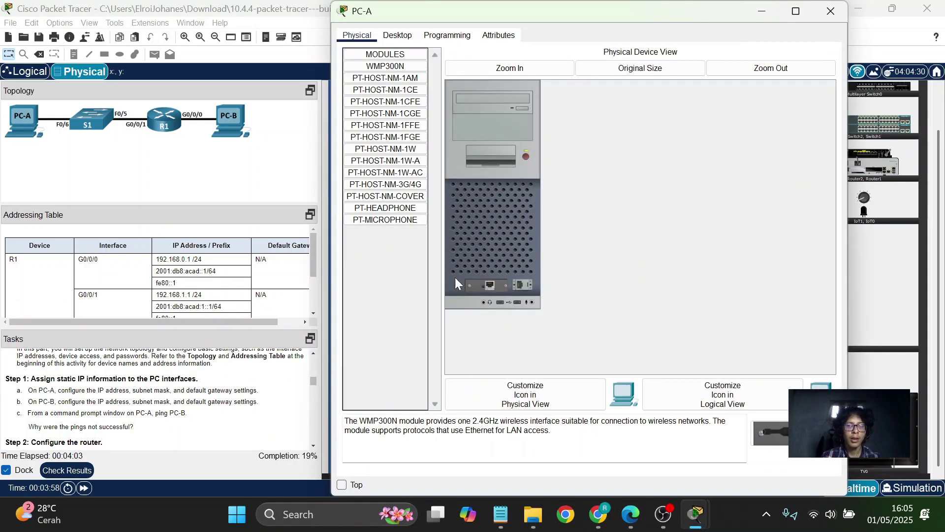
click(405, 43)
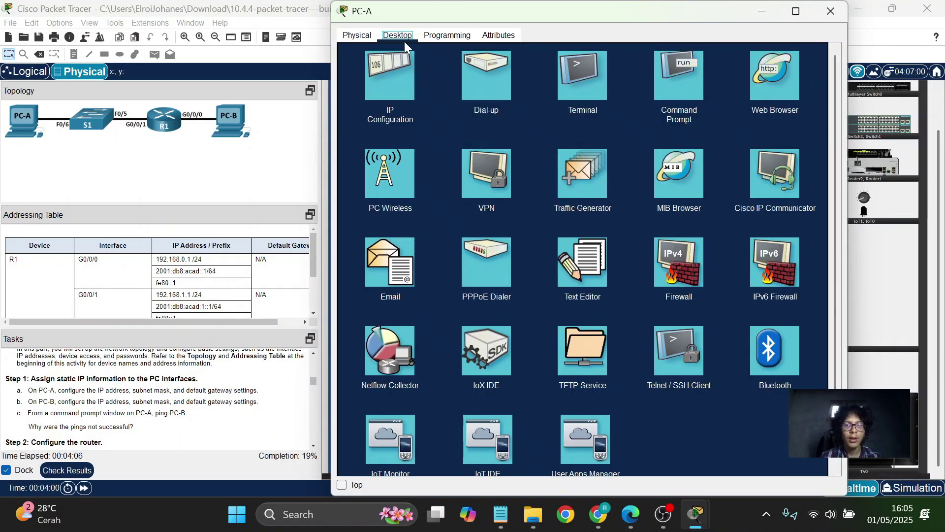
click(398, 84)
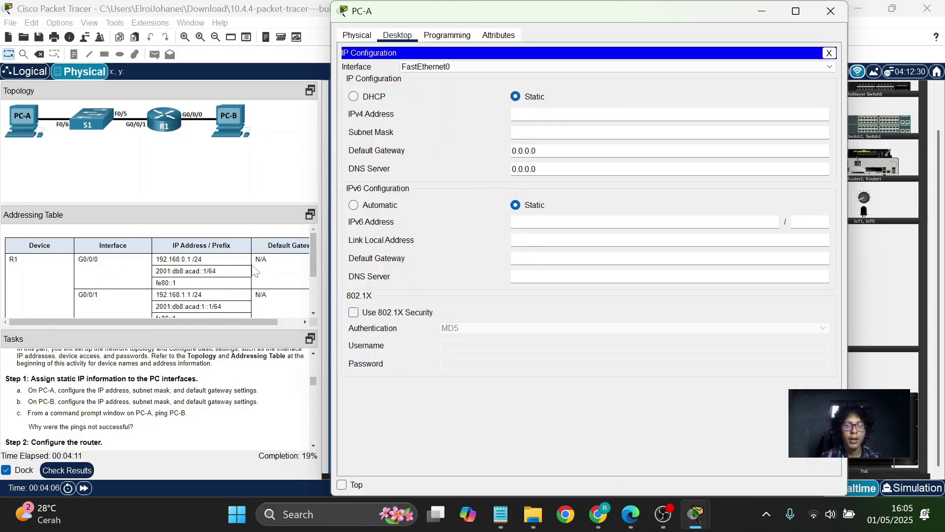
scroll(190, 290, down, 2)
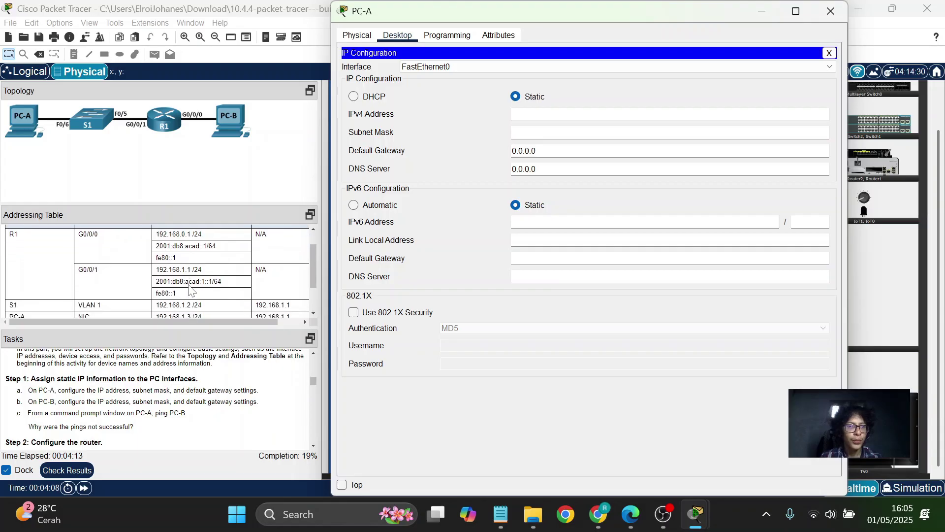
scroll(190, 290, down, 3)
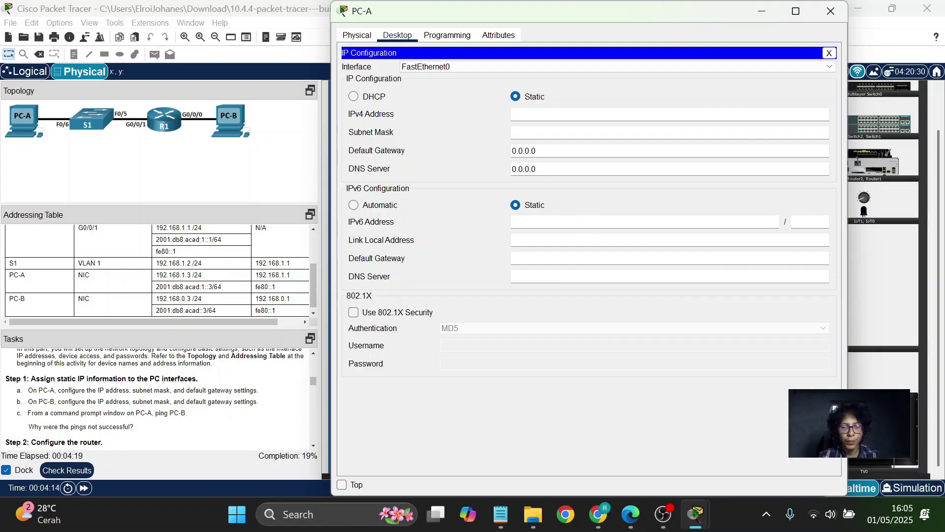
Enter IPv4 192.168.1.2, mask 255.255.255.0 and gateway 192.168.1.1 for PC-A.
click(514, 114)
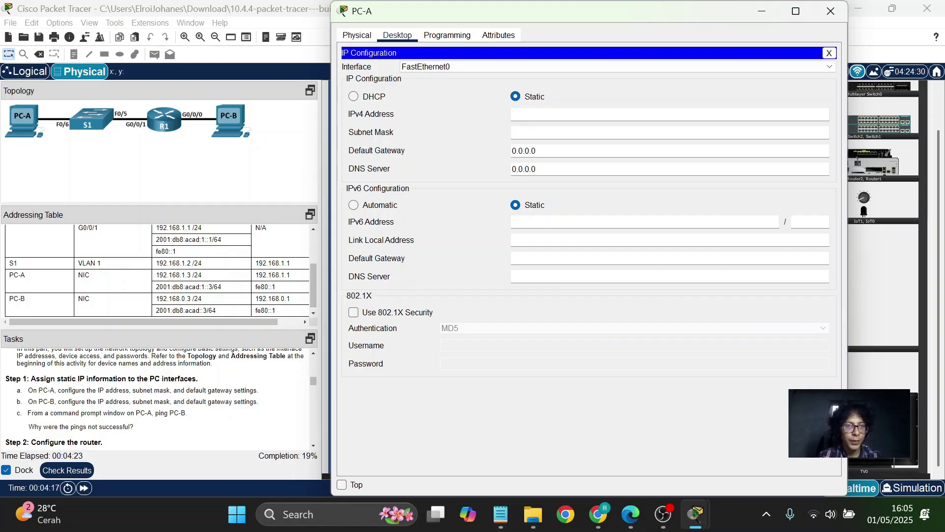
text(192)
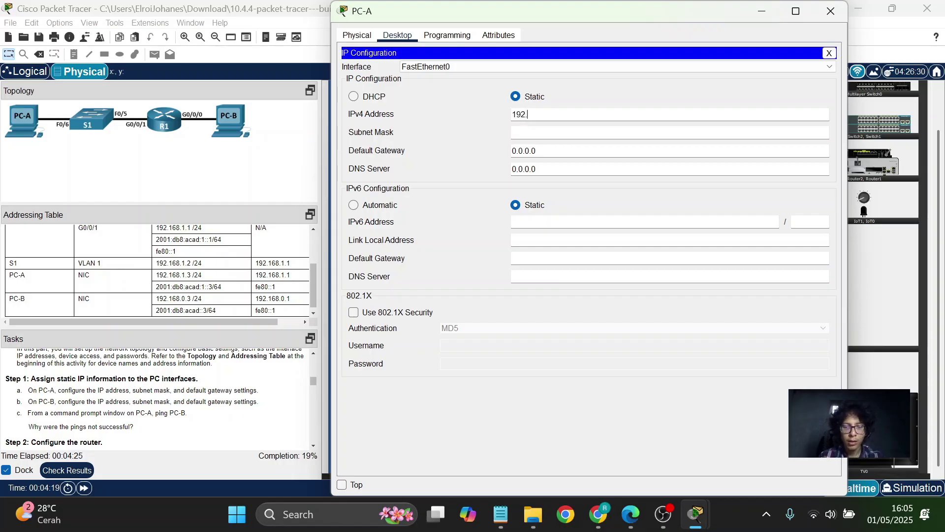
text(.168)
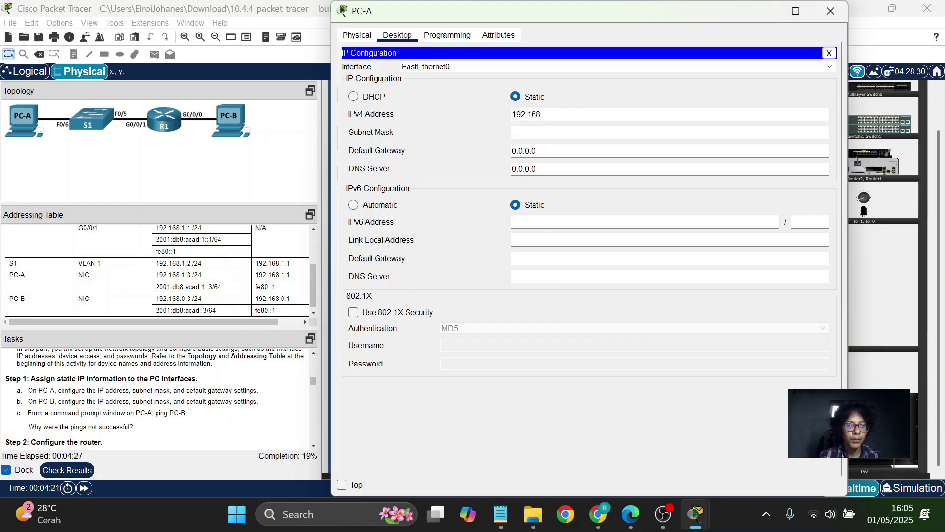
text(.1.2)
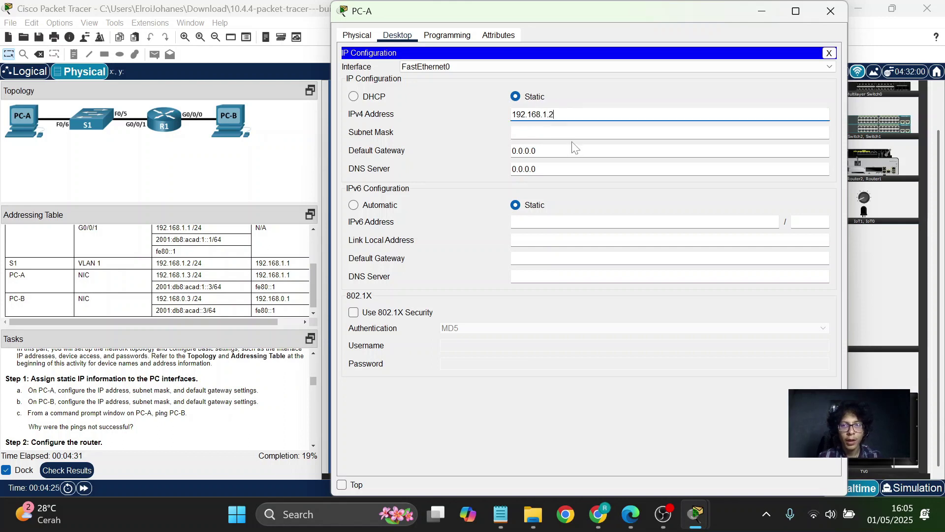
key(Tab)
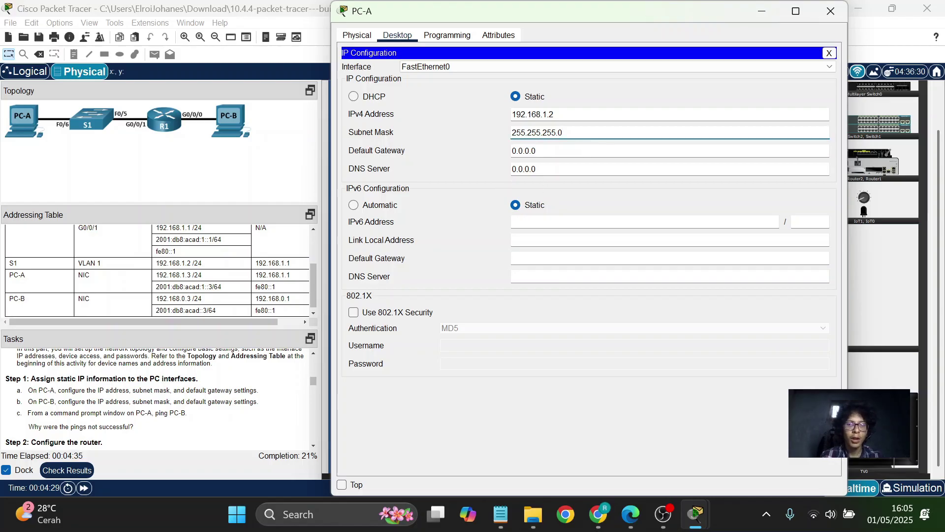
click(575, 151)
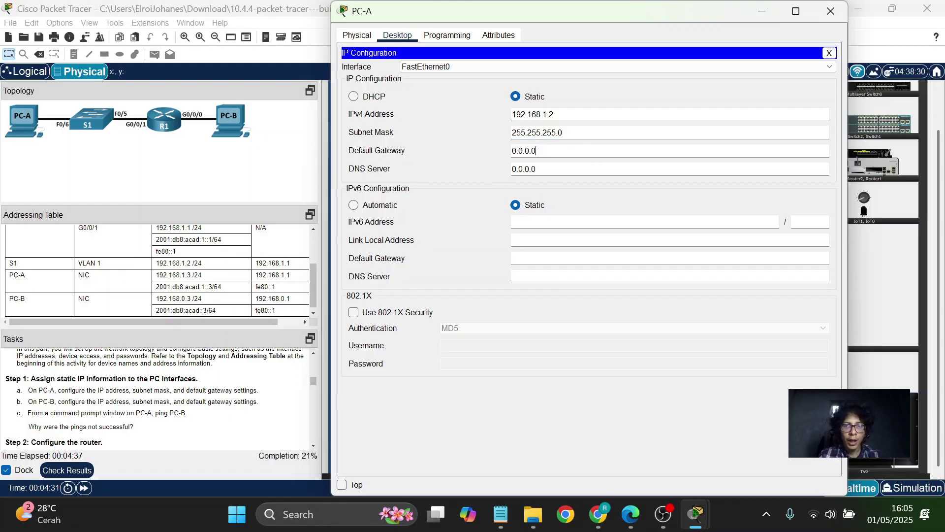
drag(574, 151, 500, 154)
key(BackSpace)
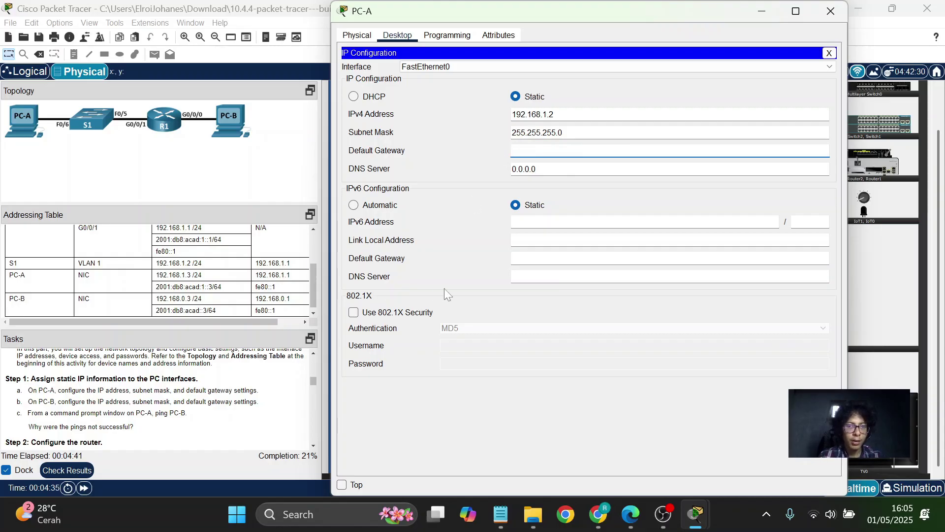
text(192.1)
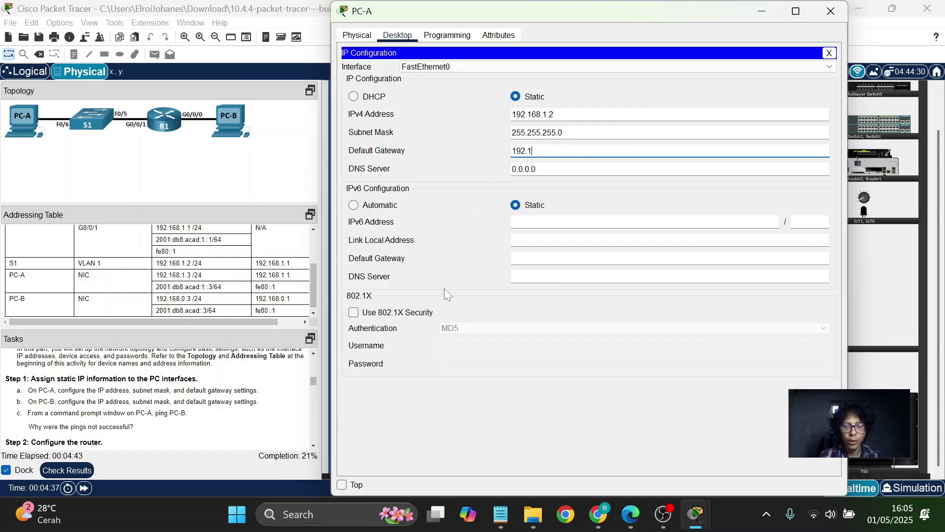
text(68.1.1)
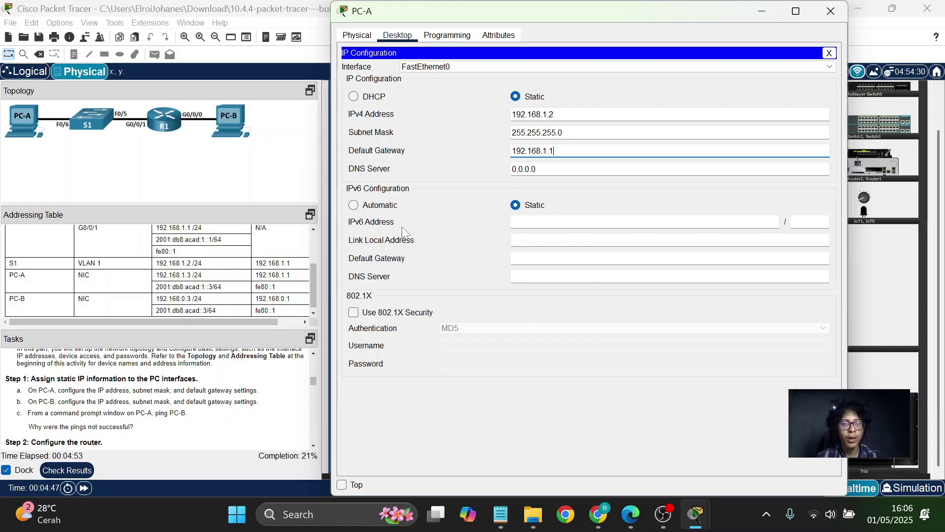
click(512, 222)
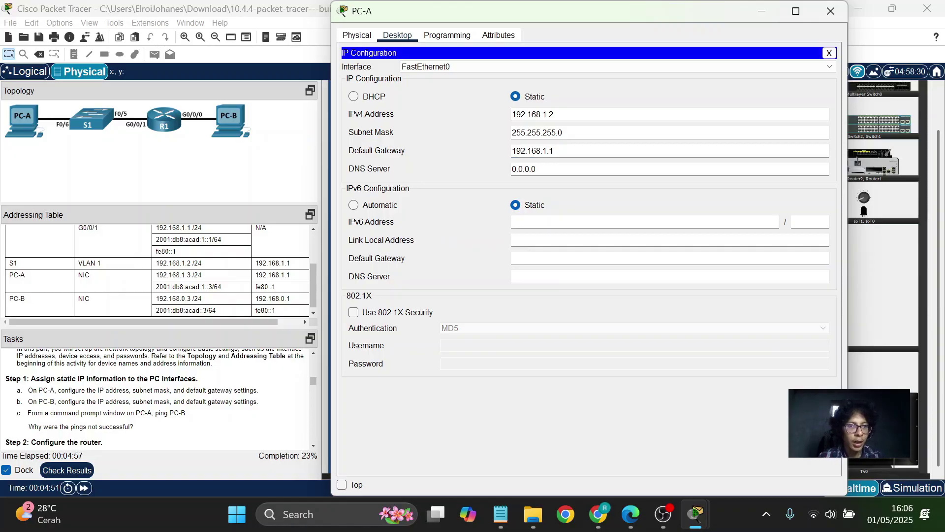
text(2001)
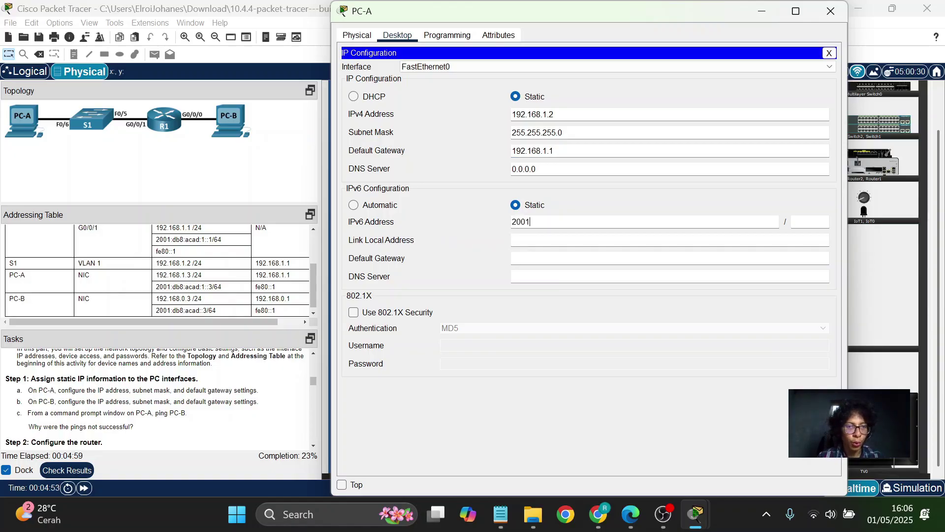
text(:db8::)
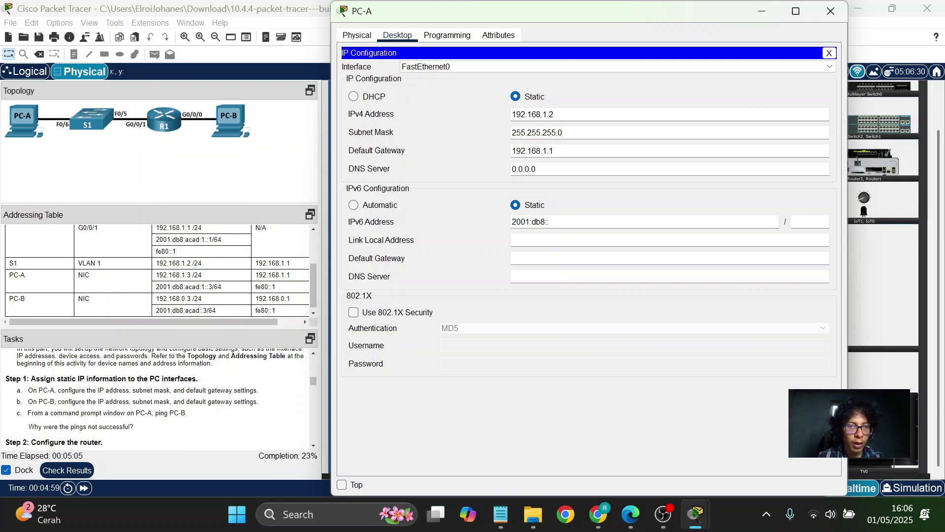
key(BackSpace)
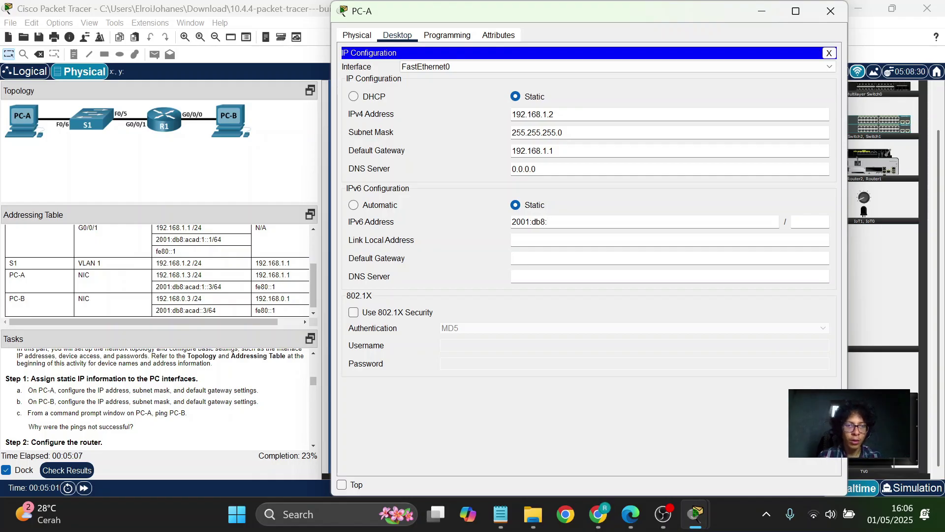
text(acad)
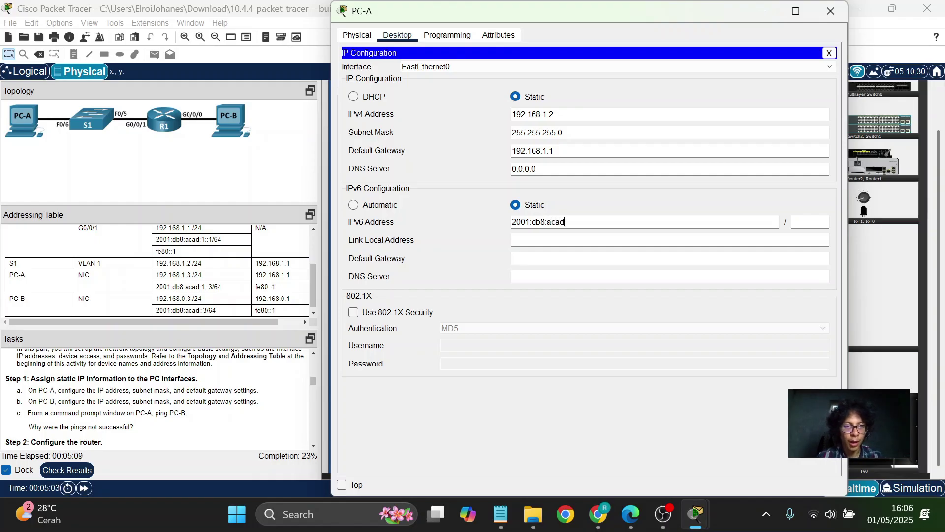
text(:1:3)
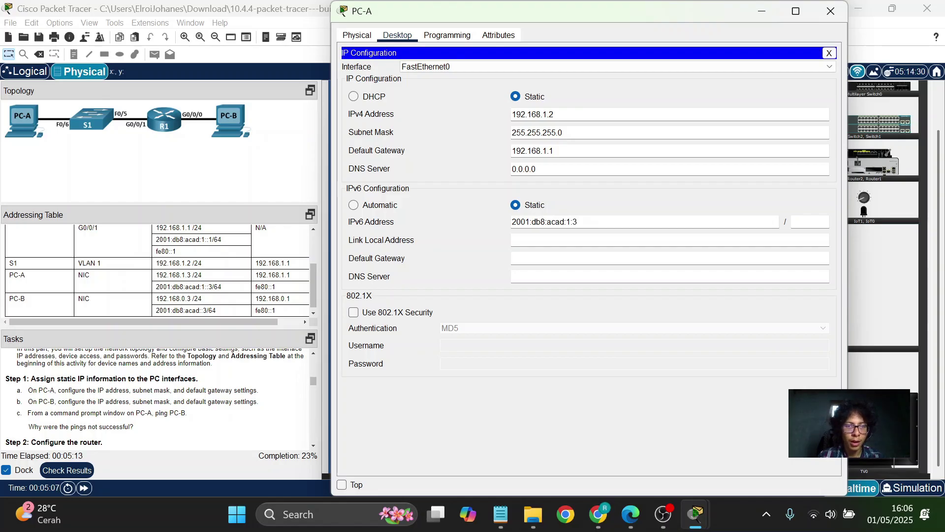
key(Tab)
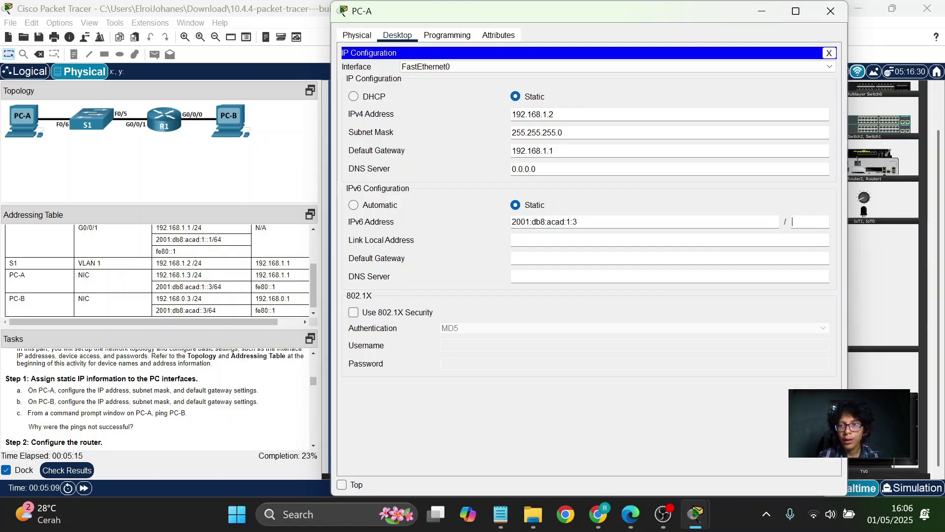
text(64)
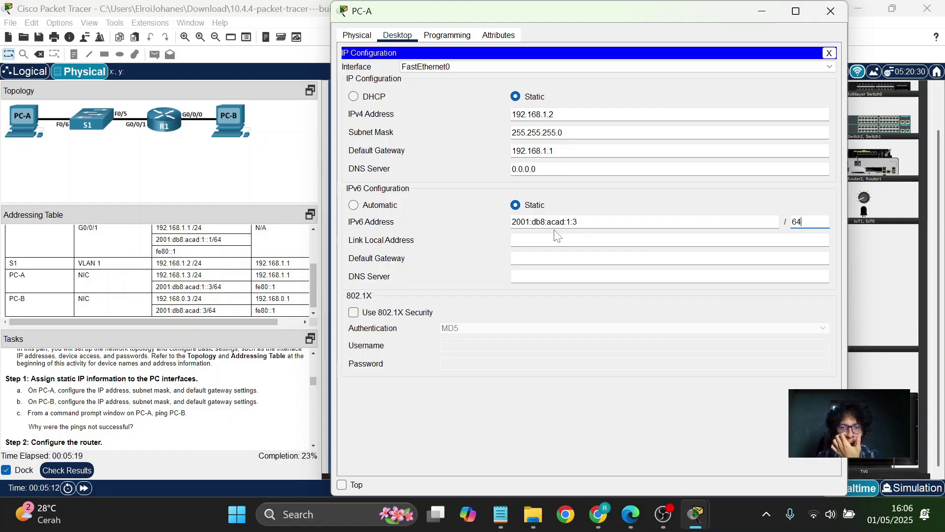
click(560, 252)
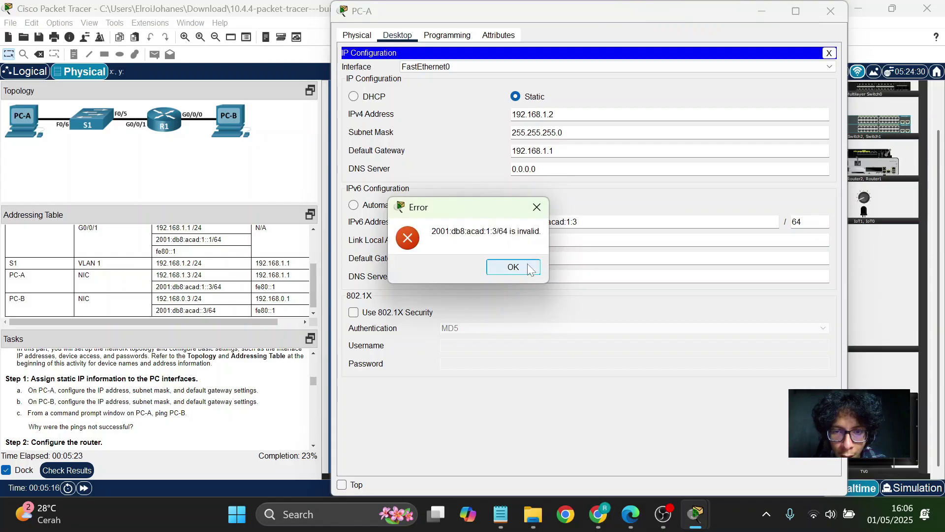
click(528, 265)
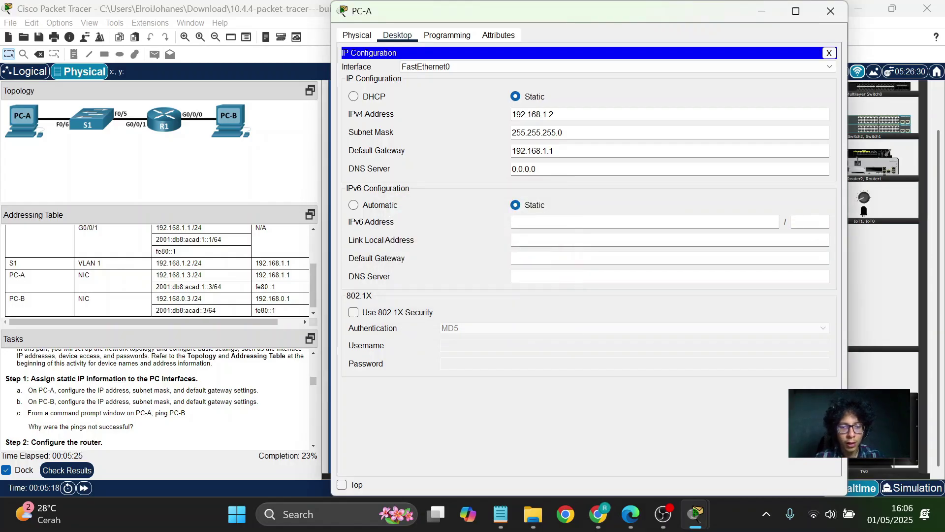
Enter IPv6 2001:db8:acad:1::3, prefix 64, gateway fe80::1, and close the panel.
text(2001)
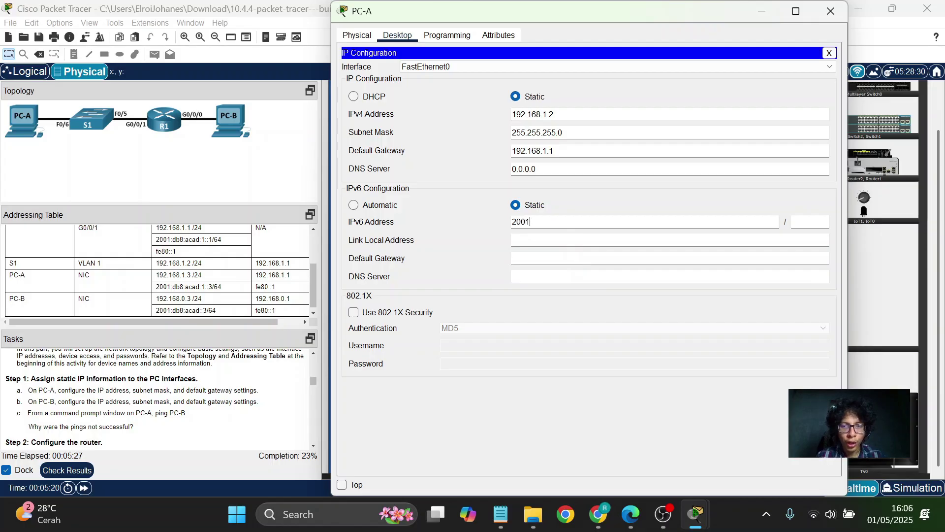
text(:db)
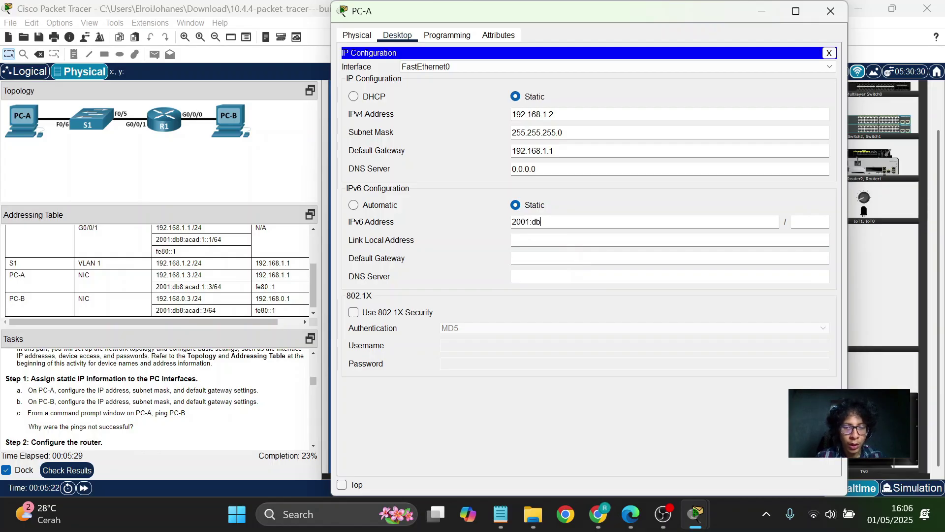
text(8:ac)
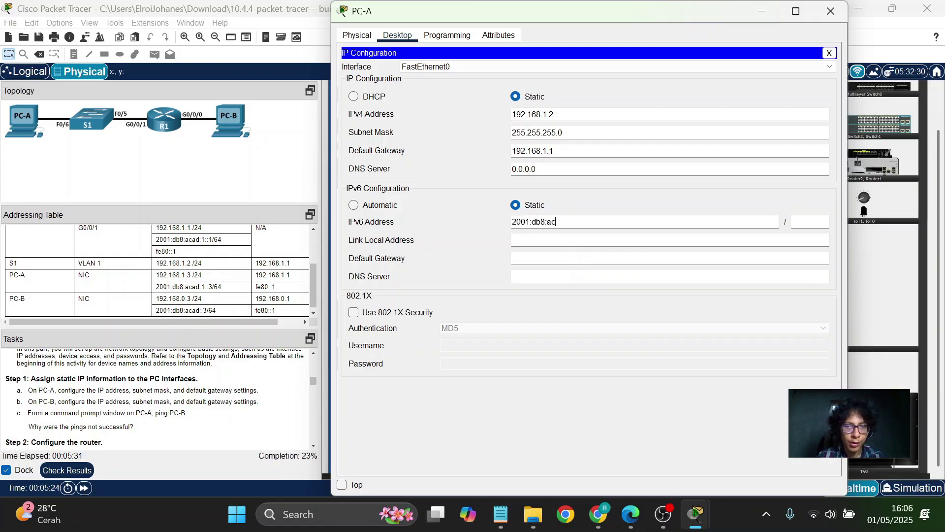
text(ad:1)
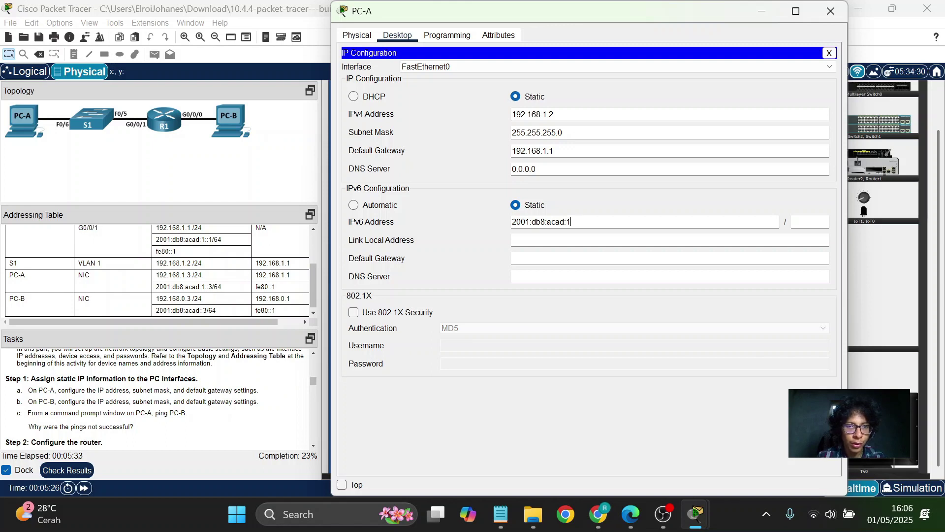
text(::3)
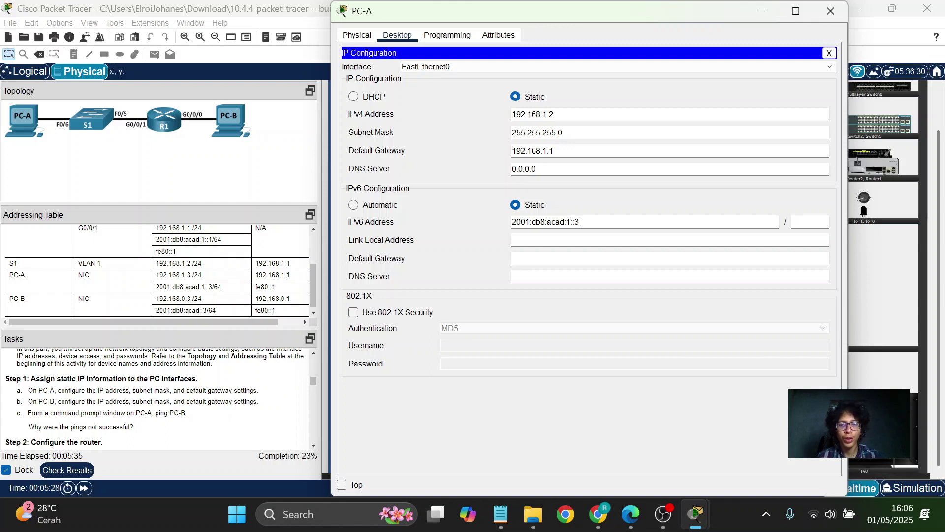
click(810, 222)
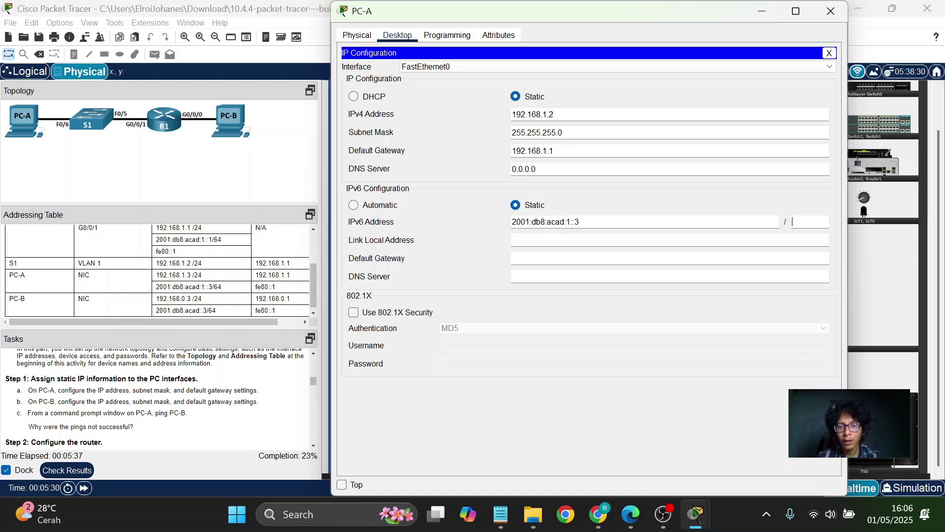
text(64)
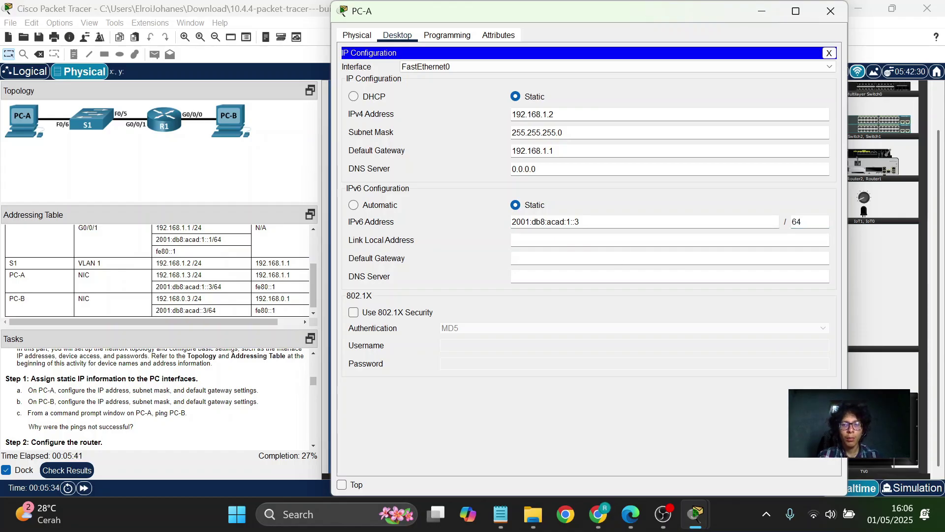
click(669, 258)
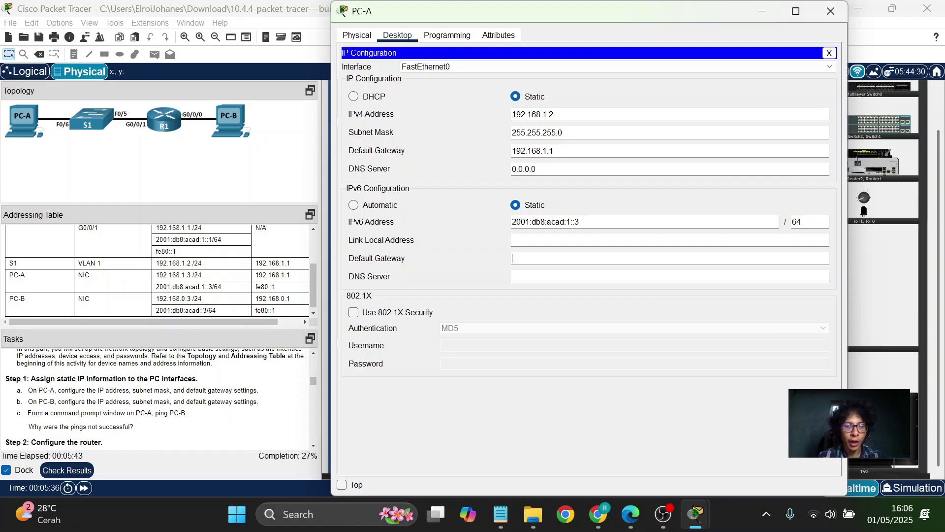
text(fe80)
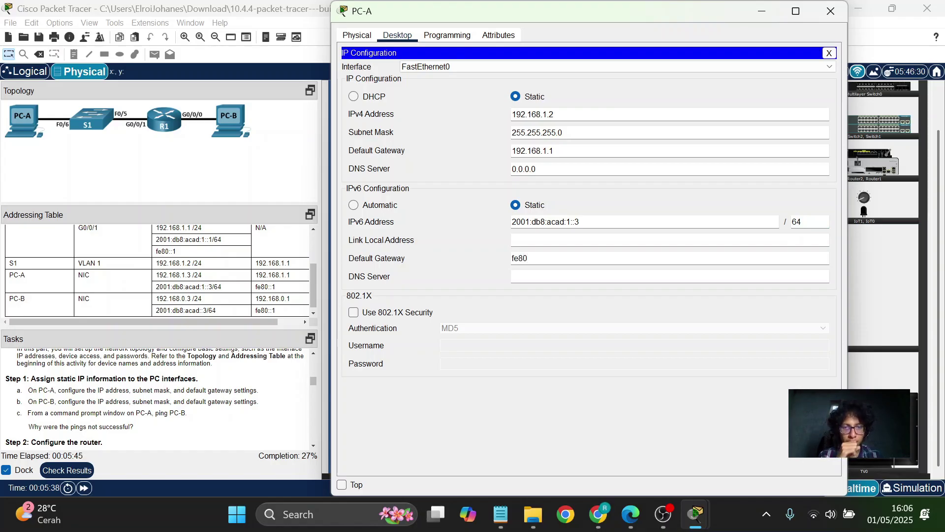
text(::)
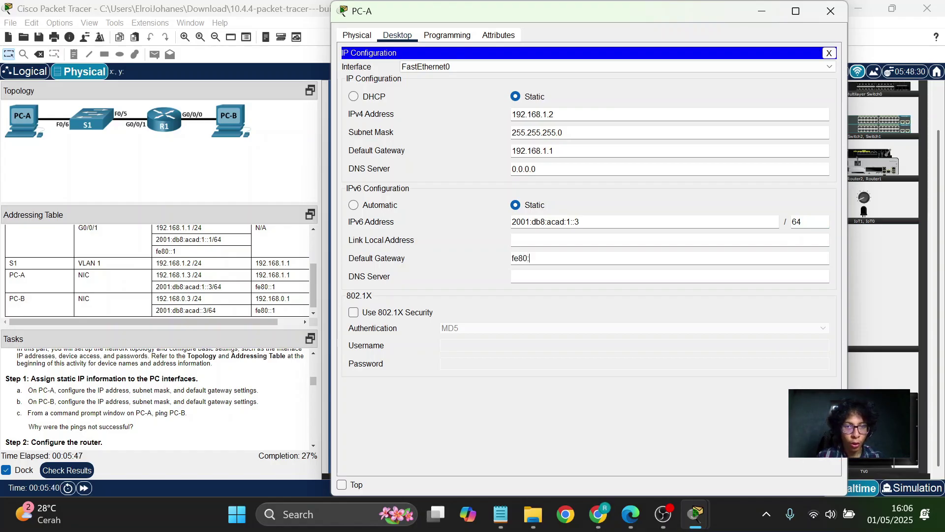
text(1)
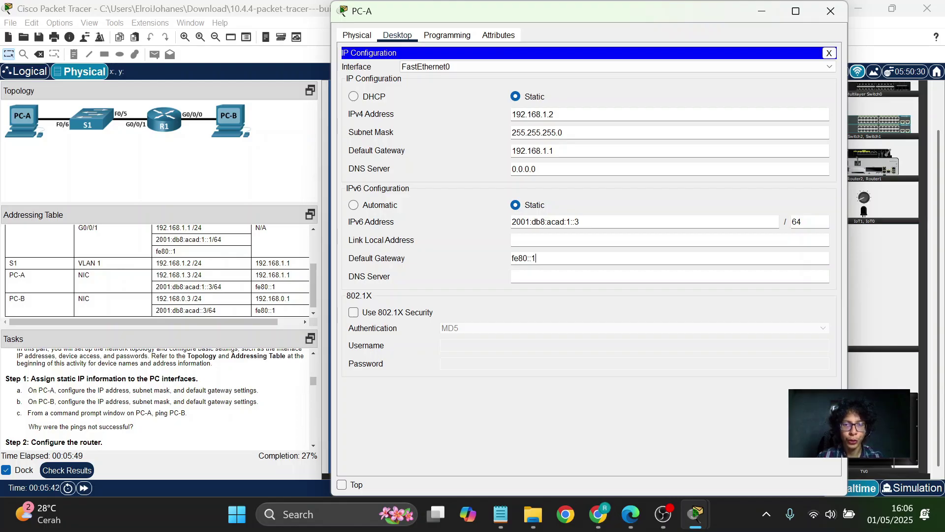
click(831, 52)
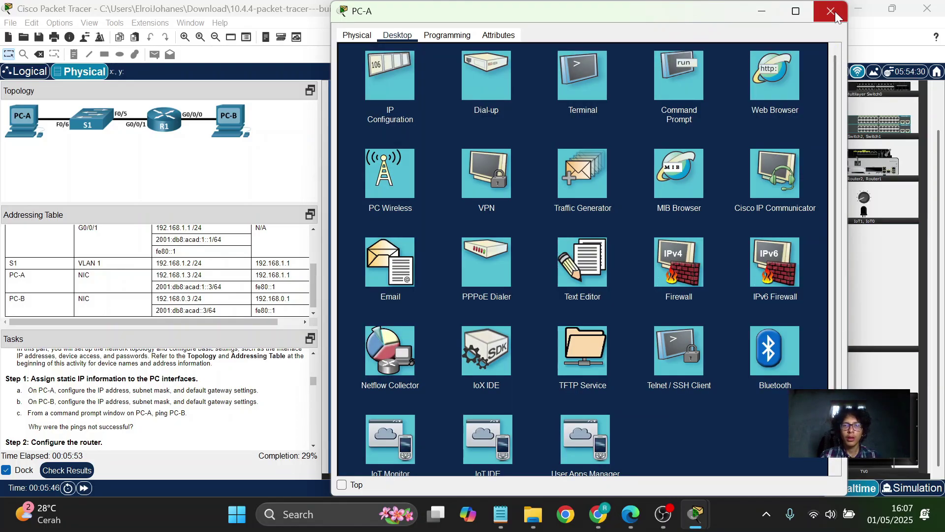
Close PC-A and open PC-B's Desktop IP Configuration panel.
click(832, 11)
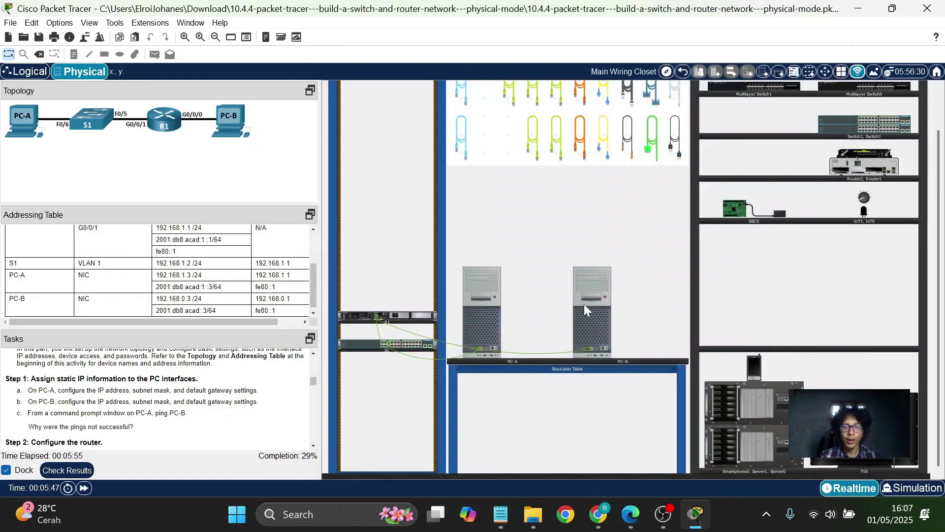
click(592, 314)
click(403, 35)
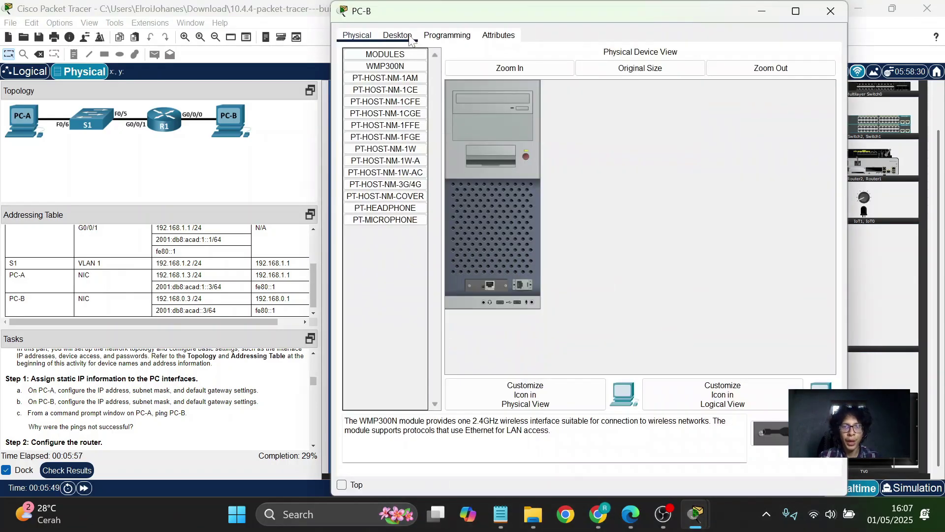
click(398, 87)
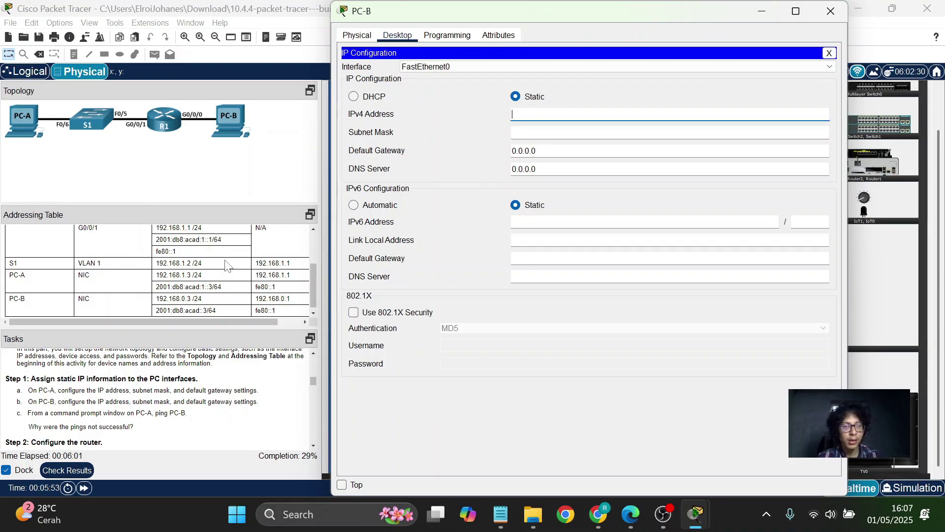
Enter IPv4 192.168.0.3, default mask 255.255.255.0, and gateway 192.168.0.1.
text(19)
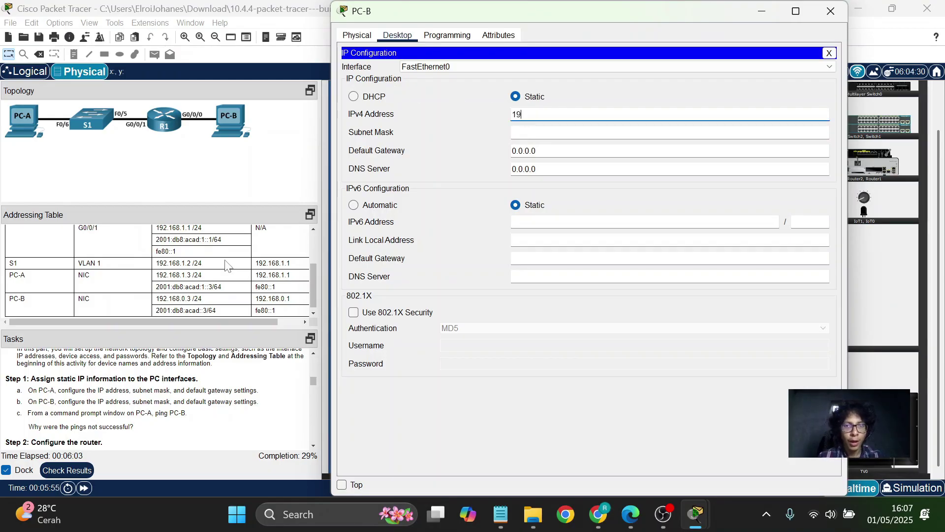
text(2.)
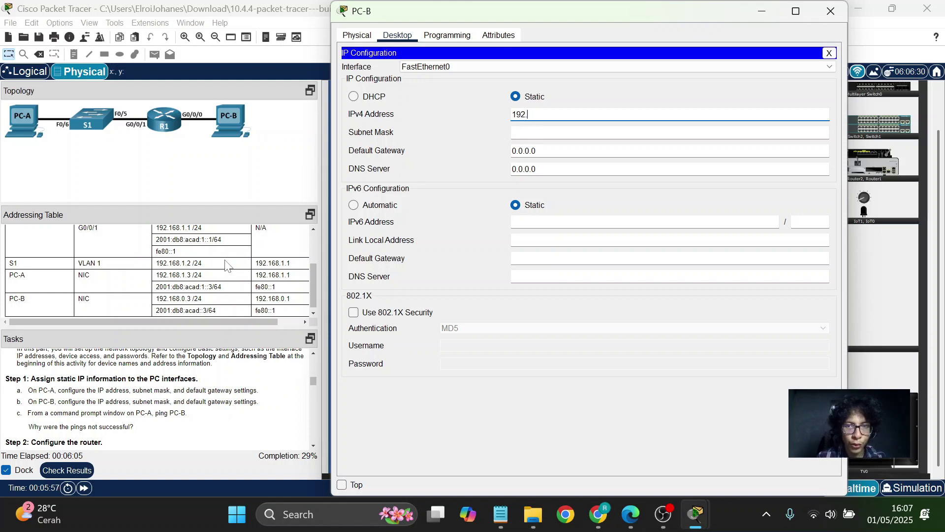
text(168.)
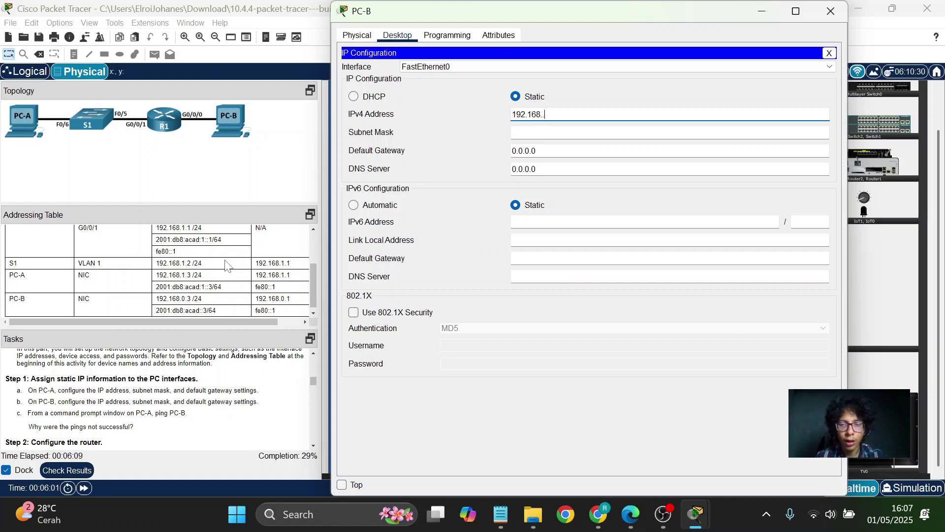
text(0.)
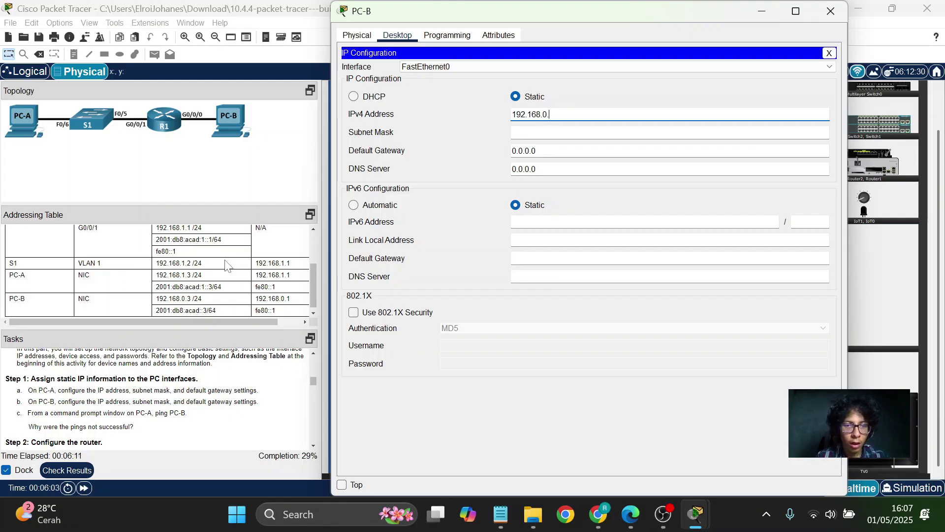
text(3)
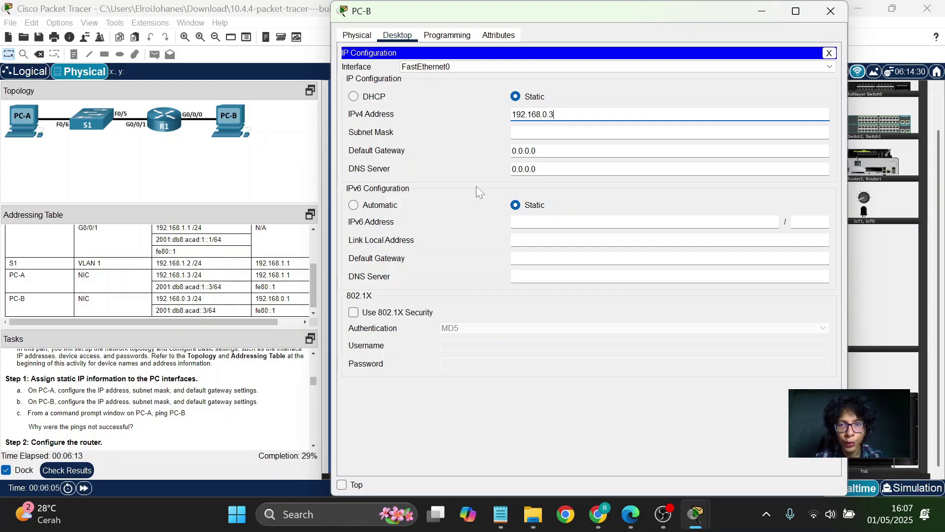
key(Tab)
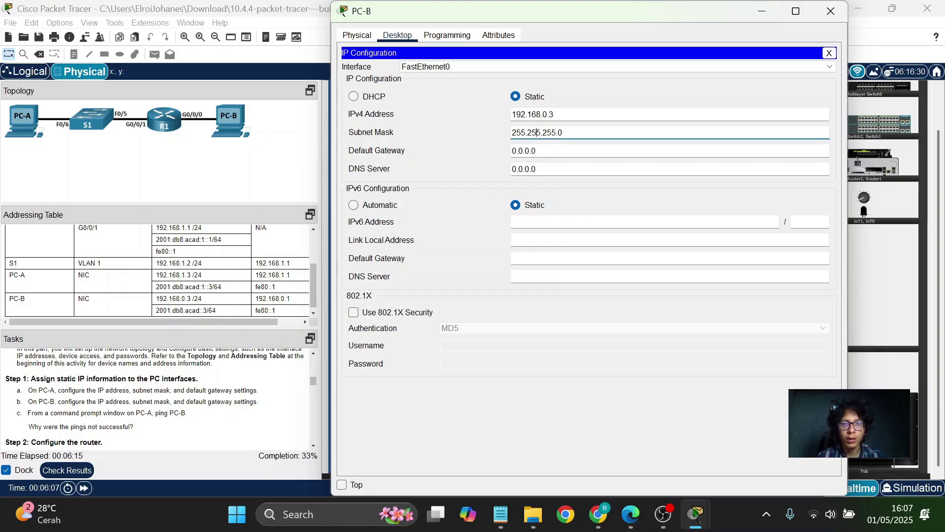
key(Tab)
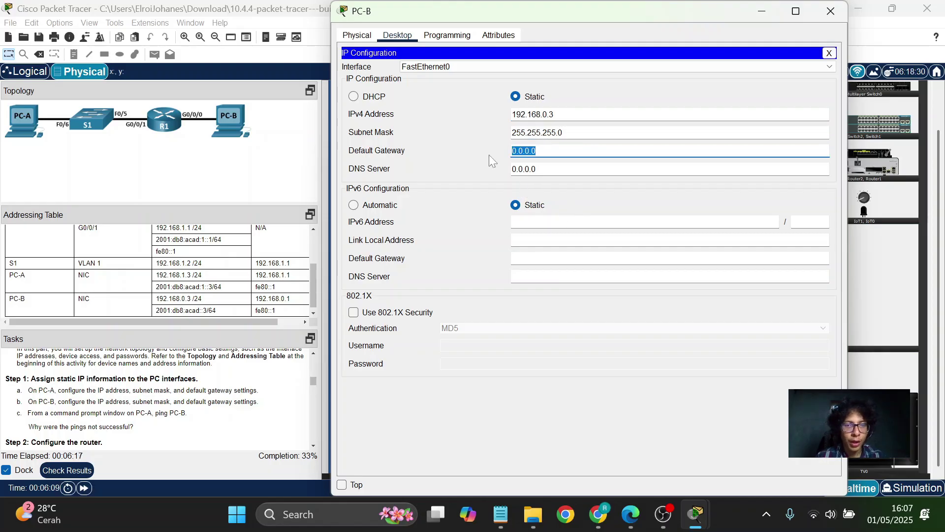
text(192.1)
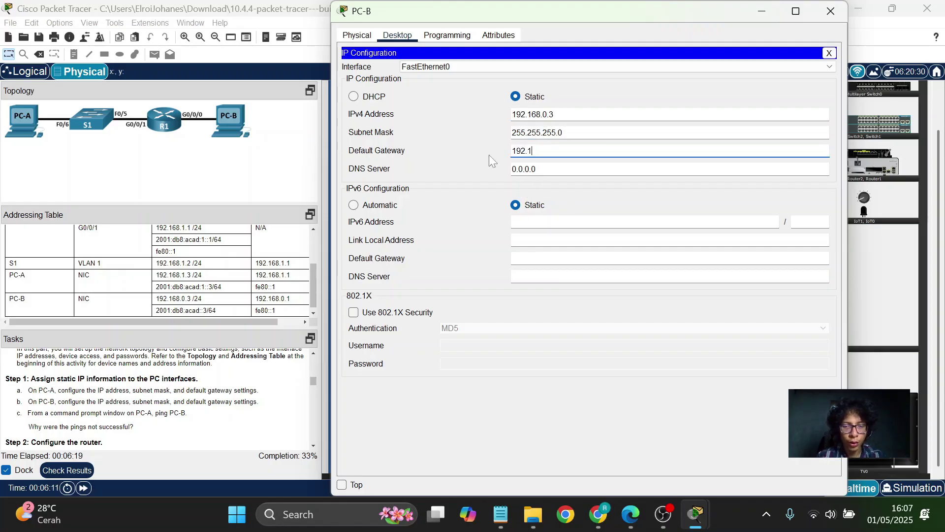
text(68.)
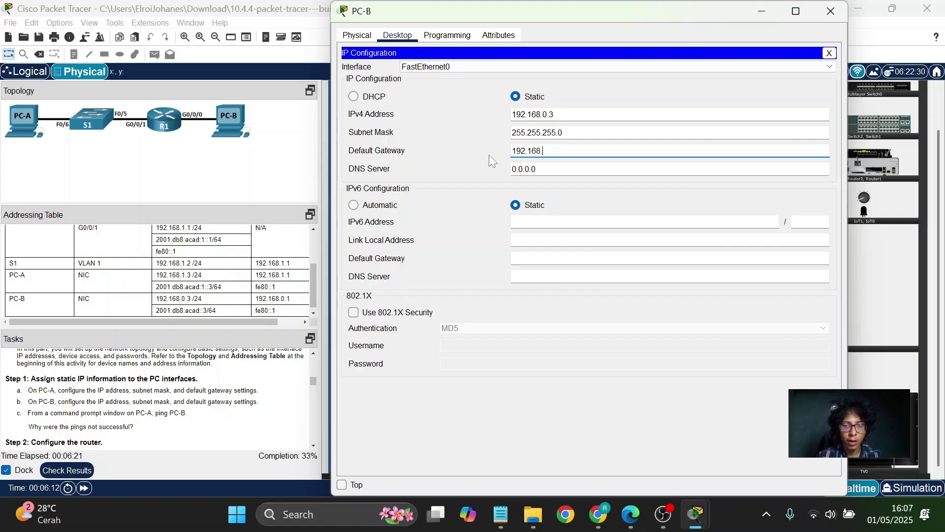
text(0.1)
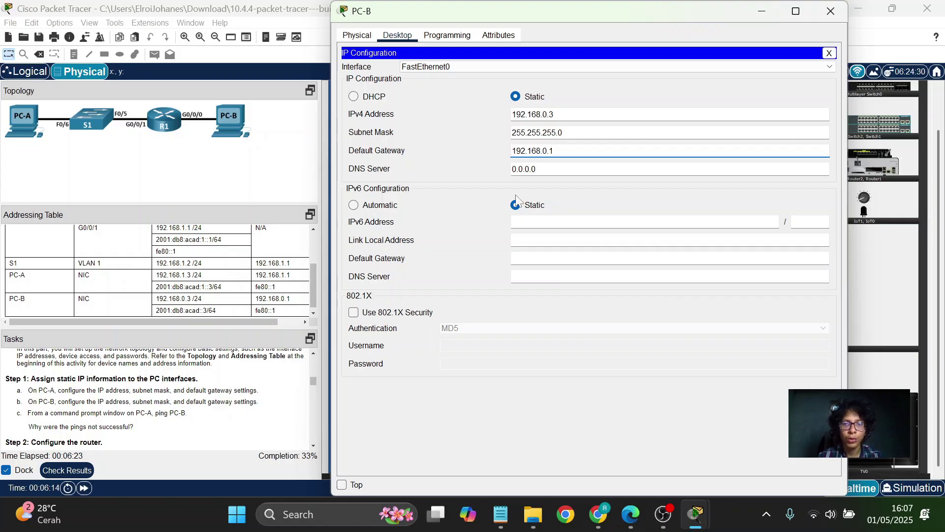
Enter PC-B's IPv6 2001:db8:acad::3, prefix 64, gateway fe80::1, then close the panel.
click(516, 204)
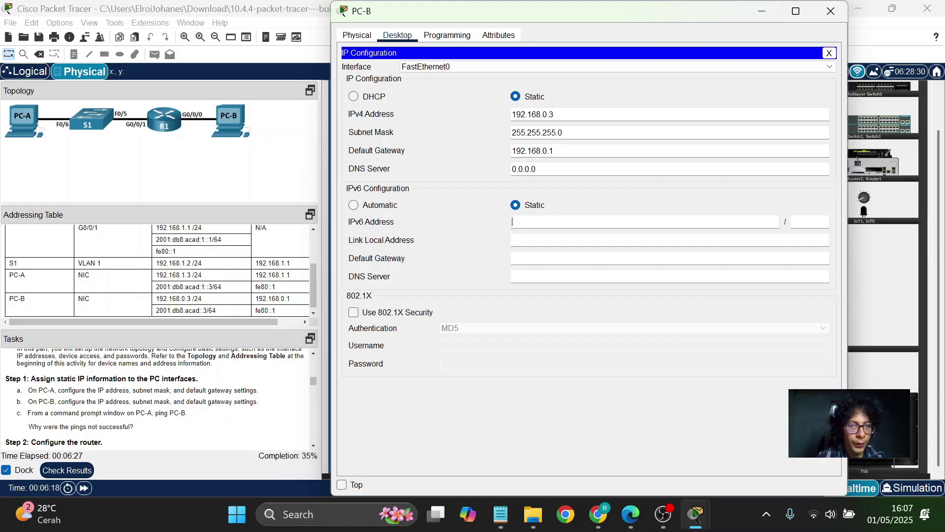
text(2001)
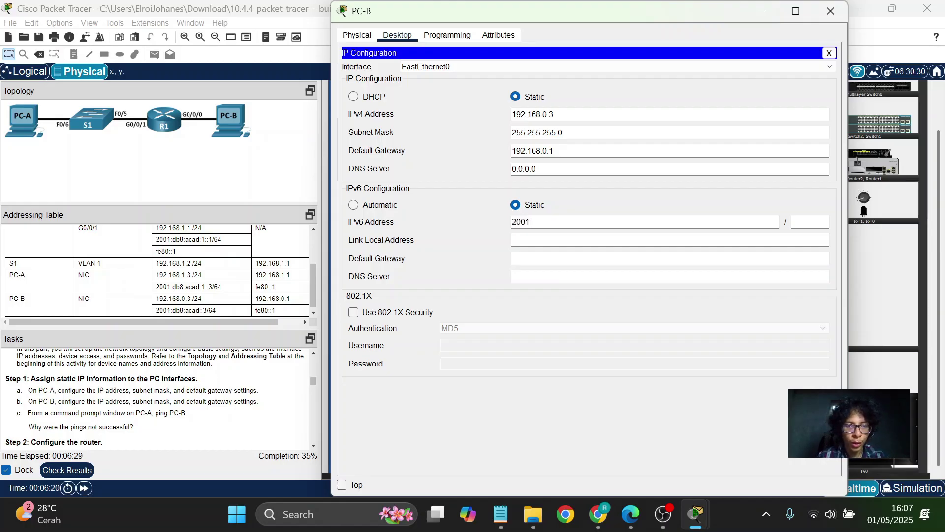
text(:db)
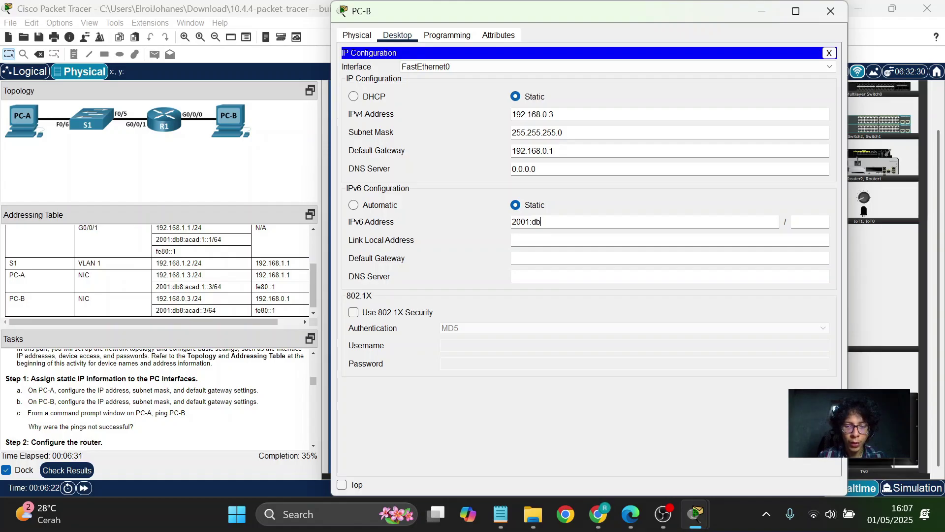
text(8:acad)
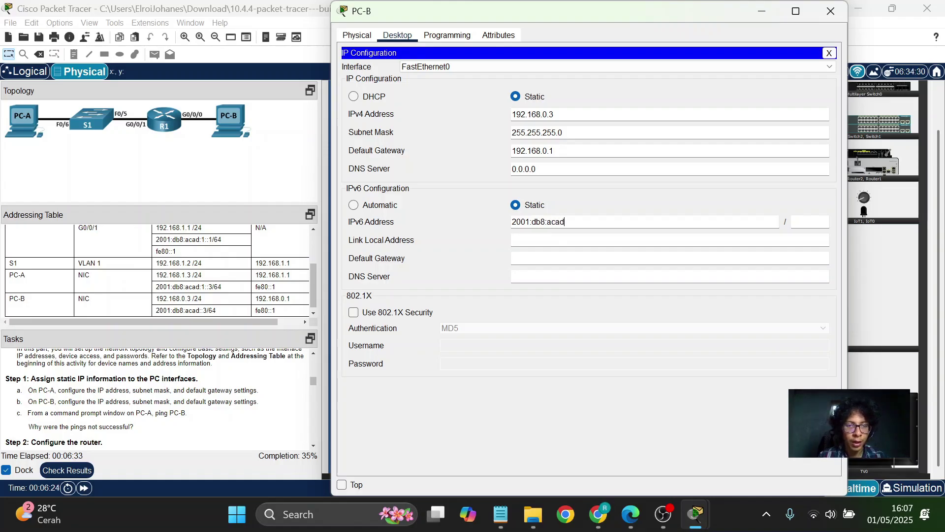
text(:3)
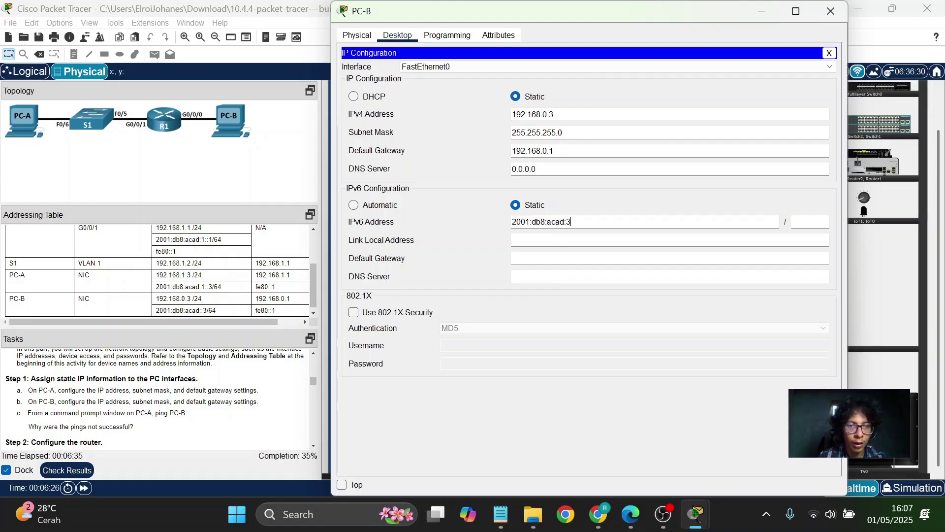
key(BackSpace)
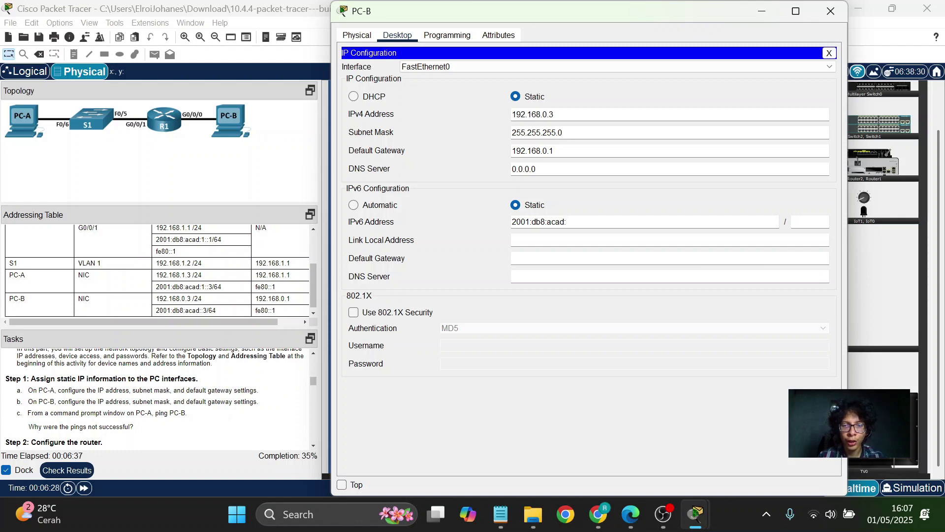
text(:3)
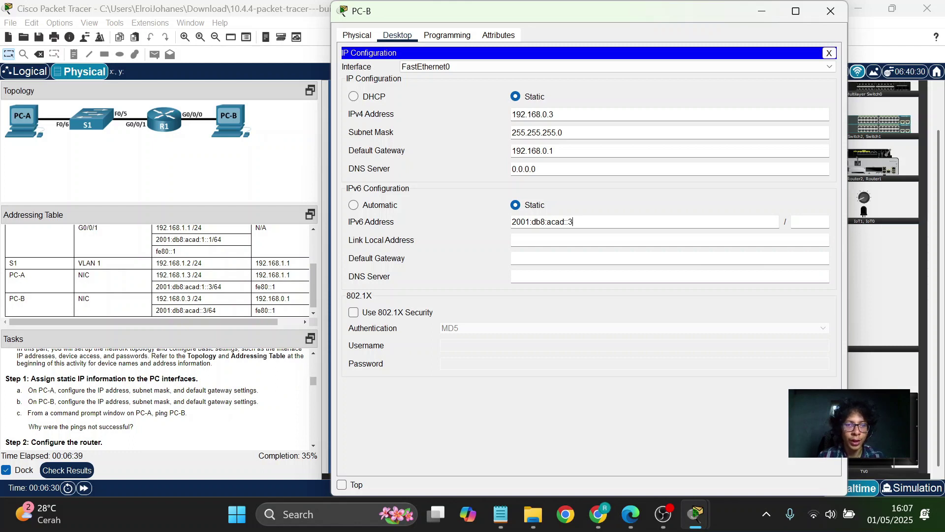
key(Tab)
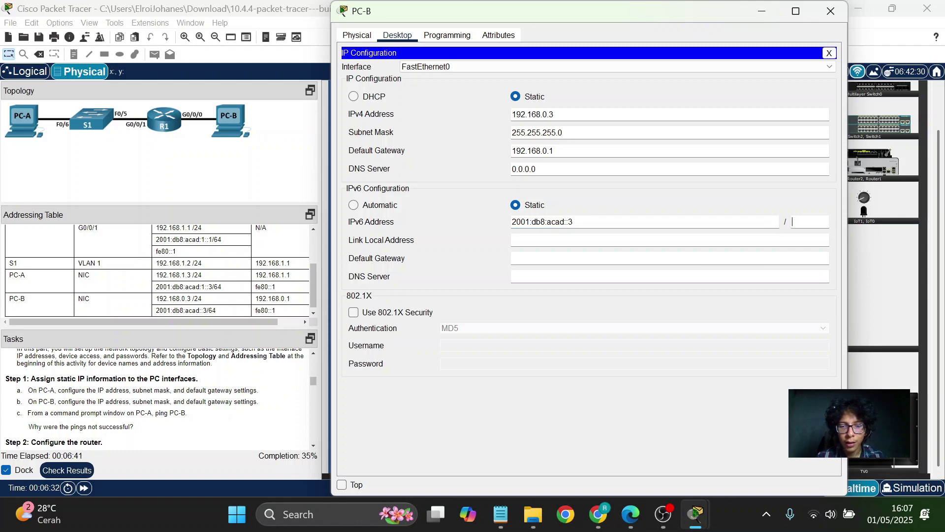
text(64)
click(512, 258)
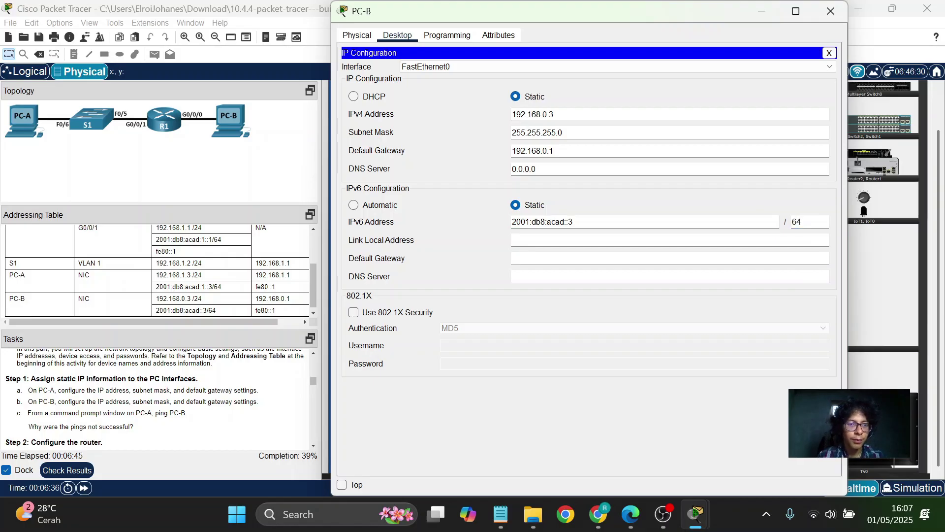
text(fe80)
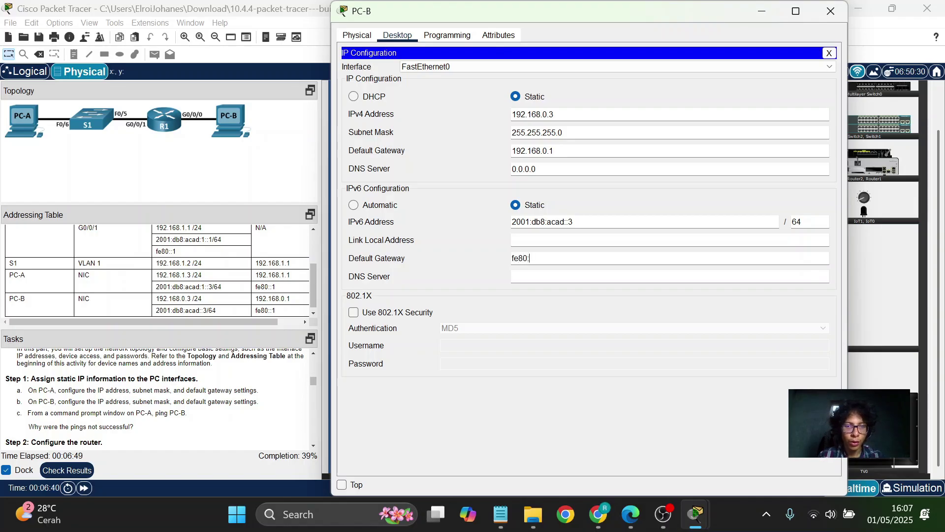
text(::1)
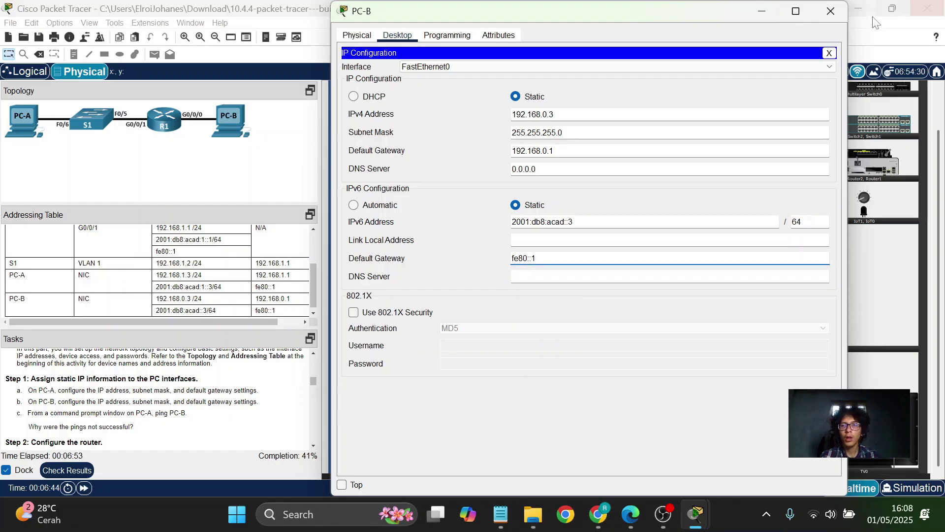
click(828, 52)
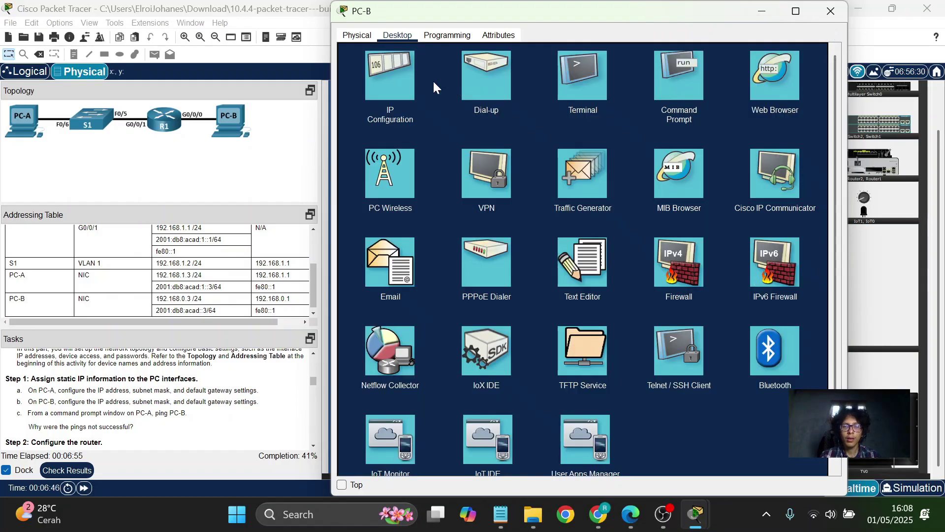
Recheck PC-B's IP configuration, close its window, and bring up PC-A's desktop.
click(386, 76)
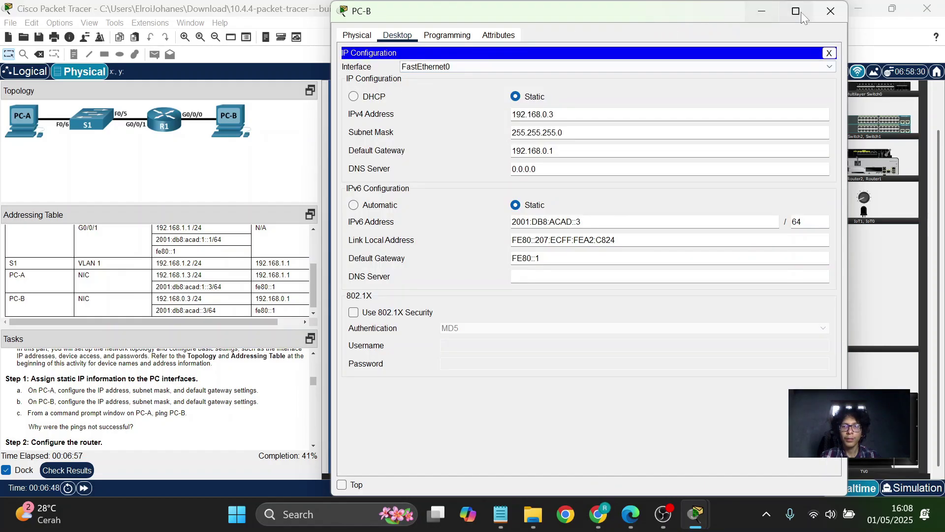
click(832, 13)
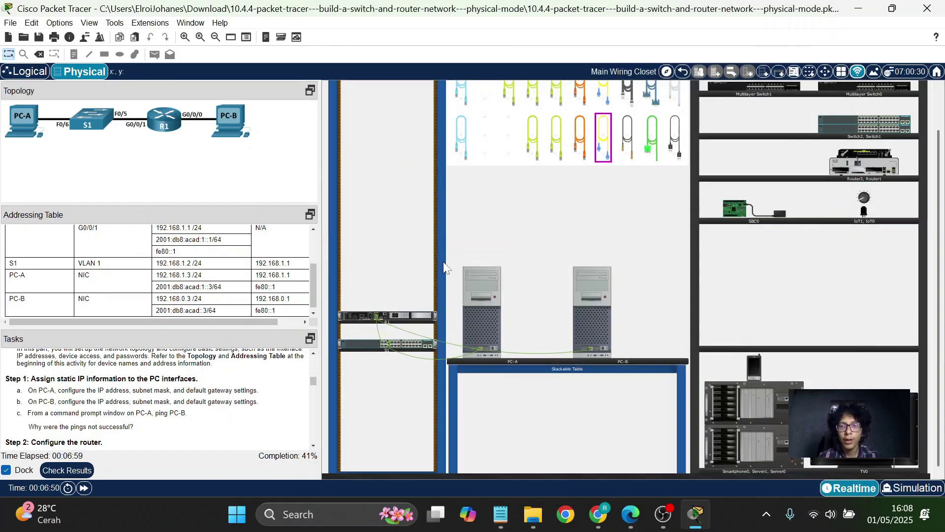
scroll(172, 402, down, 2)
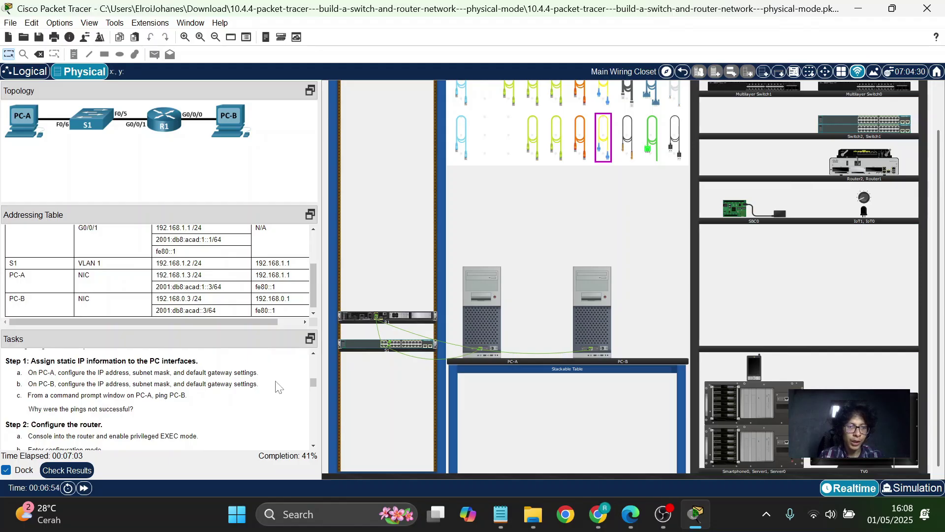
click(486, 314)
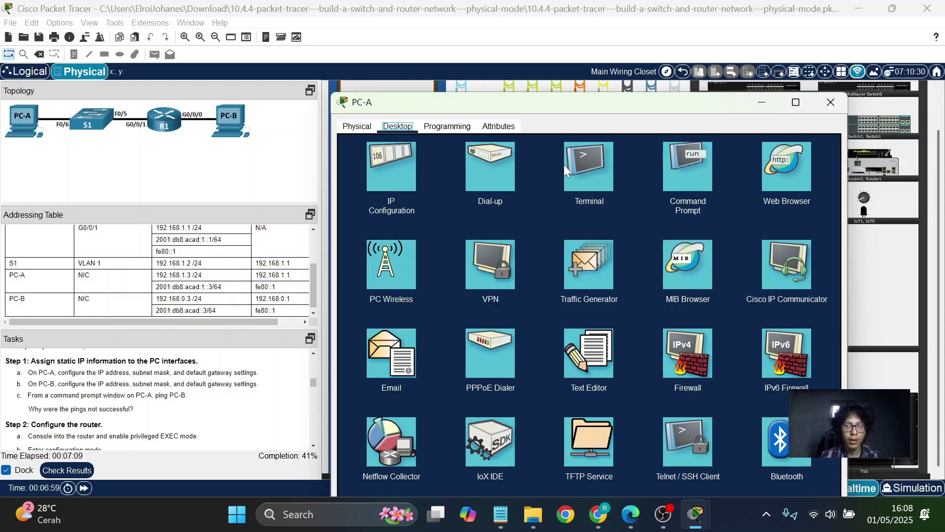
From PC-A's command prompt, ping 192.168.0.3 (all requests time out), then minimize PC-A's window.
click(688, 166)
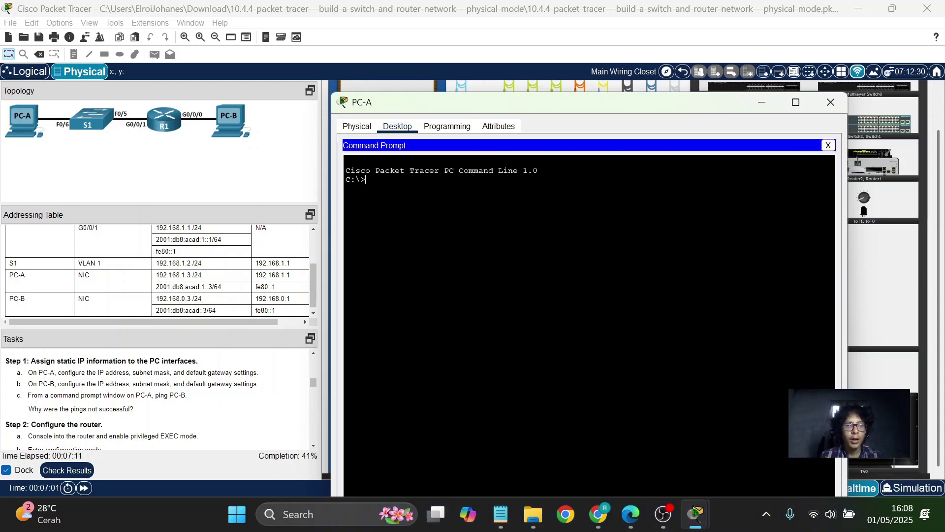
text(ping)
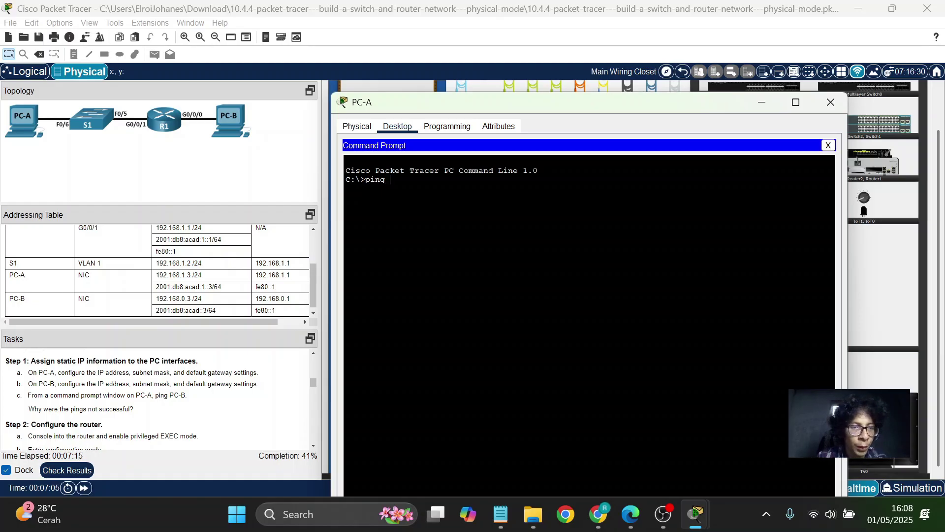
text( 192)
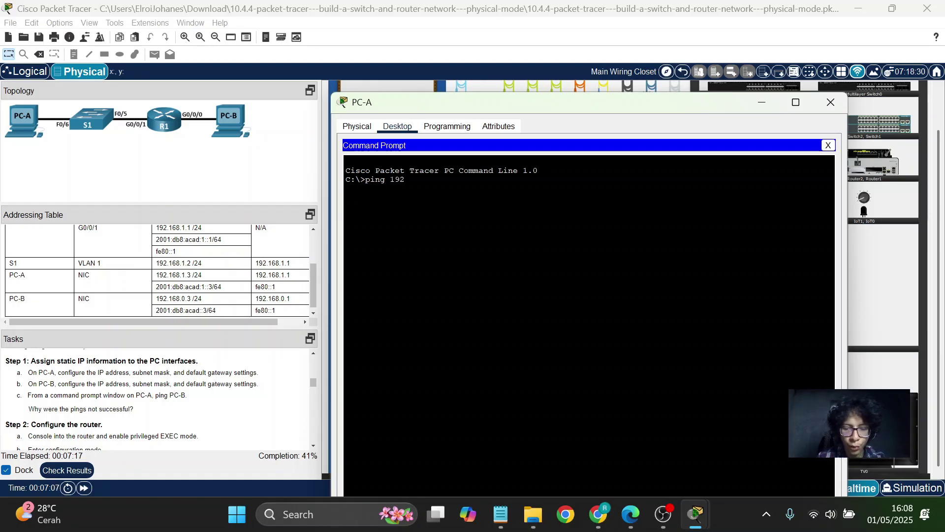
text(.168)
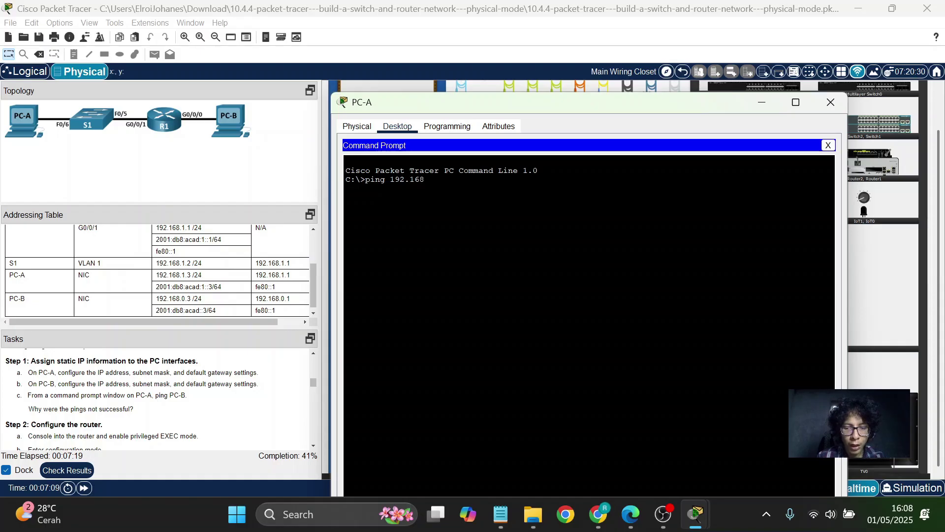
text(.0.1)
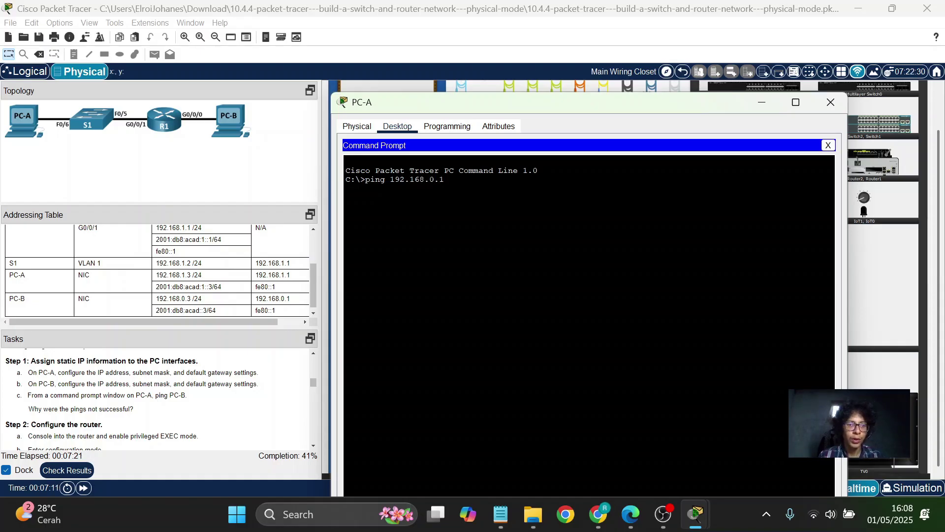
key(BackSpace)
text(3)
key(Return)
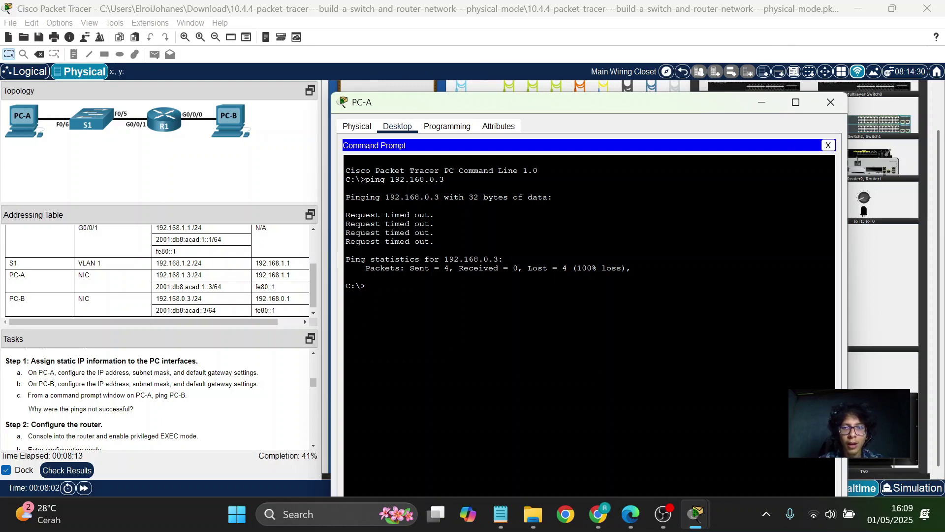
click(765, 101)
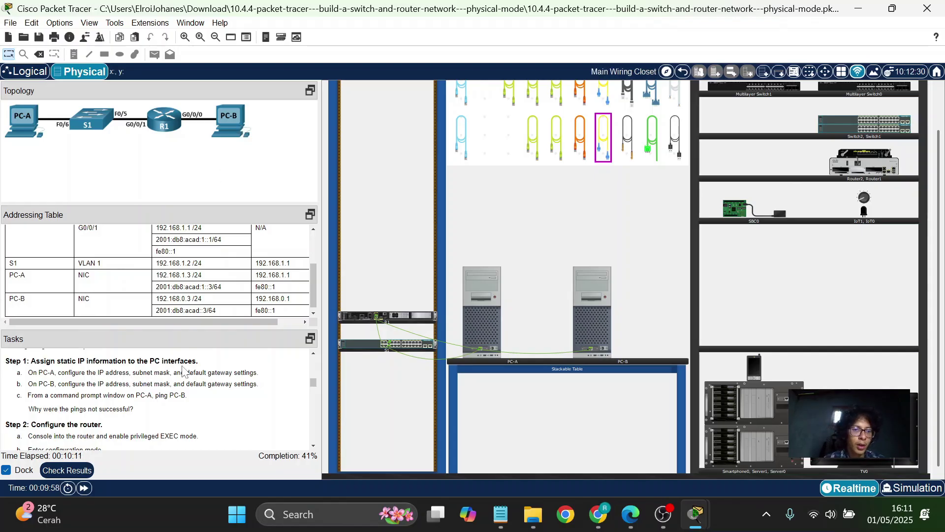
Connect a console cable from R1's Console port to PC-A's RS 232 port, then reopen PC-A.
scroll(182, 371, down, 1)
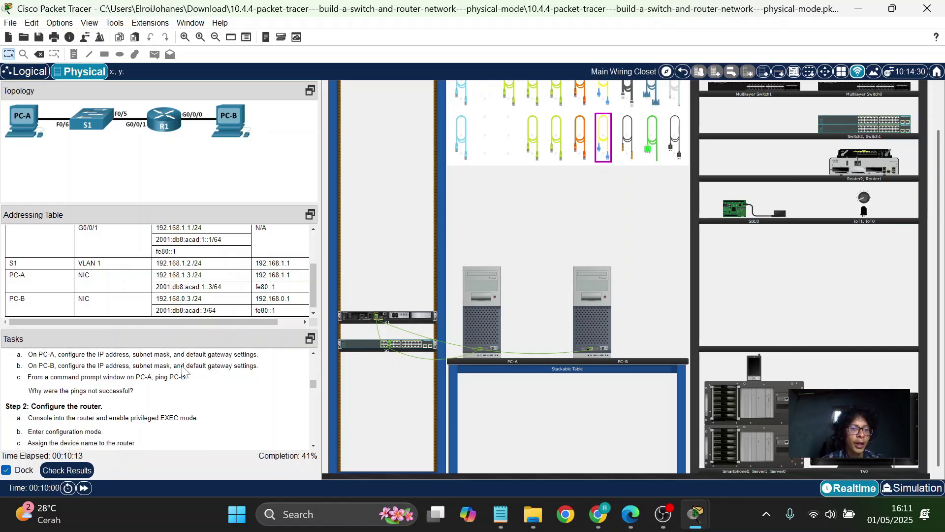
scroll(182, 370, down, 2)
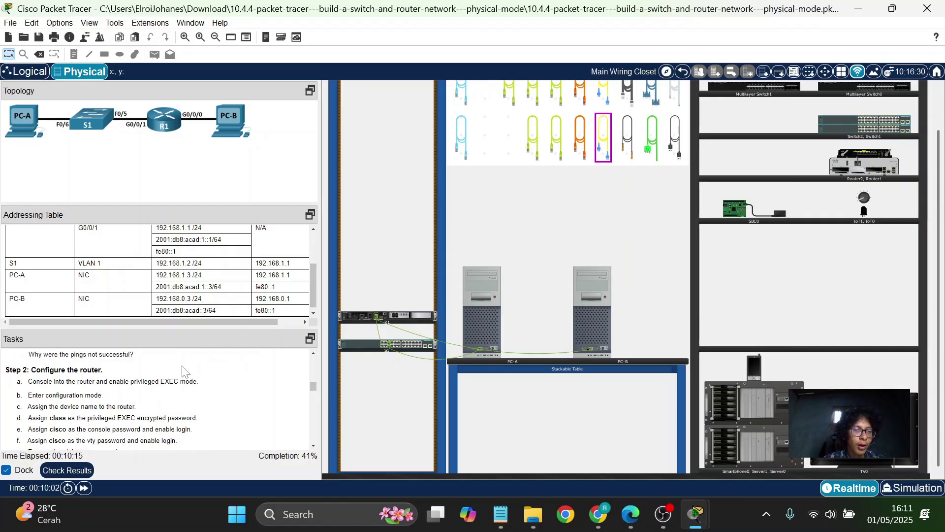
scroll(183, 370, down, 1)
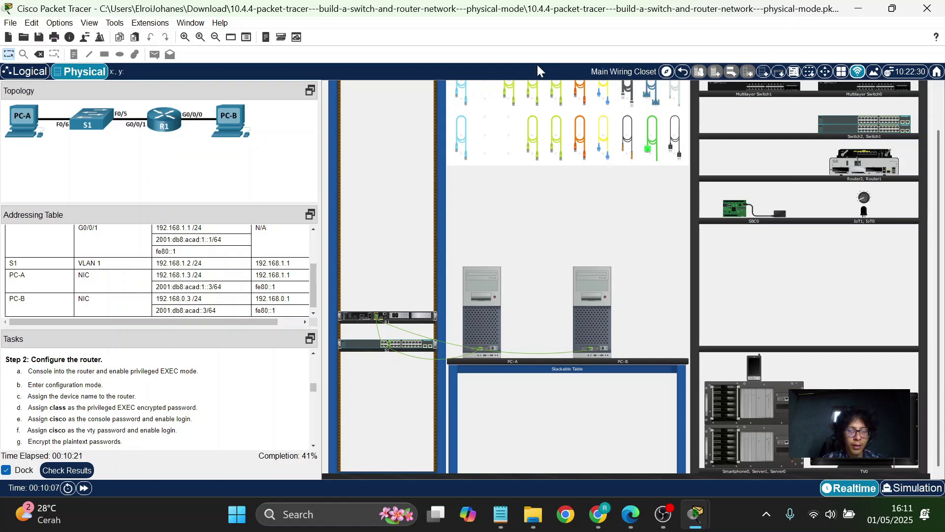
click(462, 103)
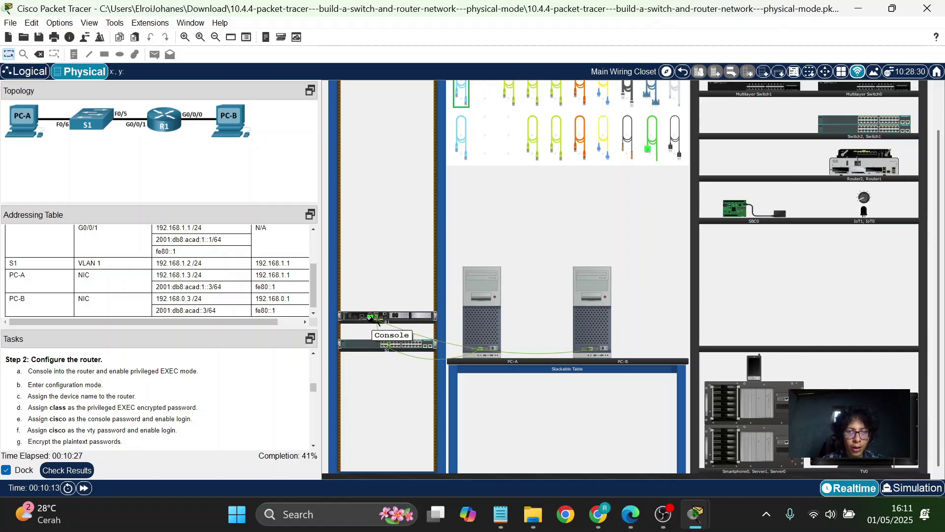
click(371, 317)
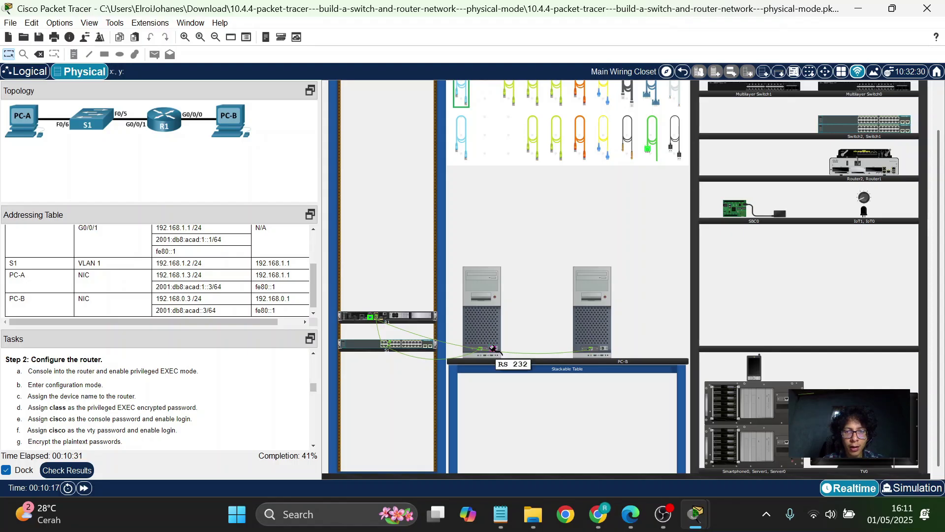
click(492, 348)
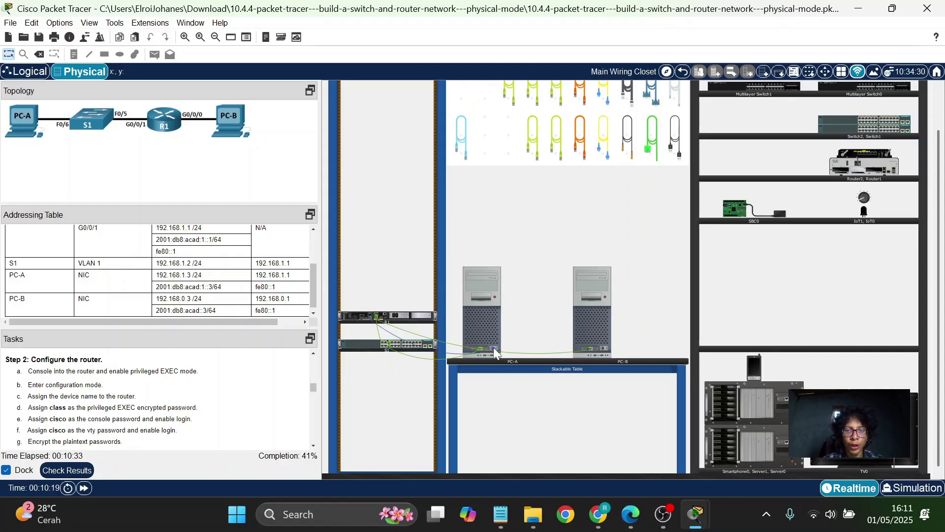
click(489, 323)
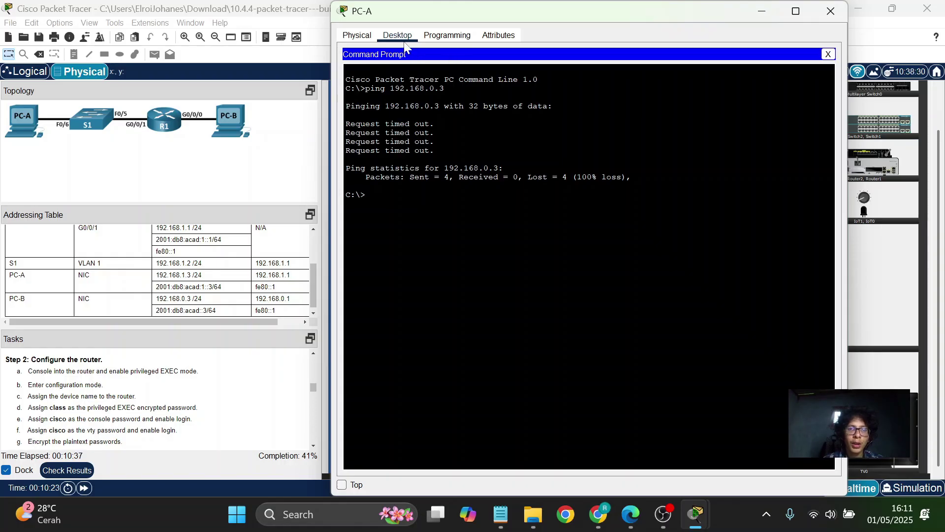
Start PC-A's Terminal with 9600 baud 8-N-1 settings and press Enter at R1's configuration prompt.
click(828, 54)
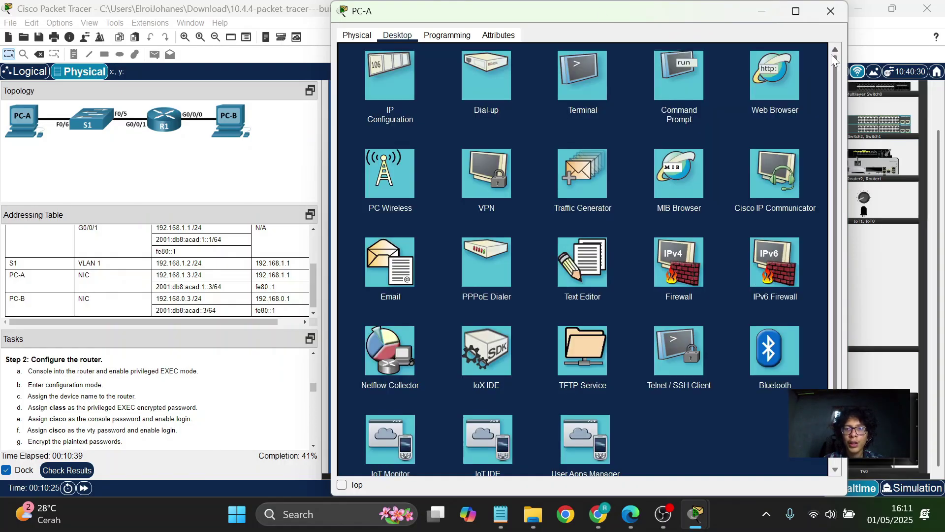
click(585, 88)
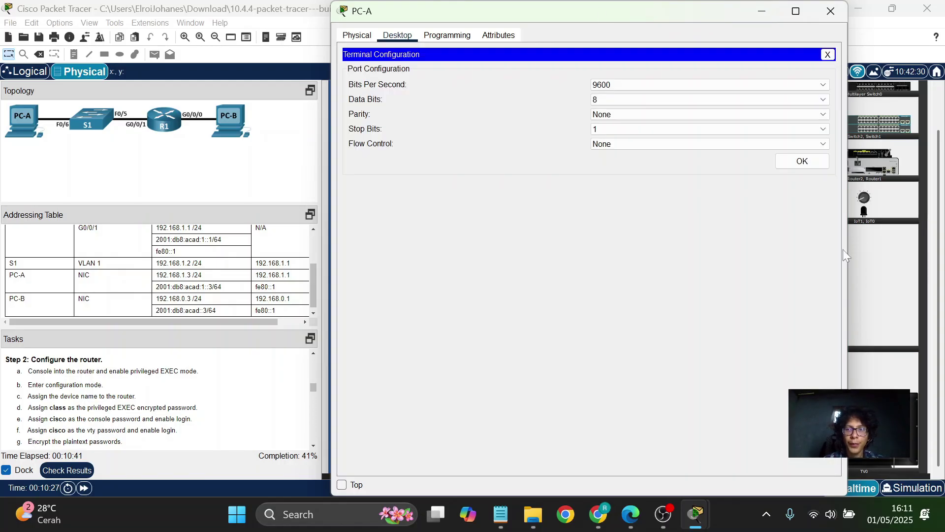
click(816, 165)
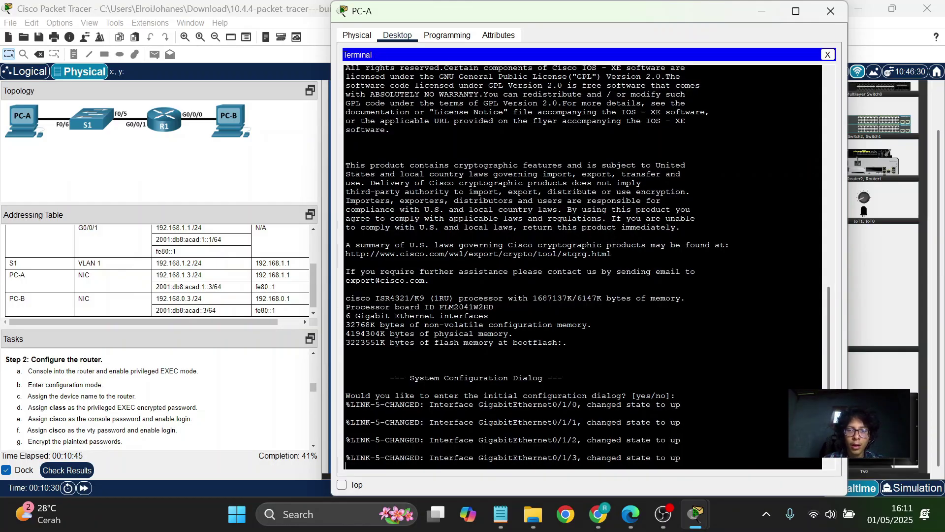
key(Return)
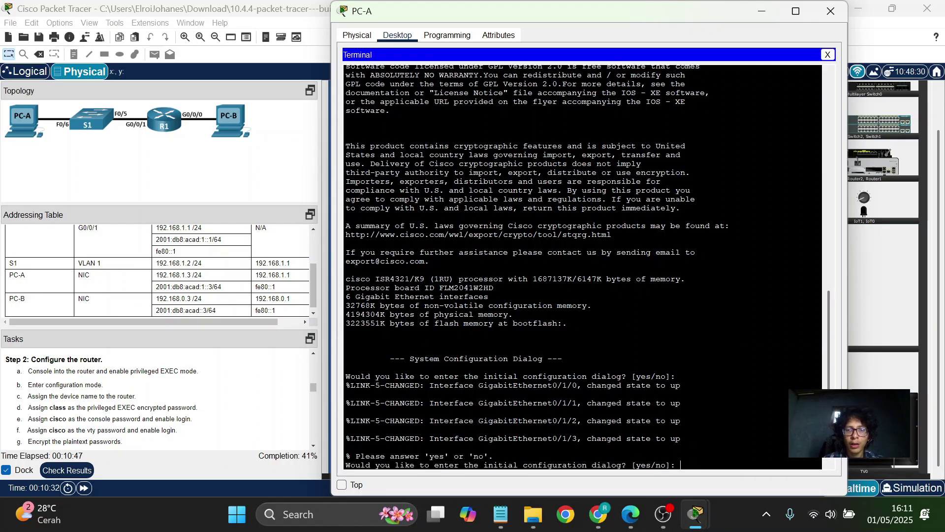
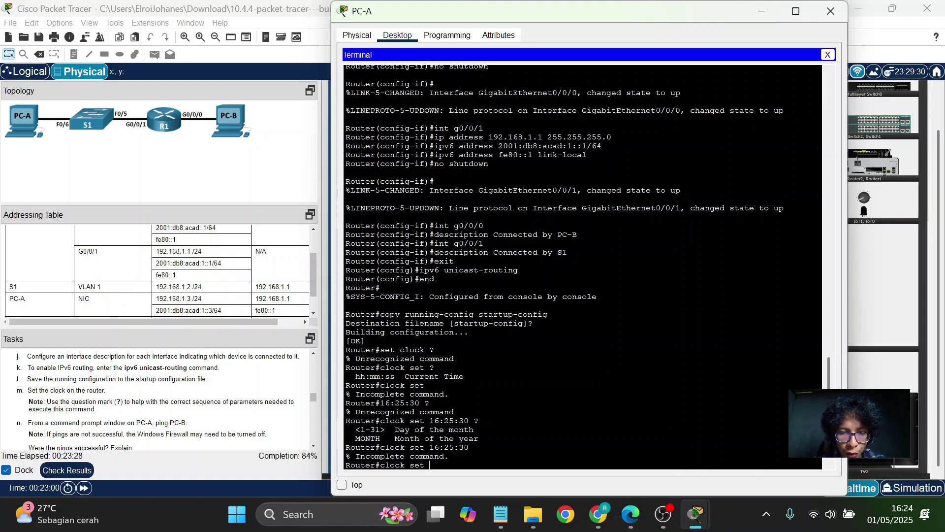
Try the clock command on R1 with only the date '1 May 2025'.
text(1)
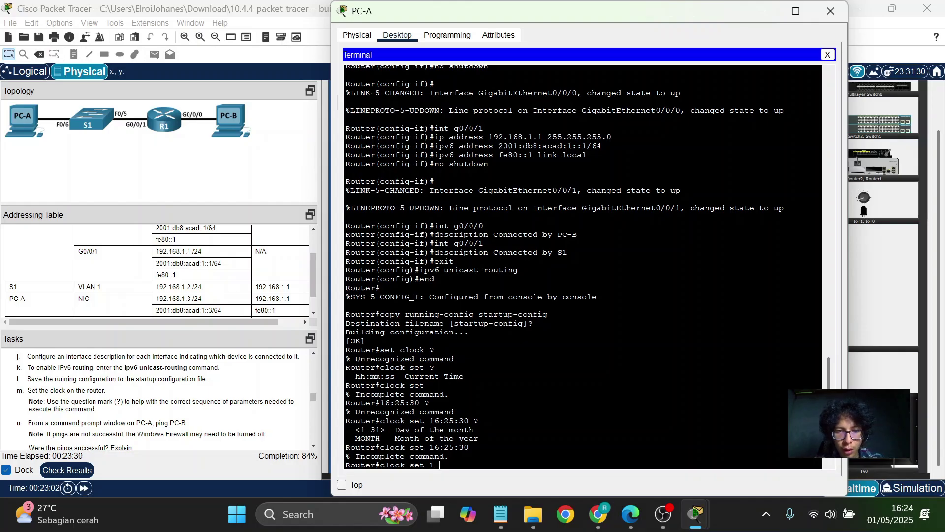
key(Caps_Lock)
key(Caps_Lock)
text(Ma)
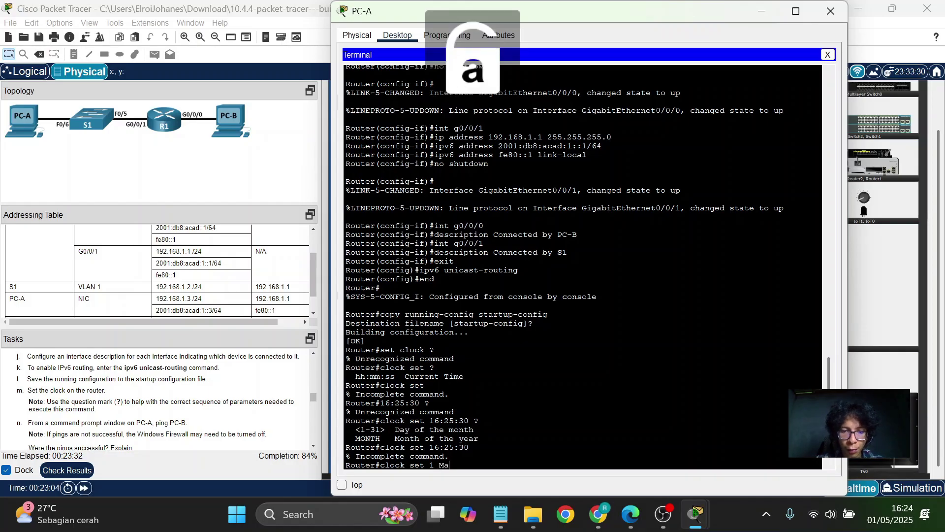
text(y 2025)
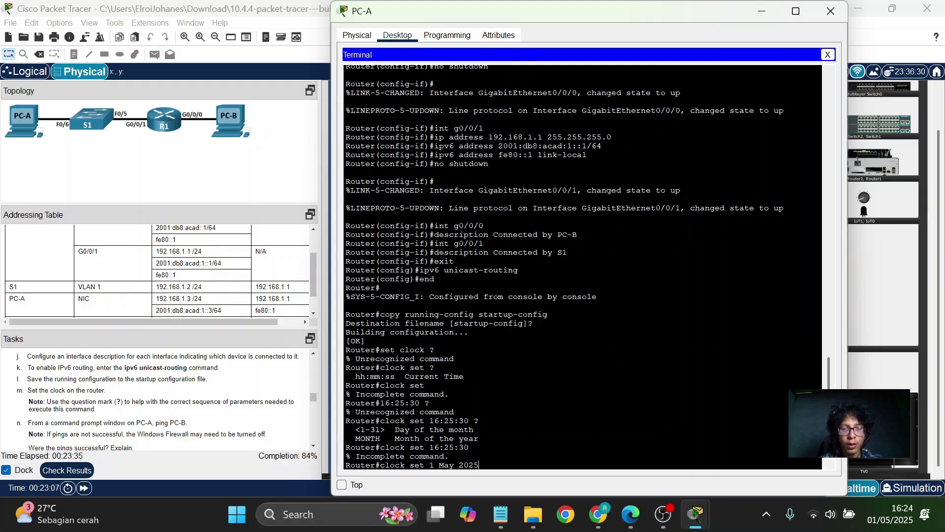
key(Return)
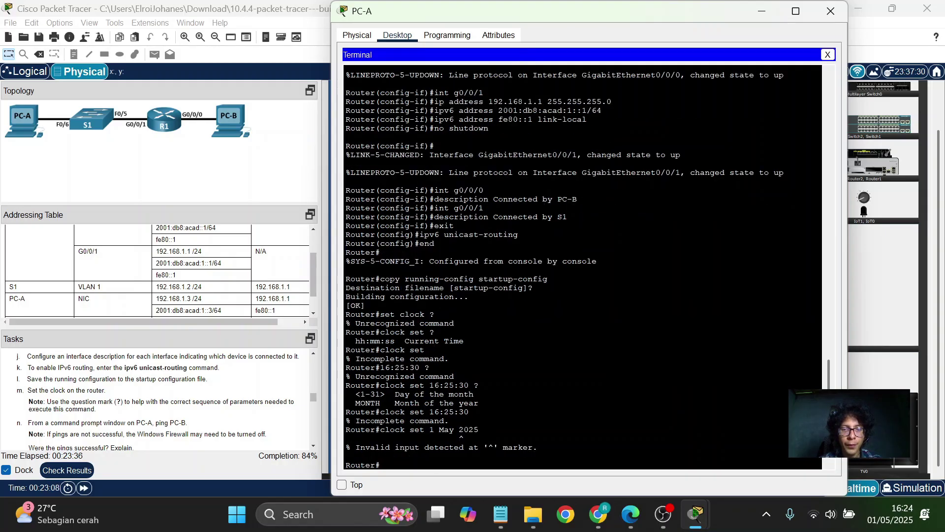
Check the prepared notes, then set R1's clock with 'clock set 16:25:30 1 May 2025'.
click(510, 526)
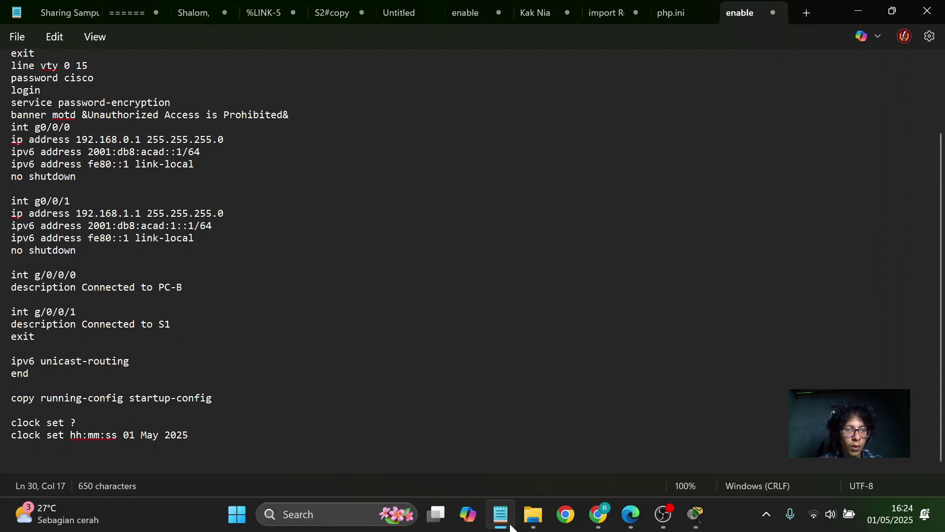
click(511, 525)
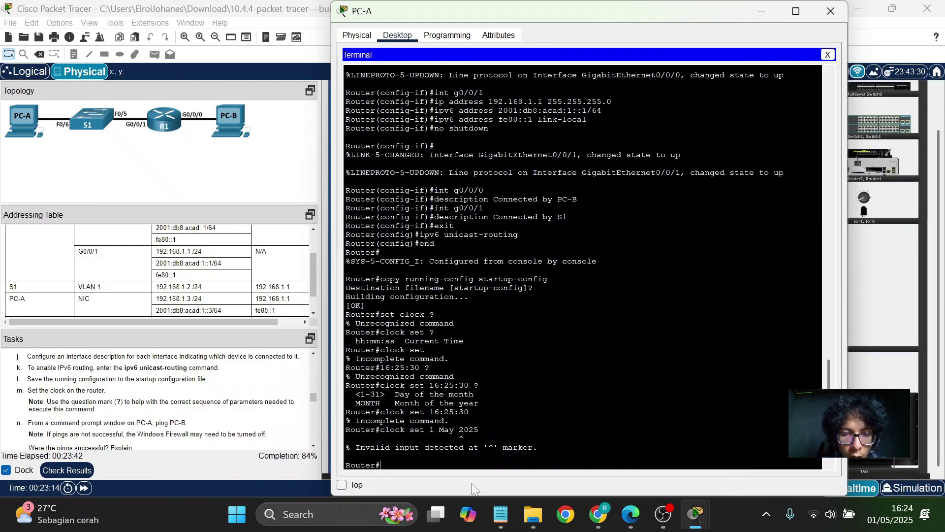
text(clc)
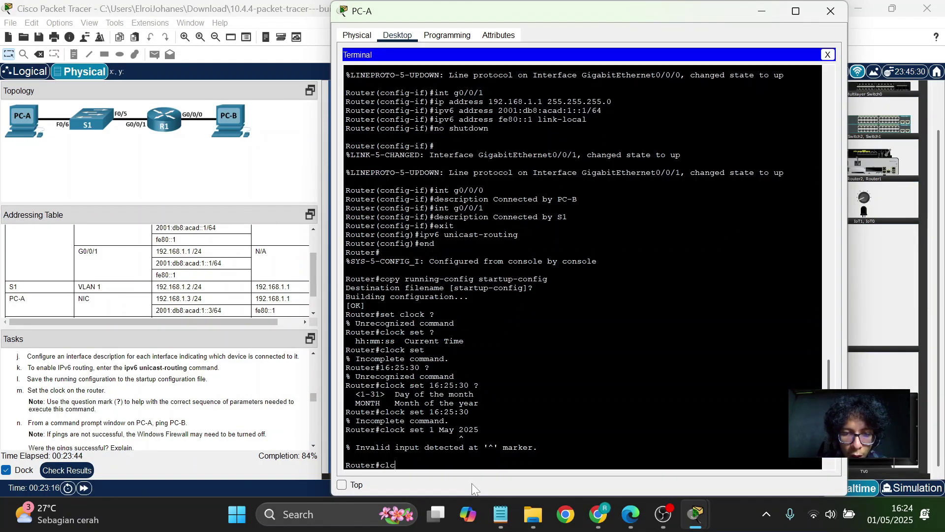
key(BackSpace)
text(ock se)
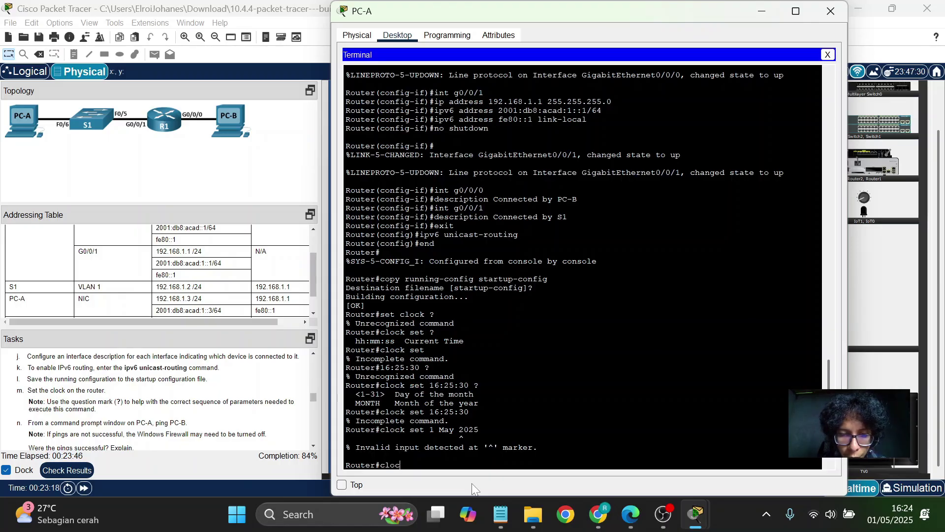
text(t )
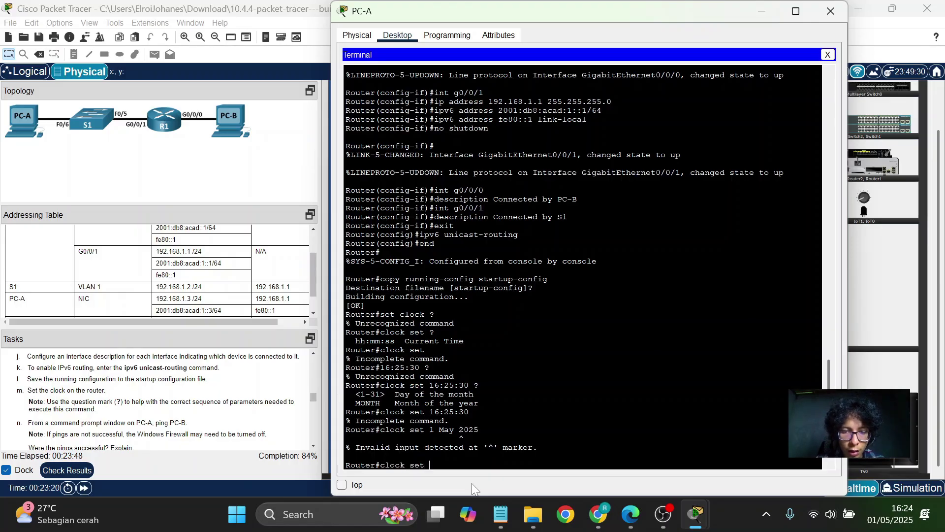
text(16:)
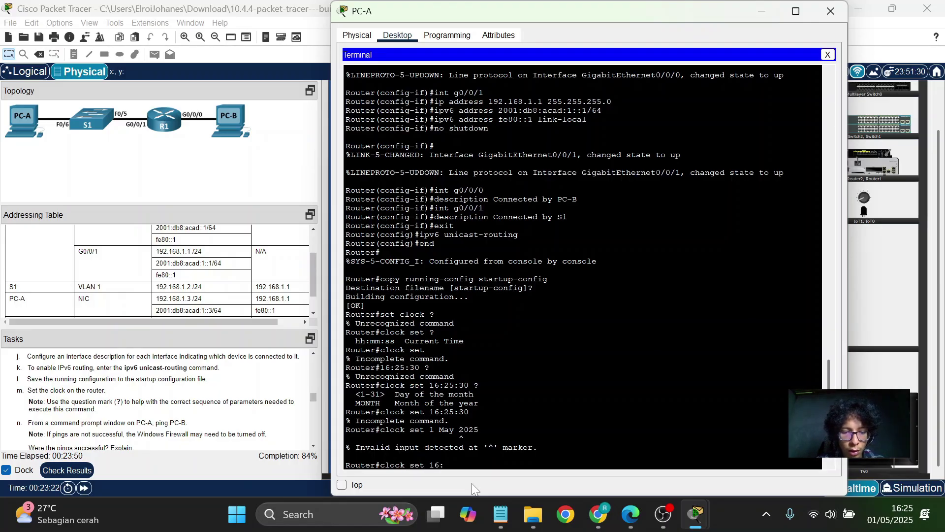
text(25:)
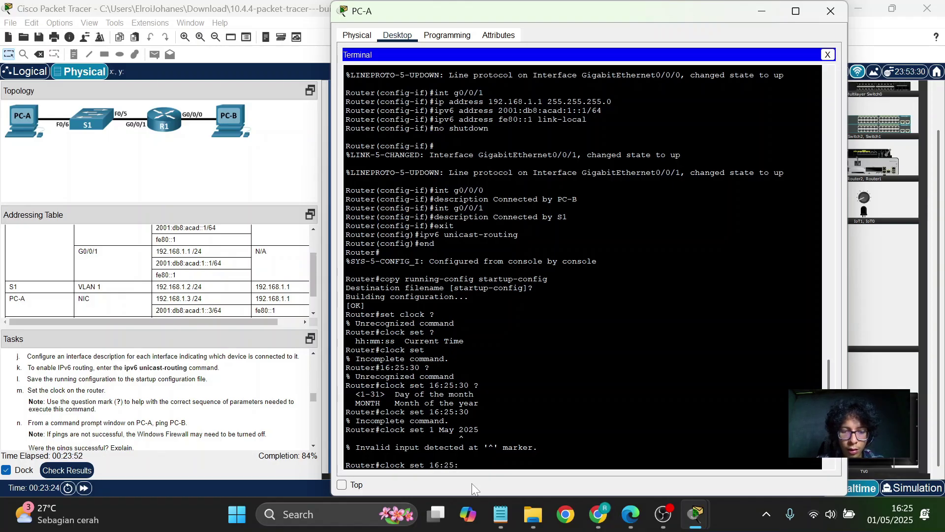
text(30 1)
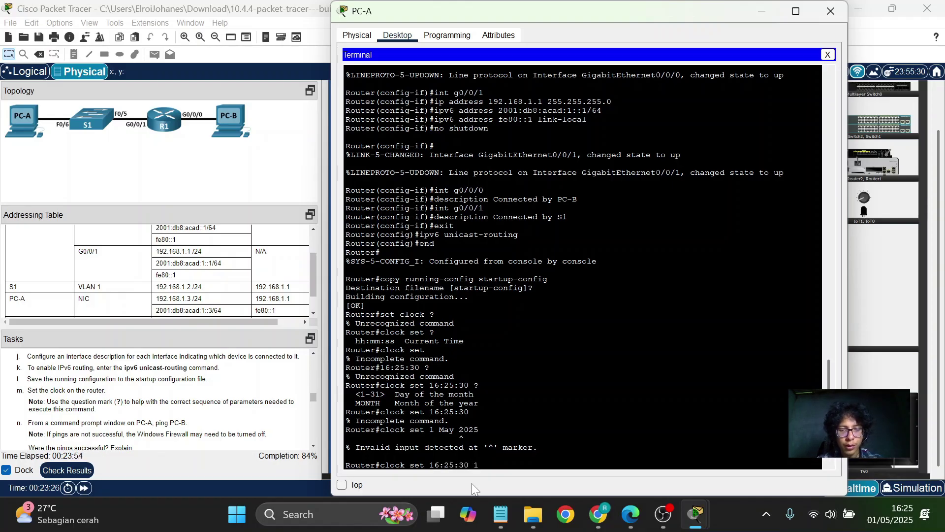
key(Caps_Lock)
text(M)
key(Caps_Lock)
text(ay)
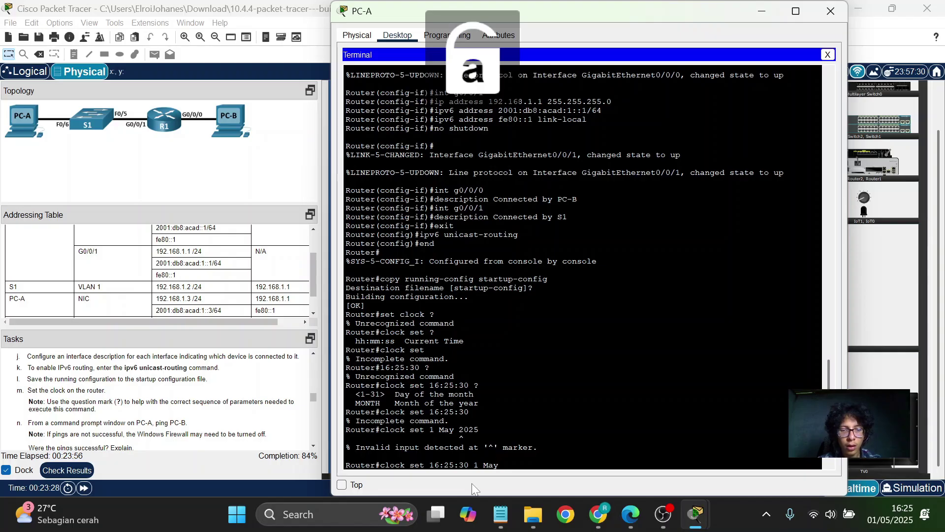
text( 202)
text(5)
key(Return)
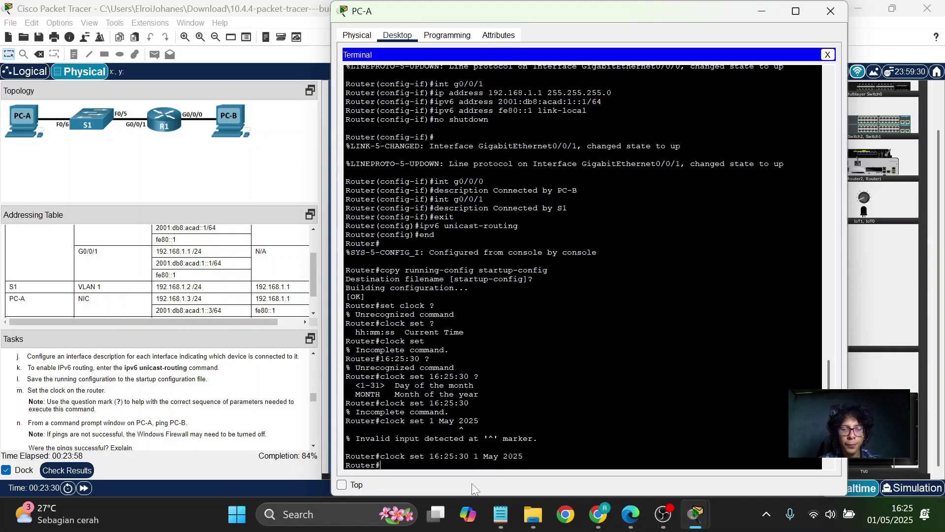
scroll(231, 389, down, 1)
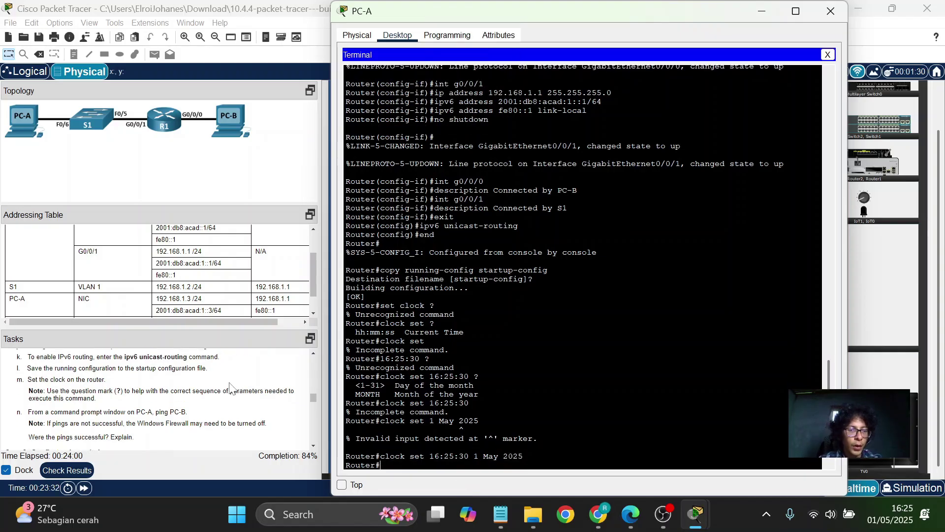
scroll(231, 390, down, 1)
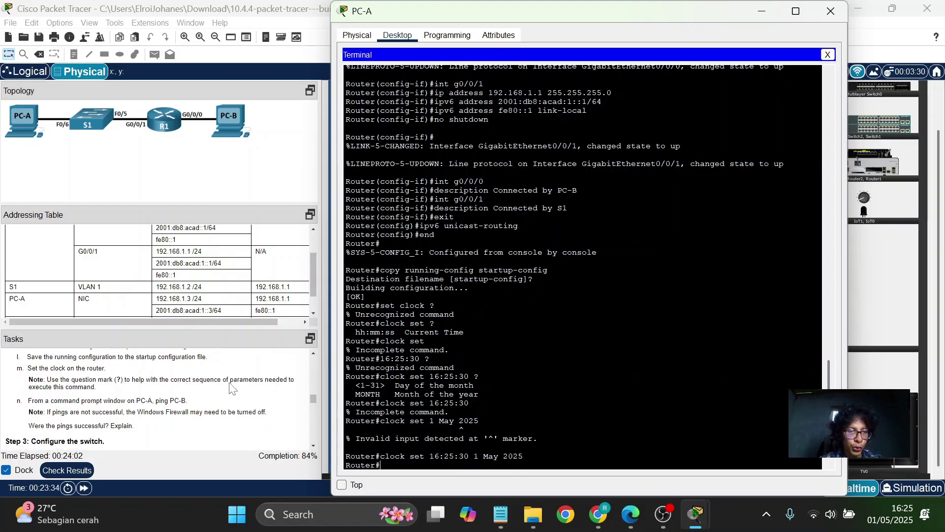
scroll(231, 389, down, 1)
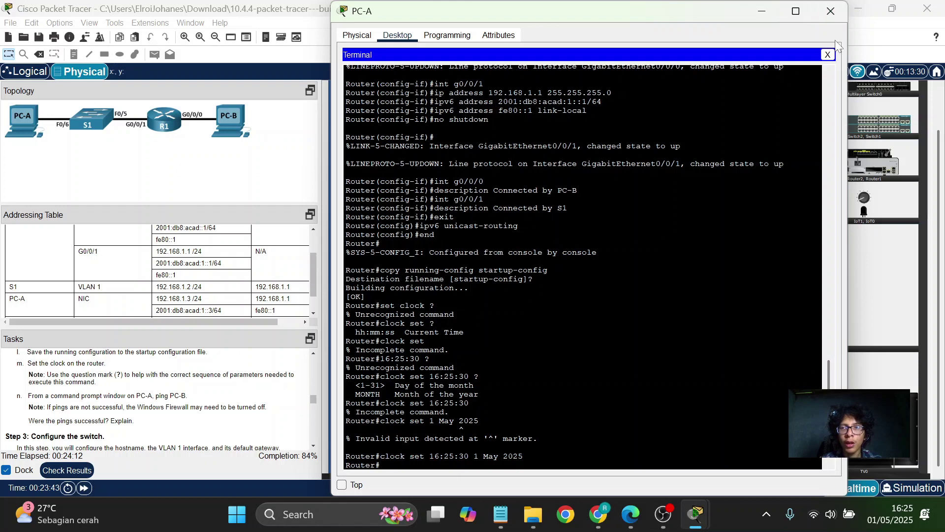
Close R1's terminal and re-run 'ping 192.168.0.3' from PC-A twice, reaching 0% loss.
click(828, 55)
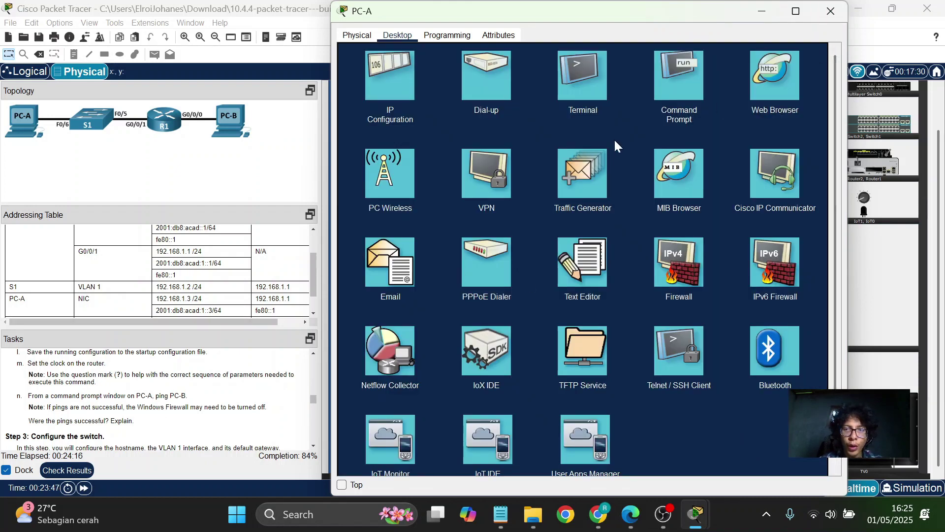
click(675, 92)
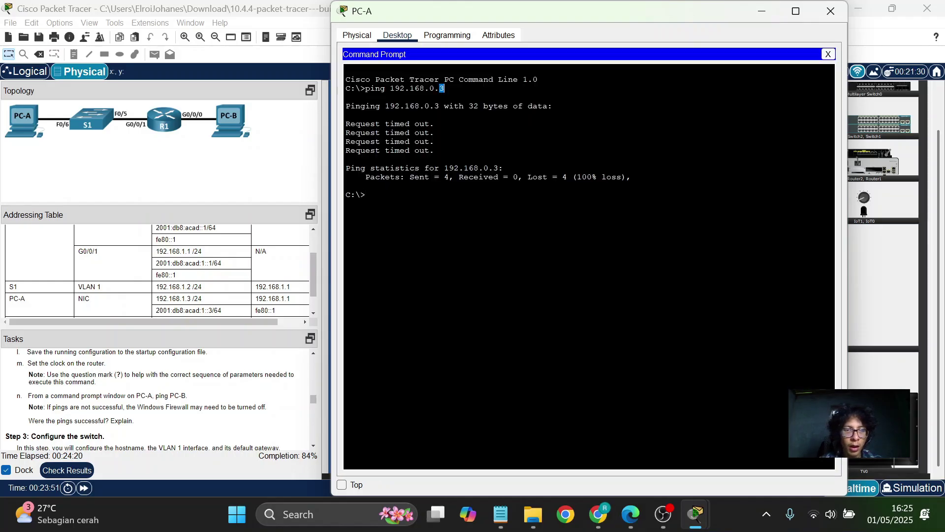
text(ping)
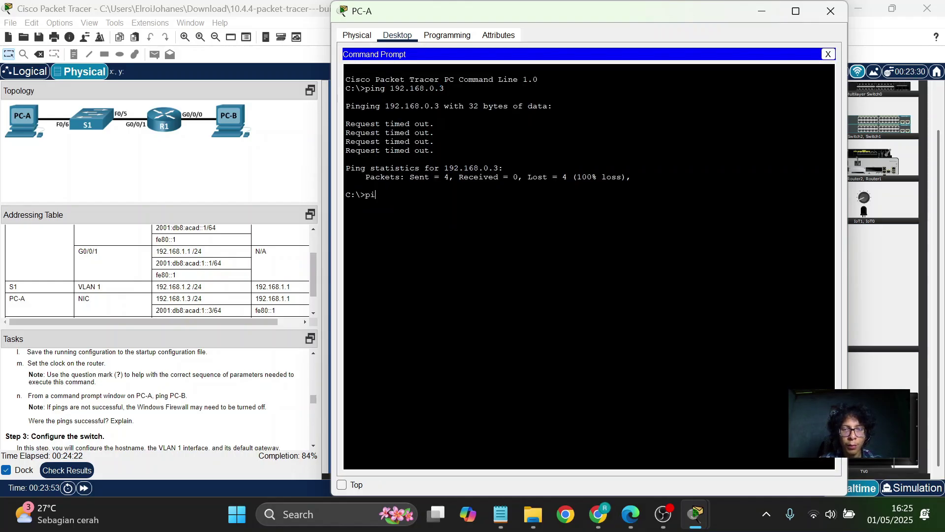
key(BackSpace)
key(BackSpace)
key(BackSpace)
key(BackSpace)
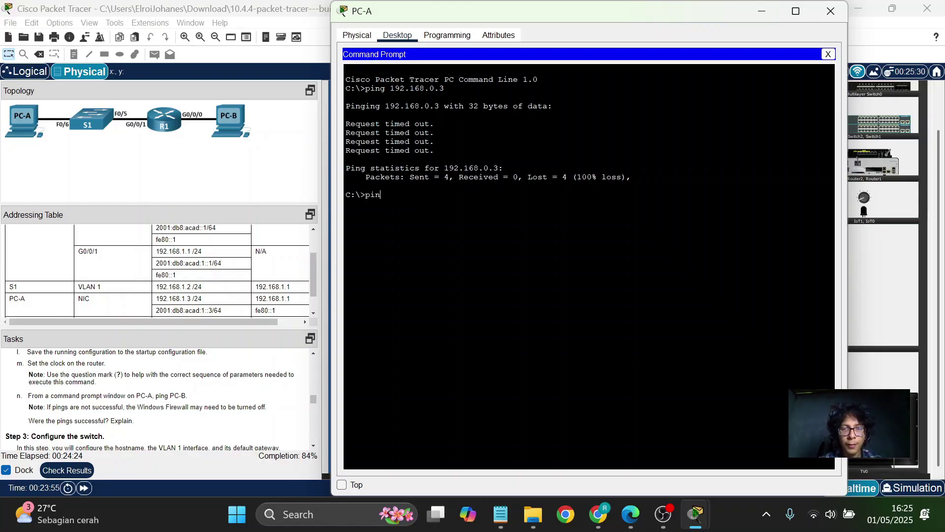
key(Up)
key(Return)
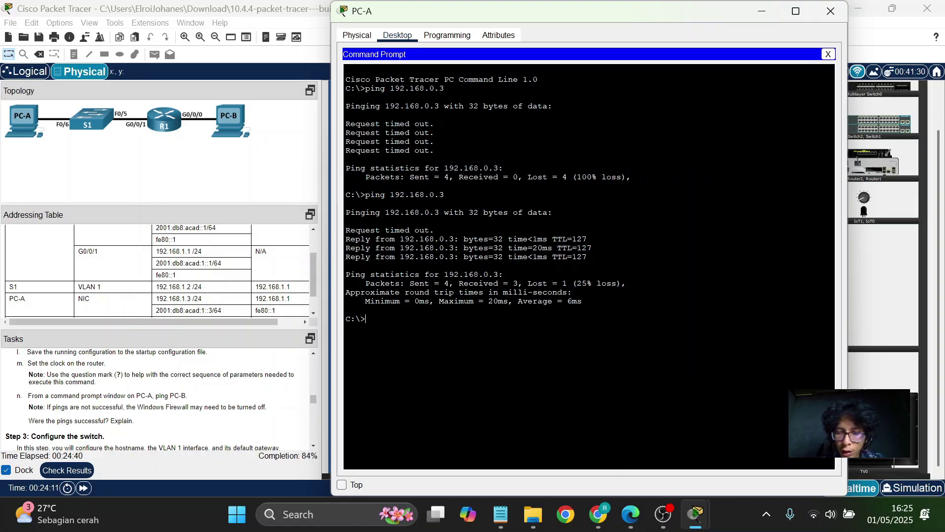
key(Up)
key(Return)
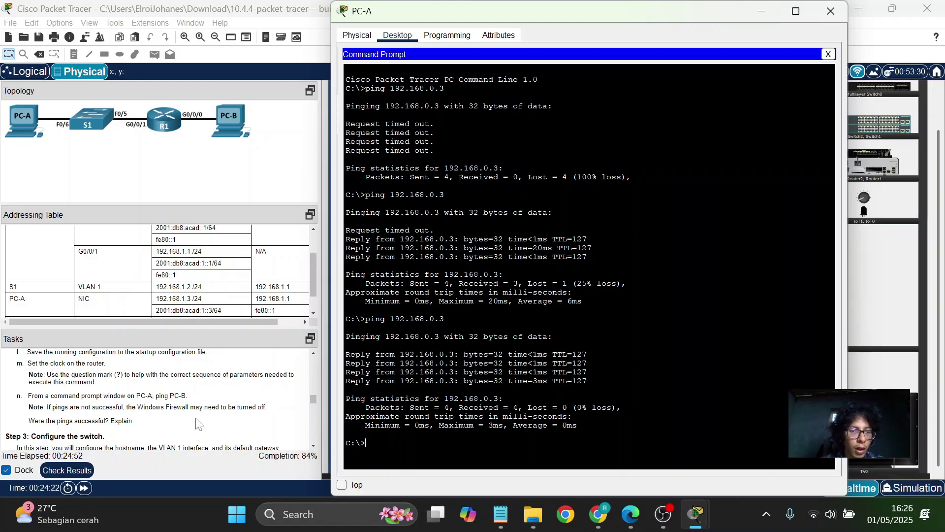
scroll(199, 423, down, 1)
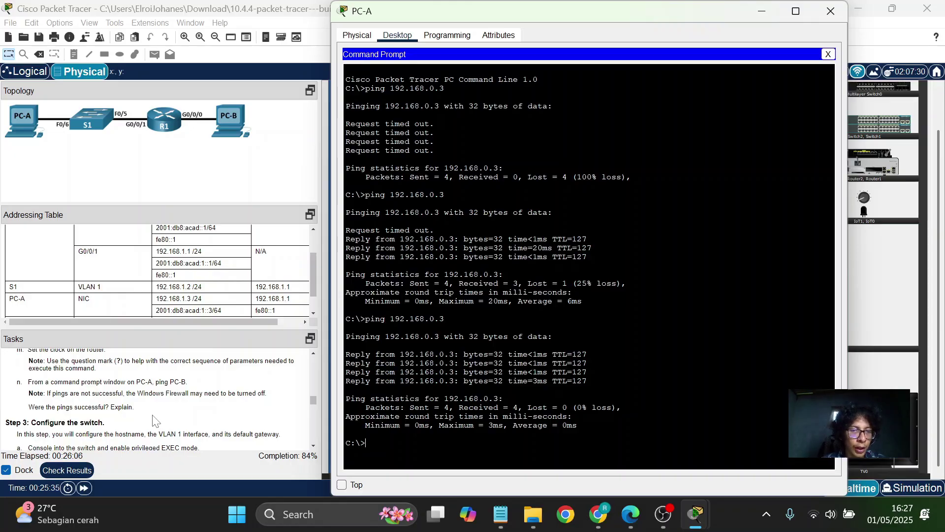
Scroll the task list down to 'Step 3: Configure the switch'.
scroll(155, 419, down, 2)
scroll(156, 419, down, 1)
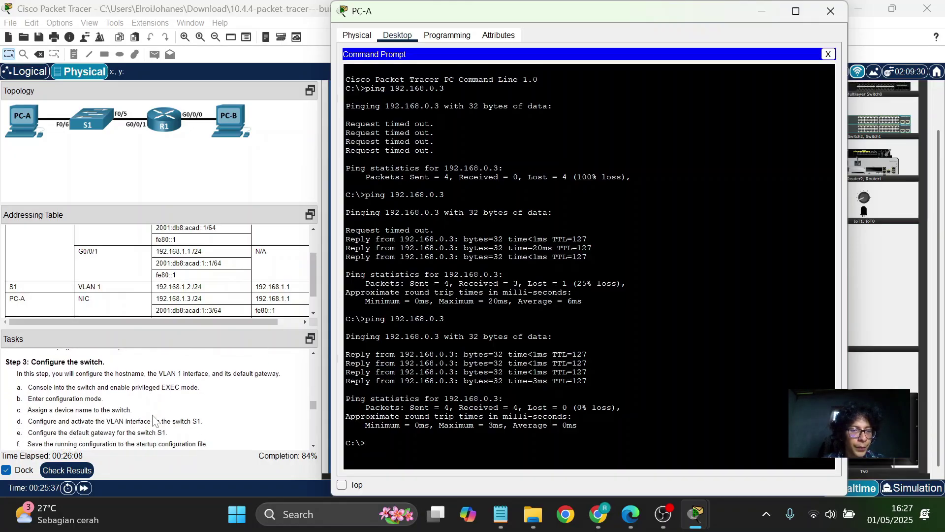
Close PC-A's windows and view the rear panel of switch S1.
click(827, 54)
click(831, 12)
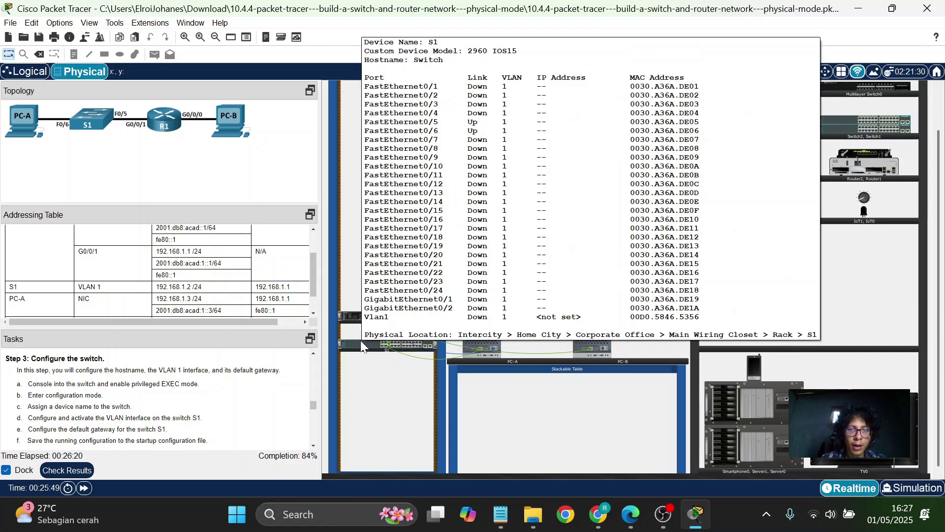
right_click(361, 344)
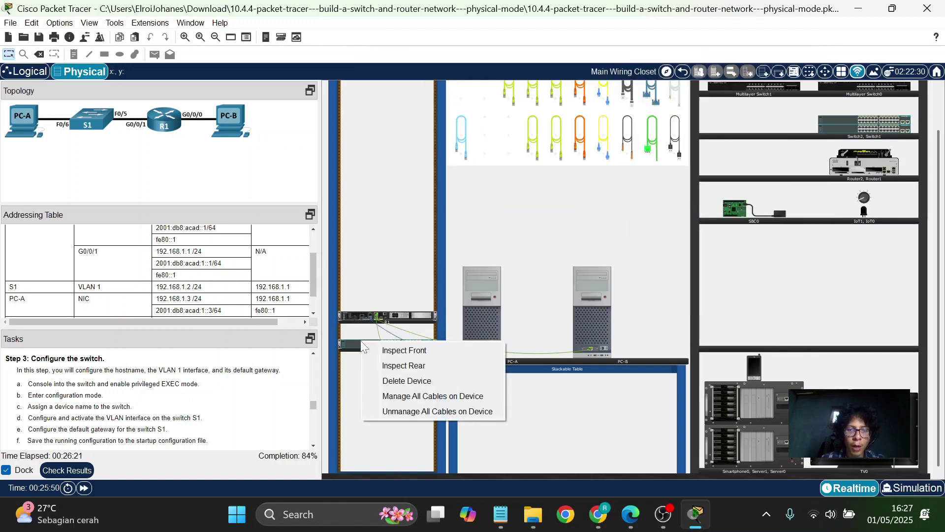
click(398, 364)
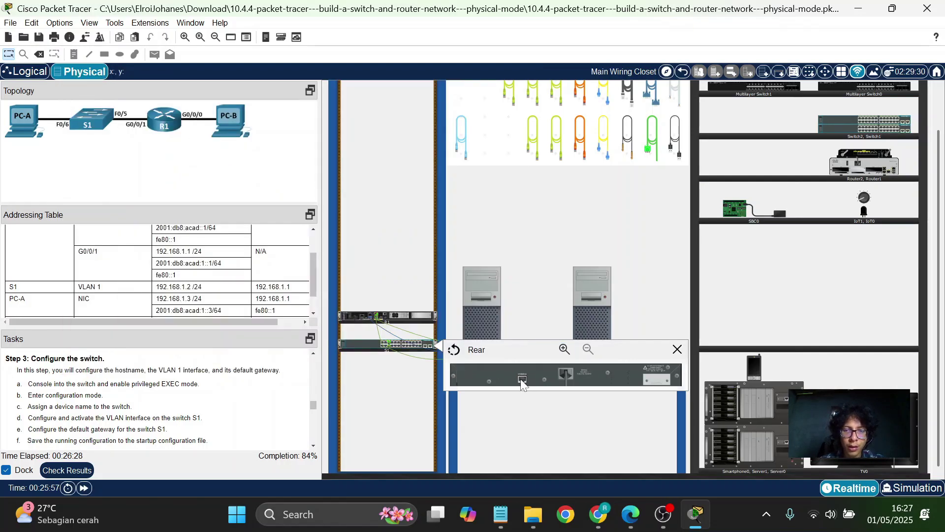
Run a console cable from S1's Console port to PC-B, then bring up PC-B.
click(463, 136)
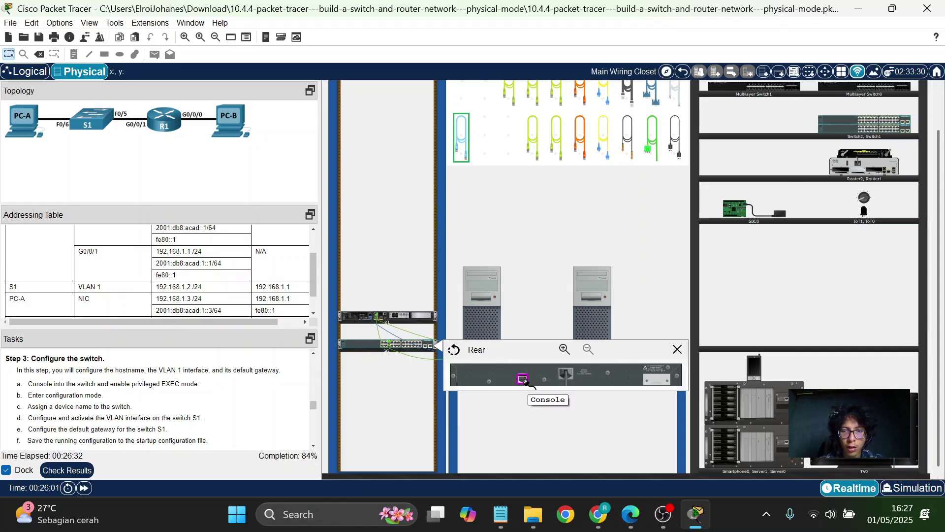
click(678, 349)
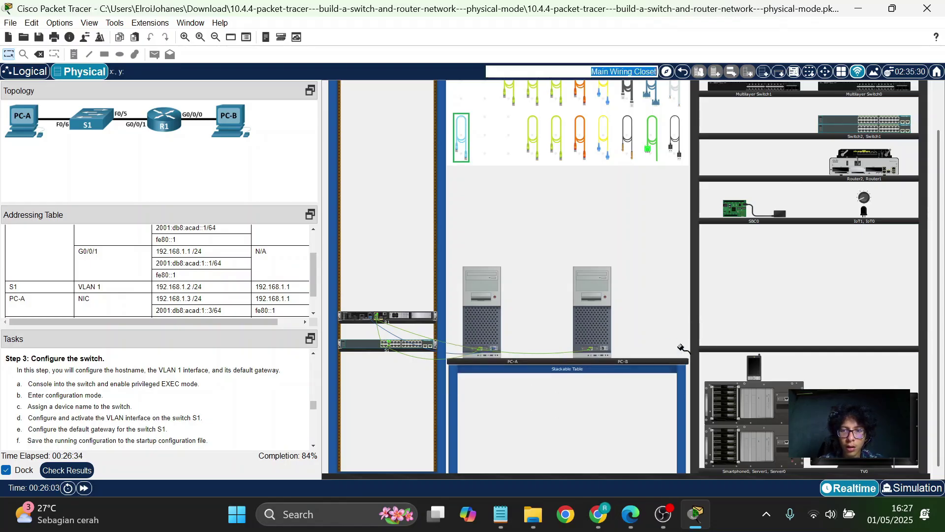
click(603, 349)
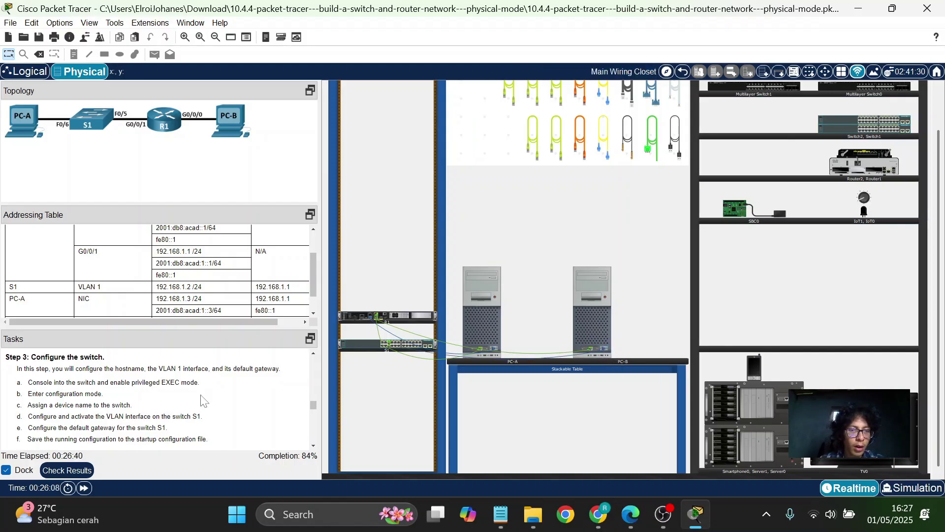
scroll(202, 400, down, 1)
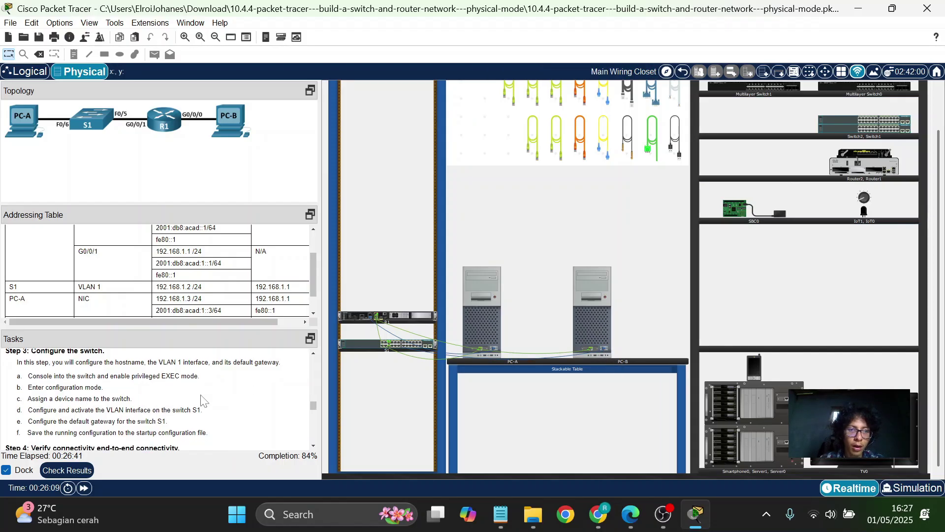
click(596, 317)
Start PC-B's Terminal with default 9600 settings and begin typing 'enable' at Switch>.
click(588, 63)
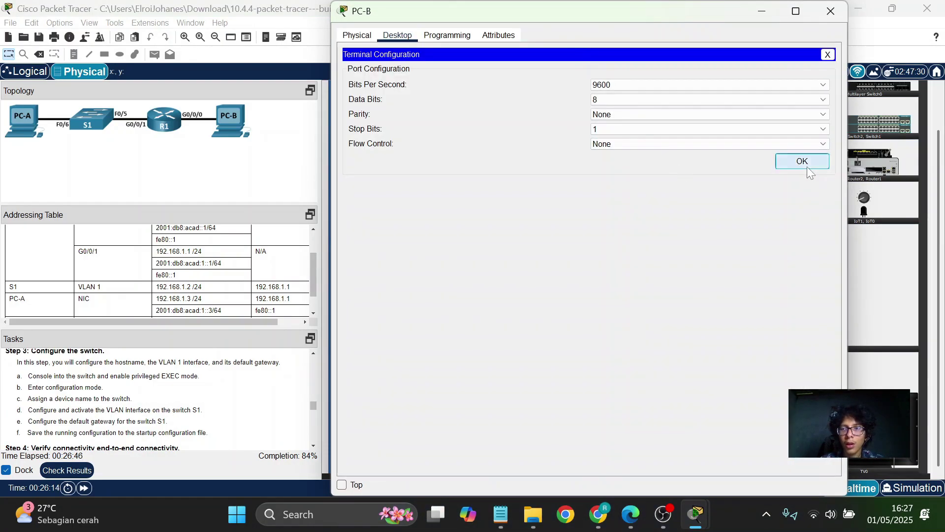
click(806, 163)
key(Return)
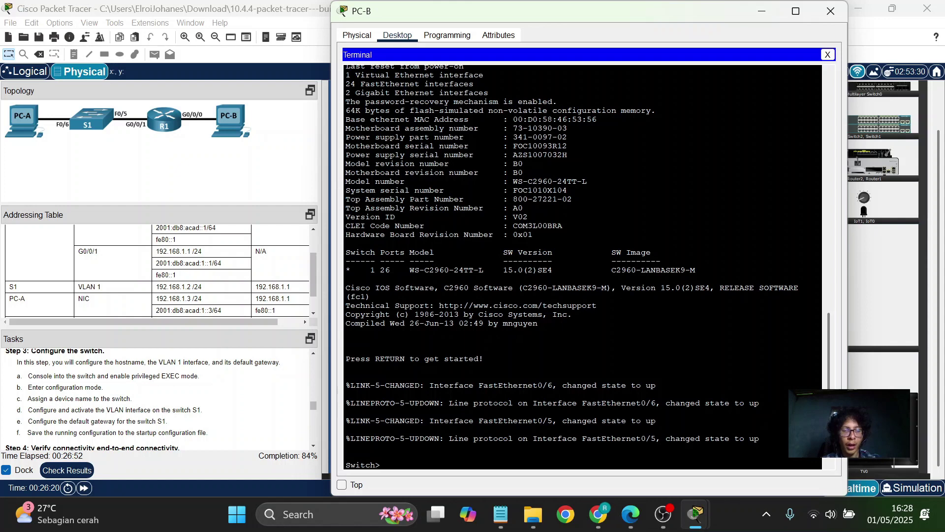
text(en)
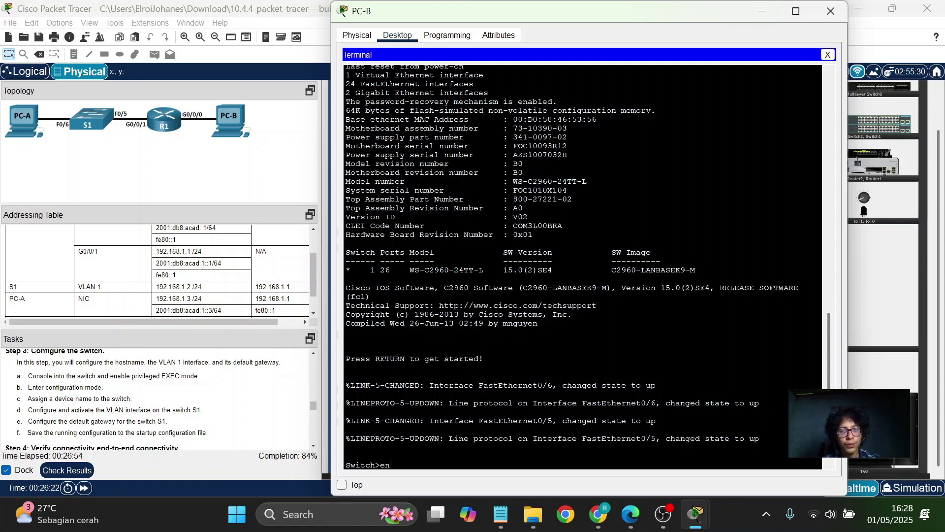
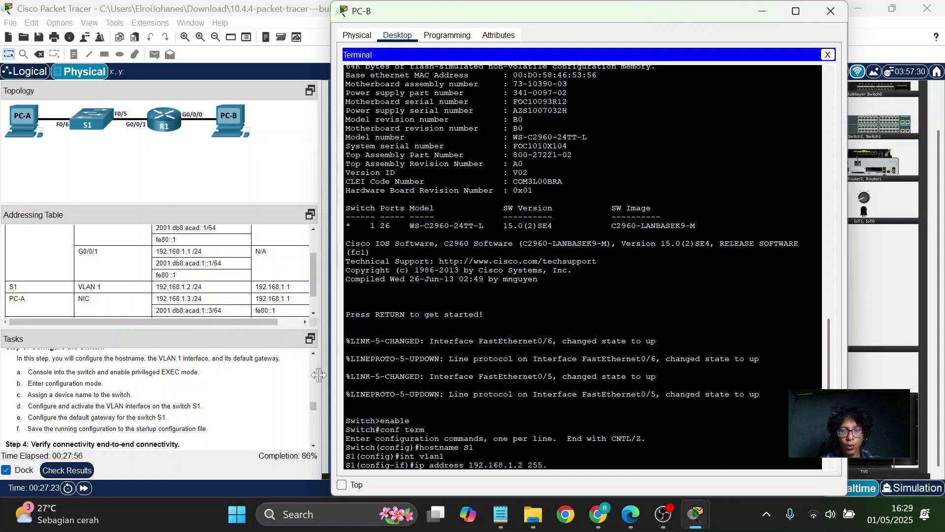
Finish the 255.255.255.0 mask and submit 192.168.1.2 as S1's VLAN 1 address.
text(255.255)
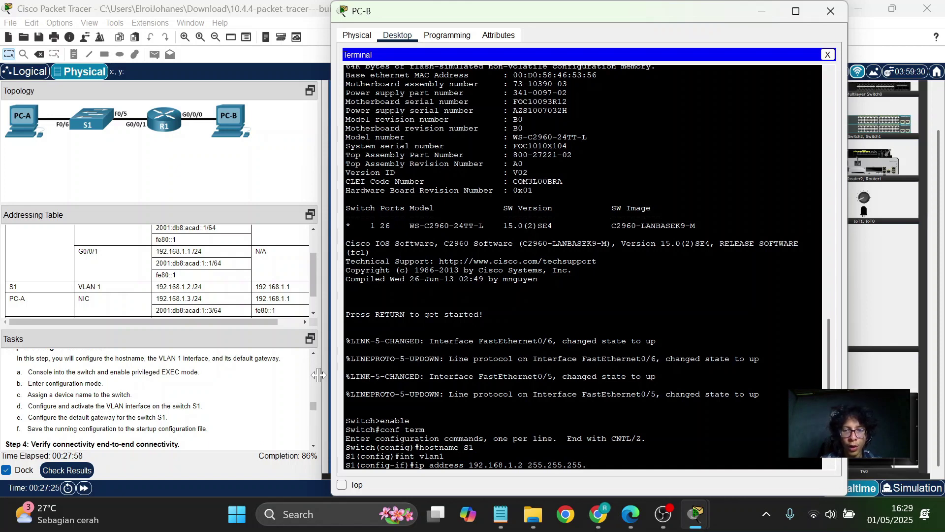
text(.0)
key(Return)
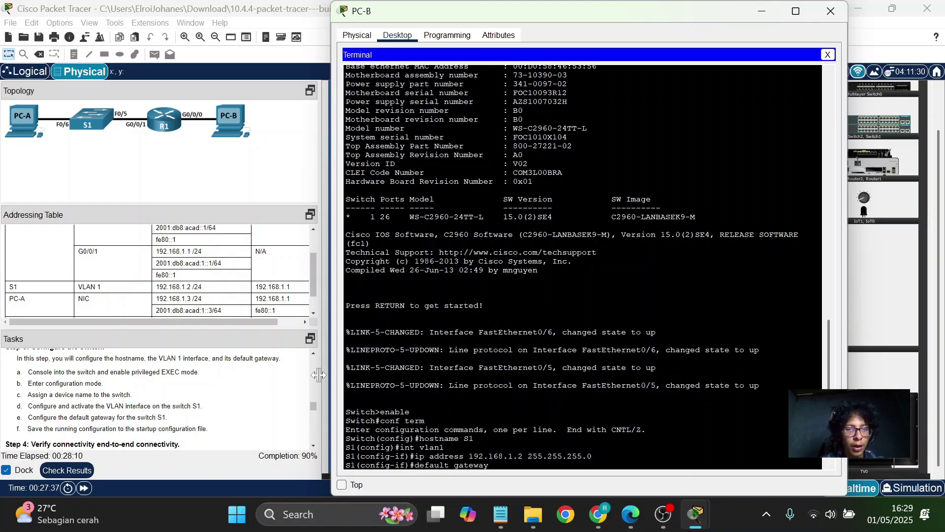
Try 'default gateway 192.168.1.1' and 'default gateway ip address 192.168.1.1' on S1; both rejected.
text(192.168.1)
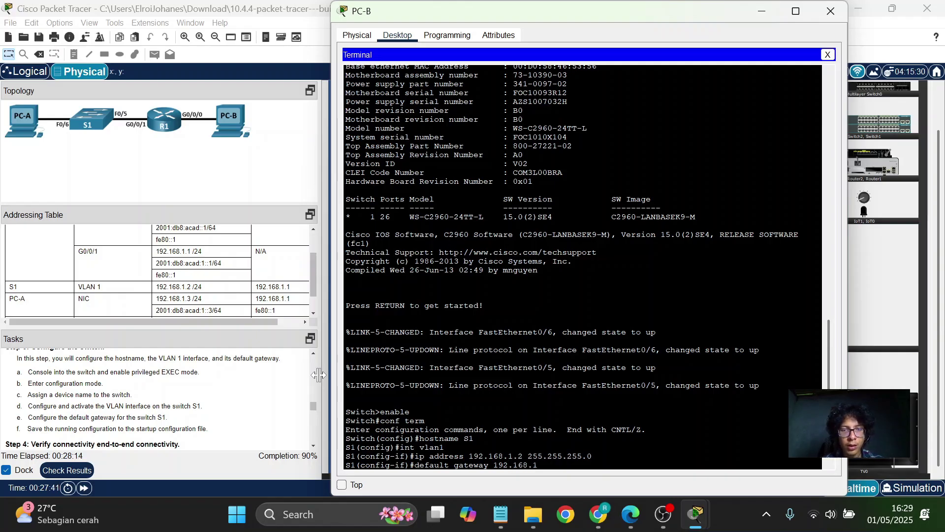
text(.1)
key(Return)
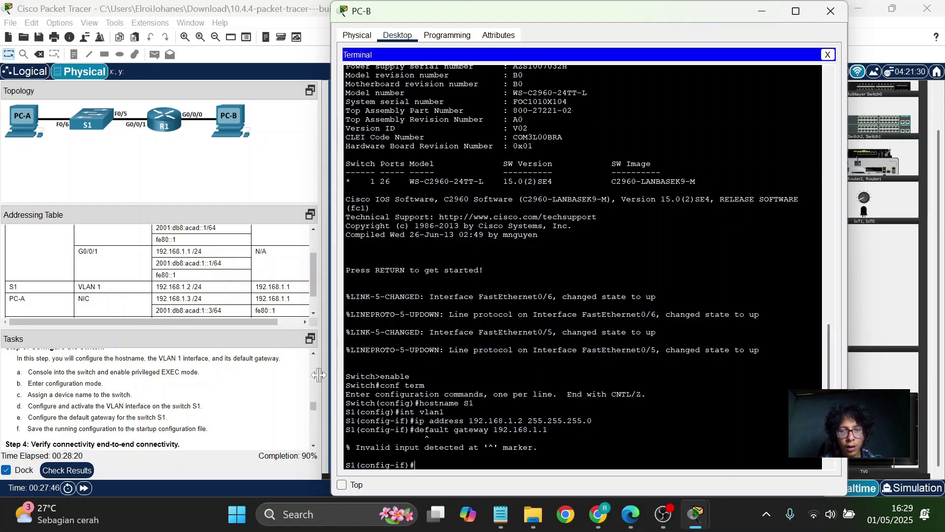
text(default)
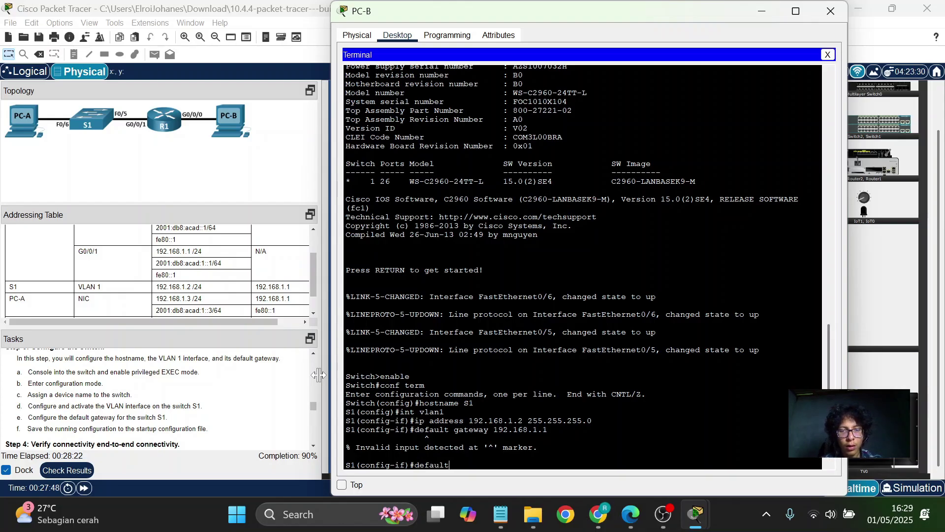
text( gatewa)
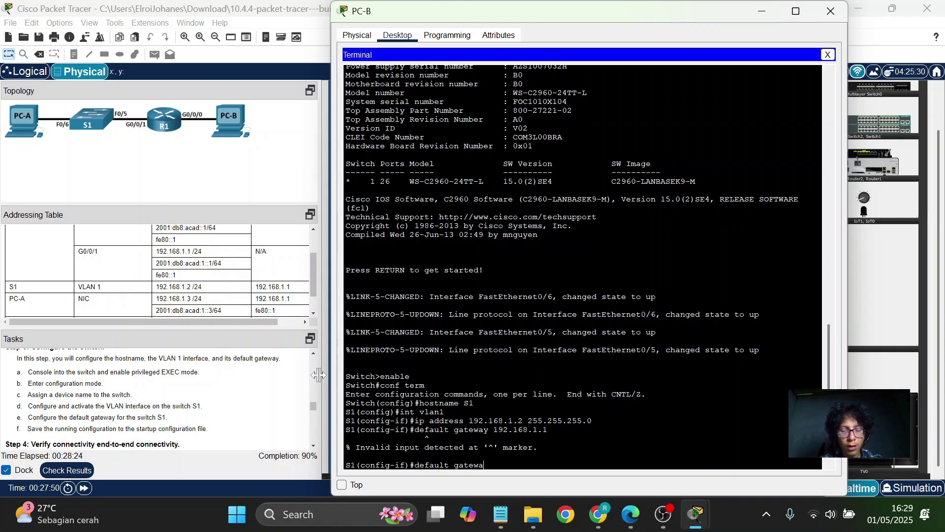
text(y ip addre)
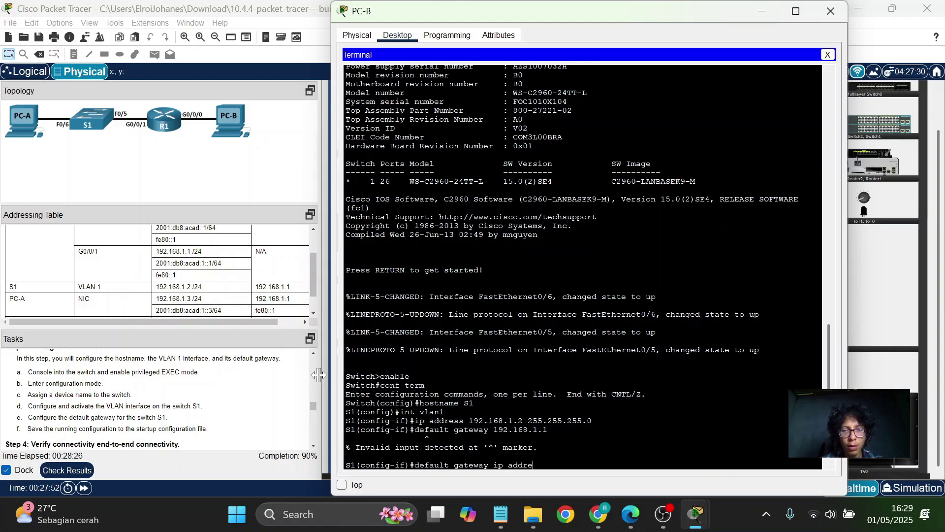
text(ss 192)
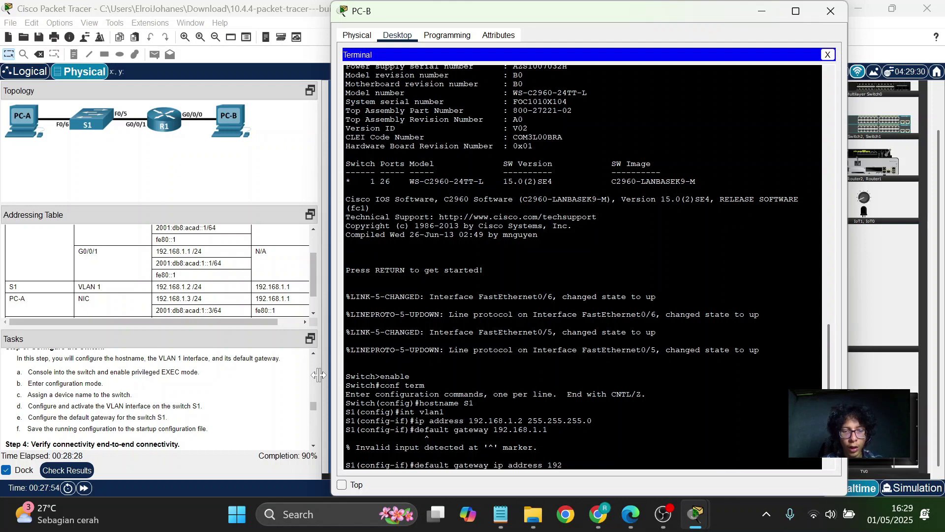
text(.168)
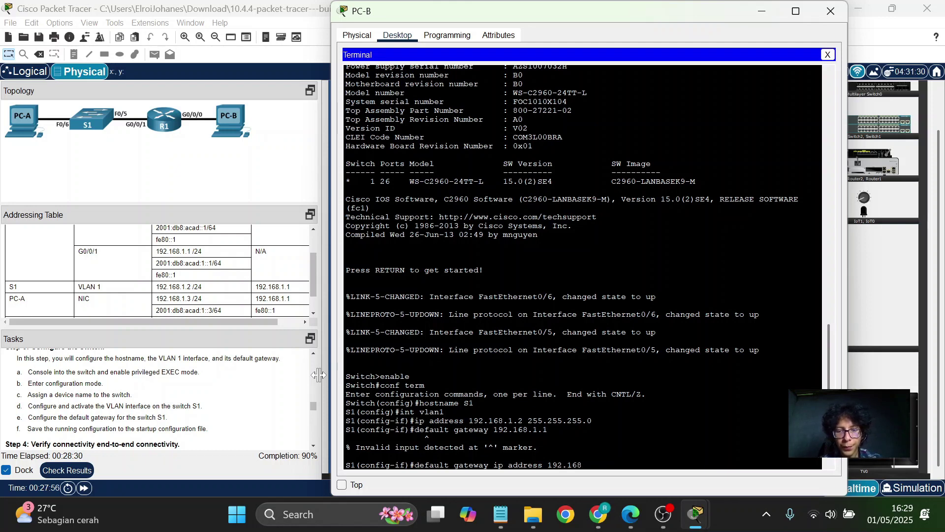
text(.1.1)
key(Return)
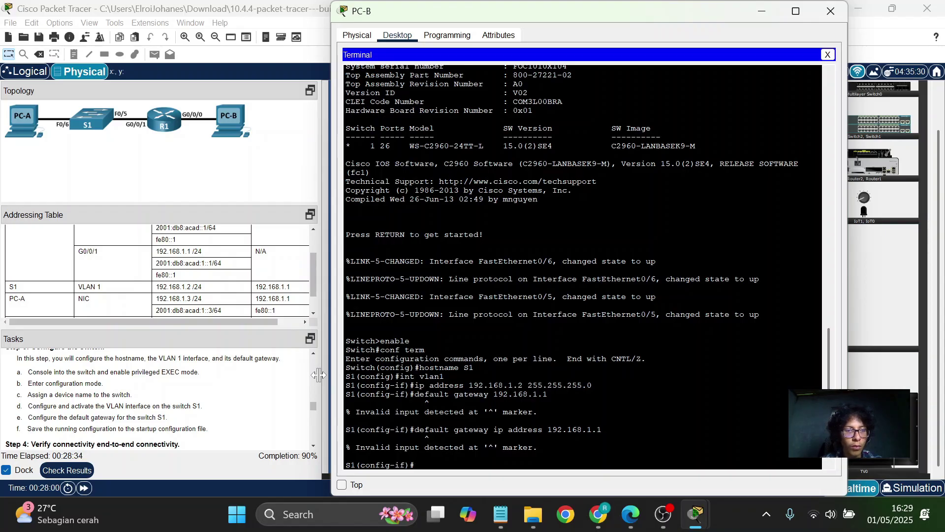
Bring up the YouTube tutorial at 20:43 in full screen.
click(663, 514)
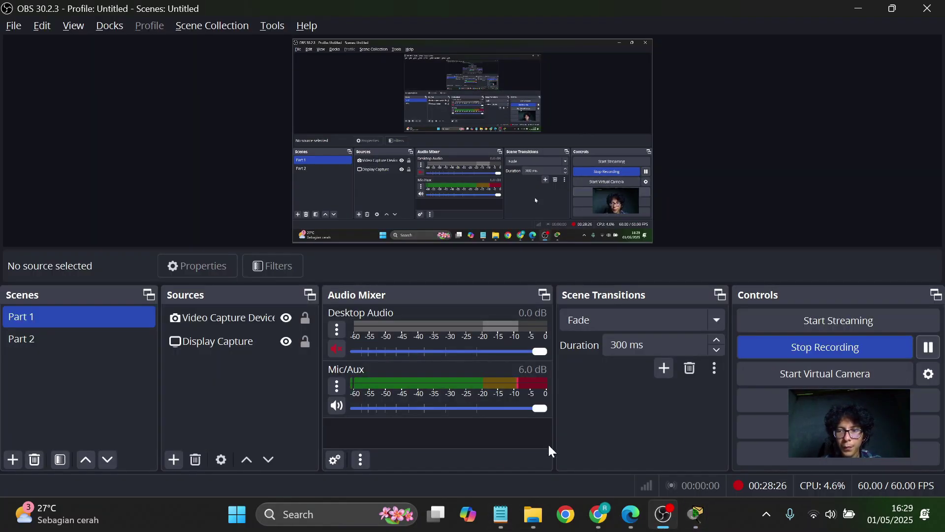
click(598, 514)
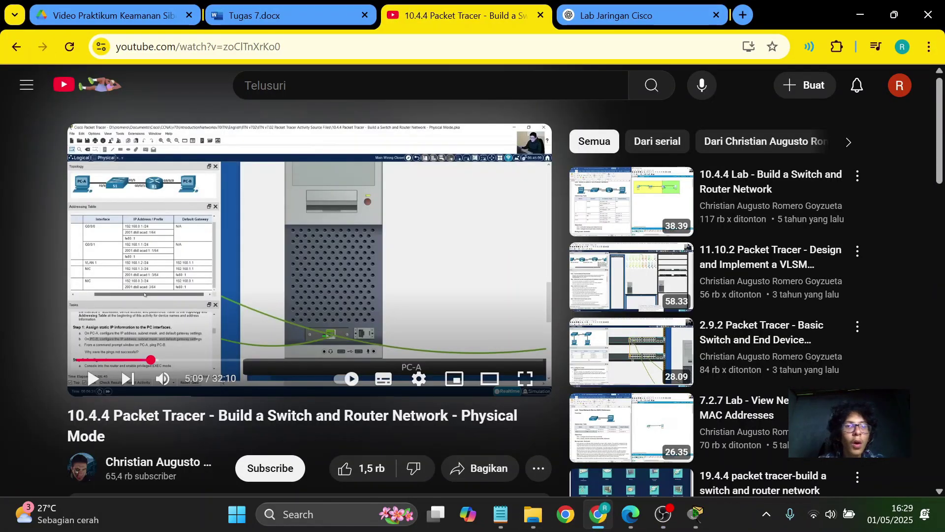
click(376, 360)
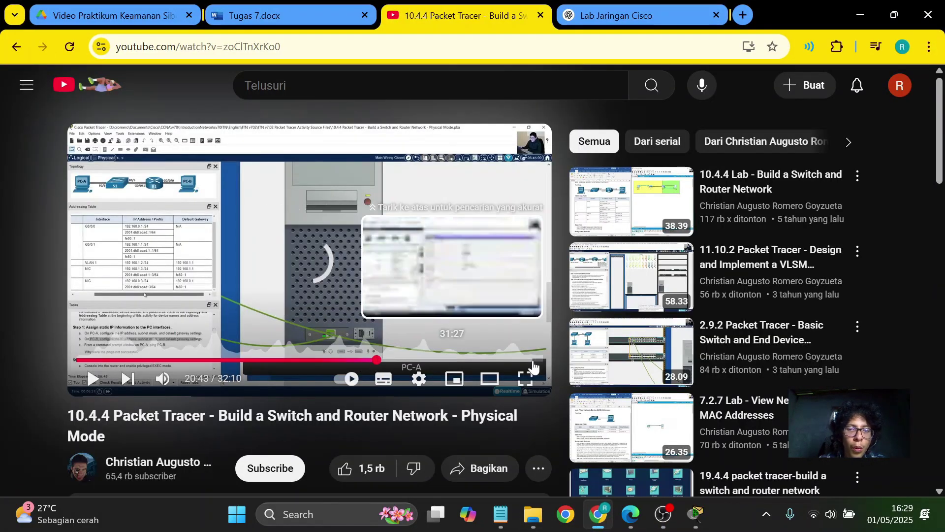
click(524, 379)
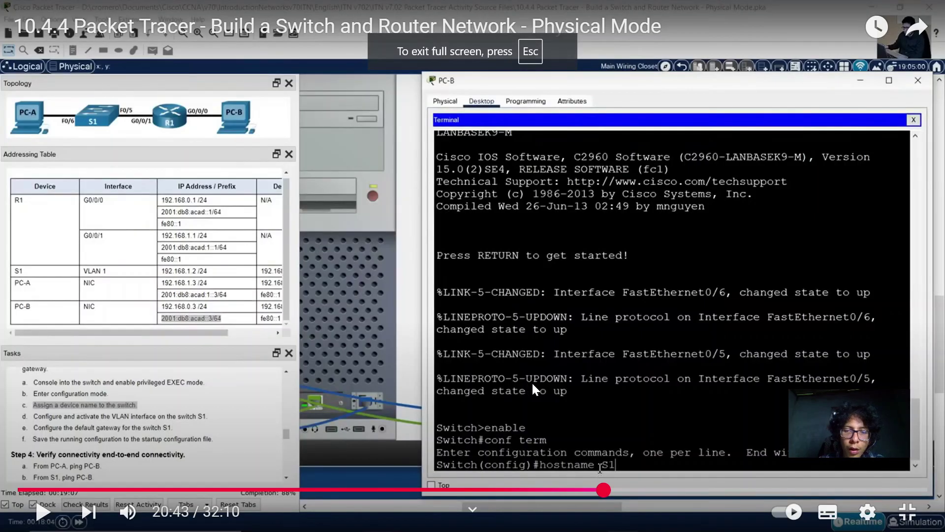
Watch the tutorial from 21:15 to 21:28, exit full screen, and return to Packet Tracer.
mouse_move(603, 489)
mouse_down()
mouse_move(634, 489)
mouse_move(619, 491)
mouse_up()
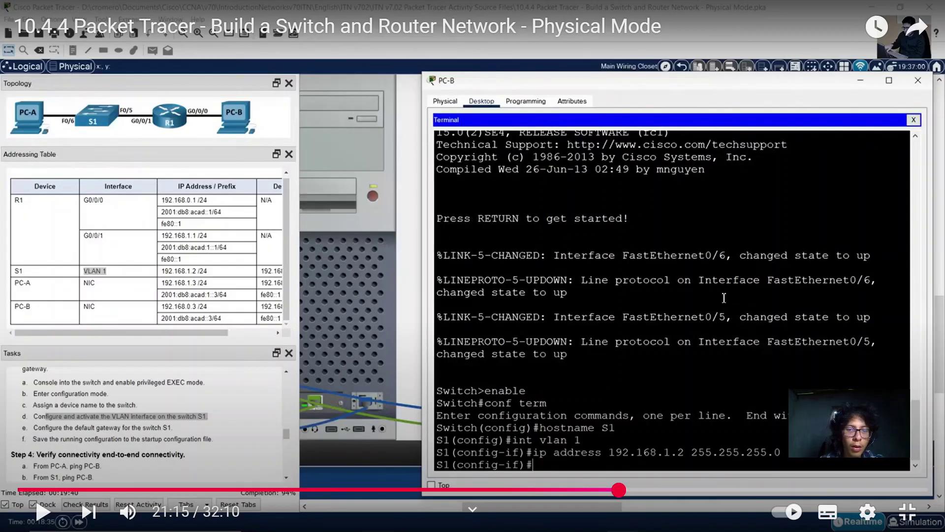
key(k)
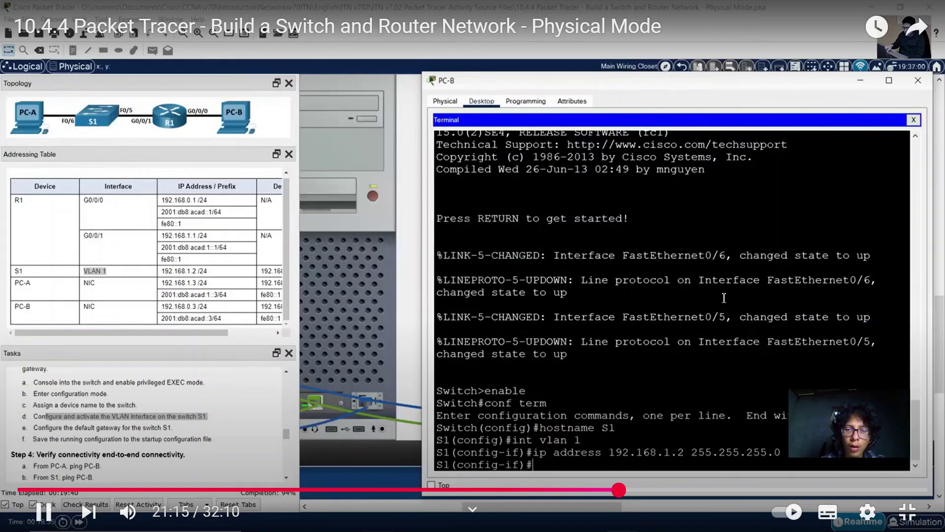
key(Right)
key(Right)
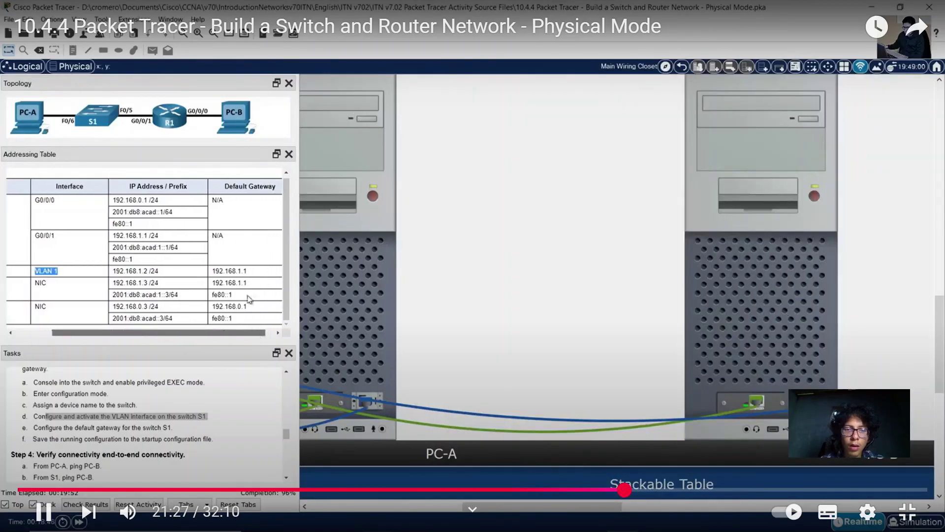
key(k)
click(913, 523)
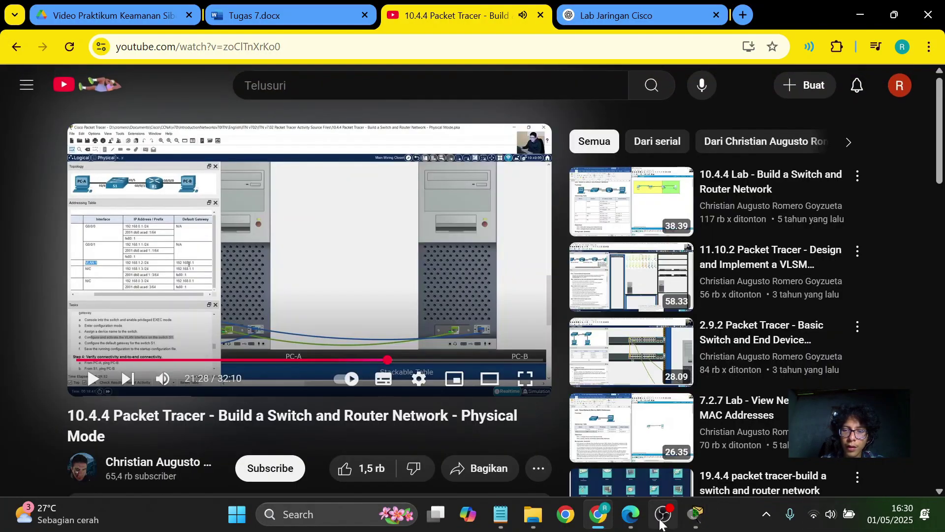
click(697, 523)
mouse_move(699, 525)
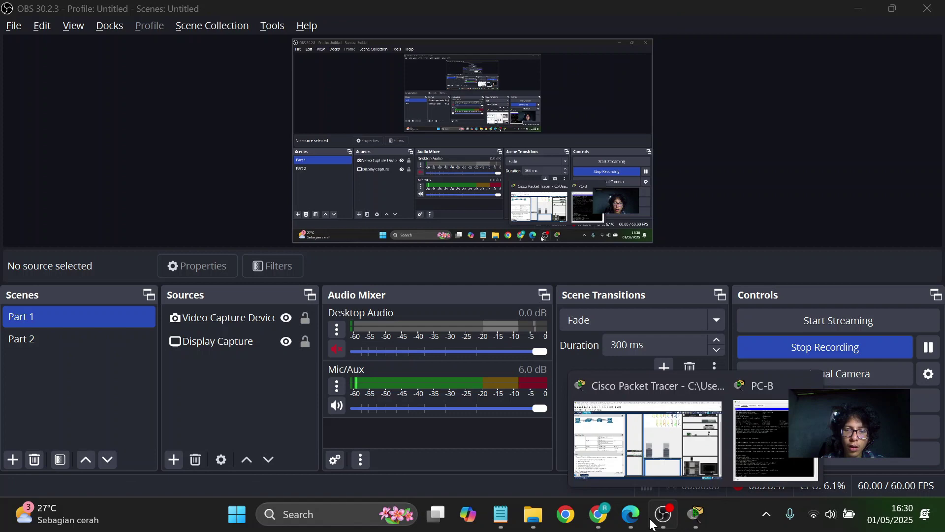
click(646, 465)
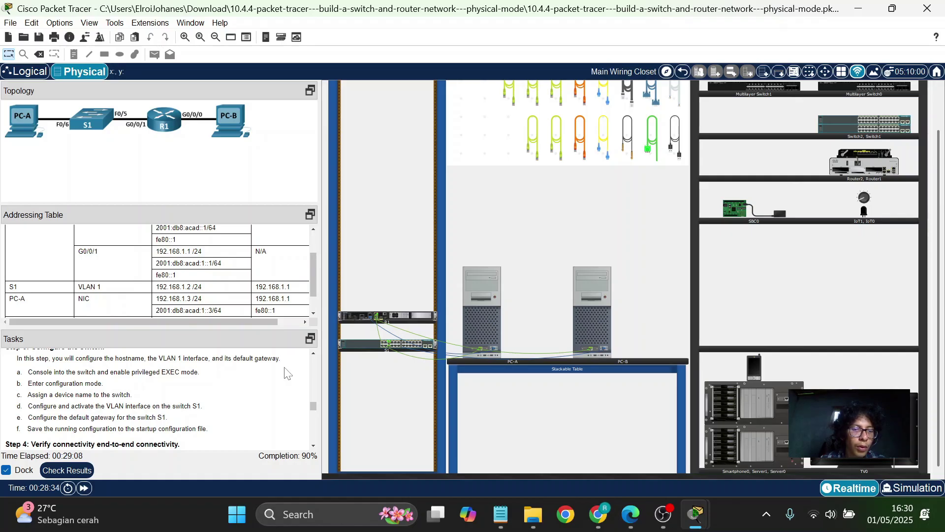
Scroll the Addressing Table to check S1's gateway, then return to the paused tutorial.
scroll(256, 302, right, 2)
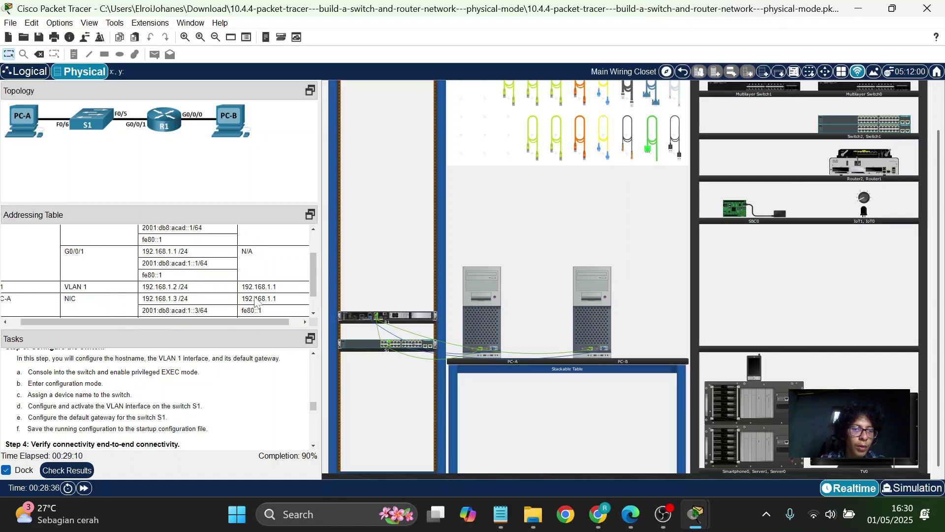
scroll(256, 302, up, 2)
scroll(257, 302, down, 2)
scroll(256, 301, down, 2)
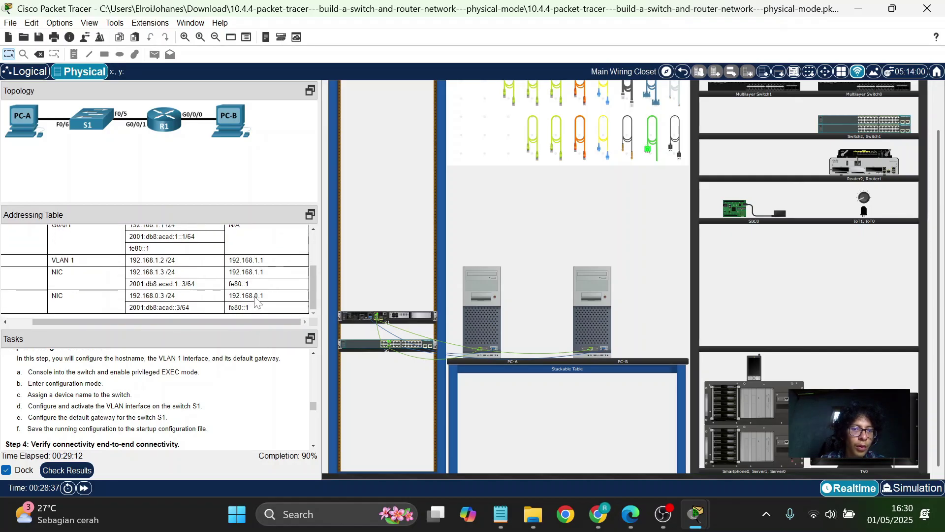
scroll(256, 302, left, 1)
click(533, 514)
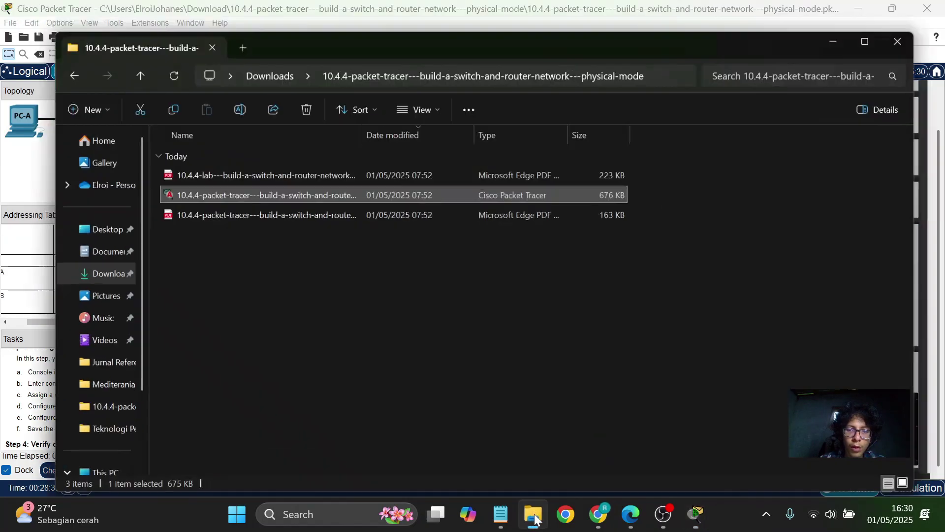
click(598, 513)
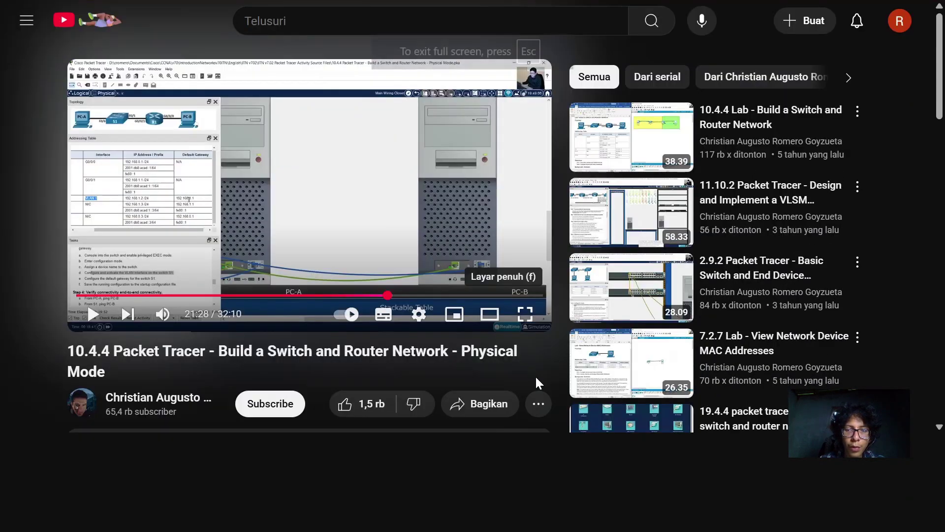
Replay the tutorial full screen, rewinding a few seconds and lowering the volume.
click(525, 377)
key(space)
key(Left)
key(Left)
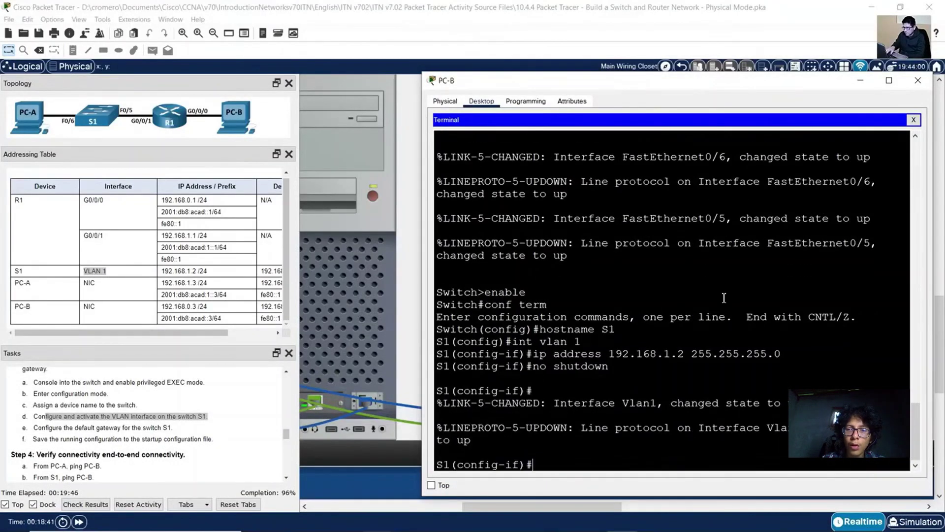
key(Left)
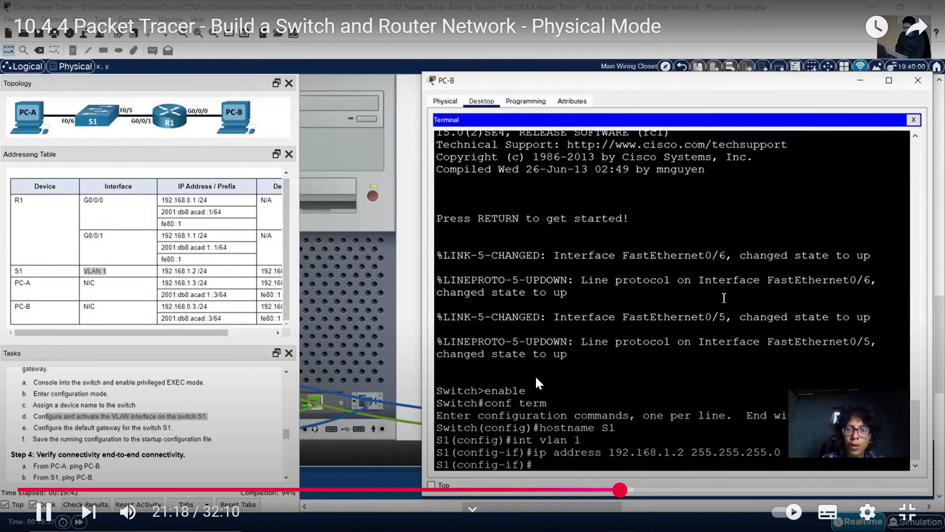
key(Left)
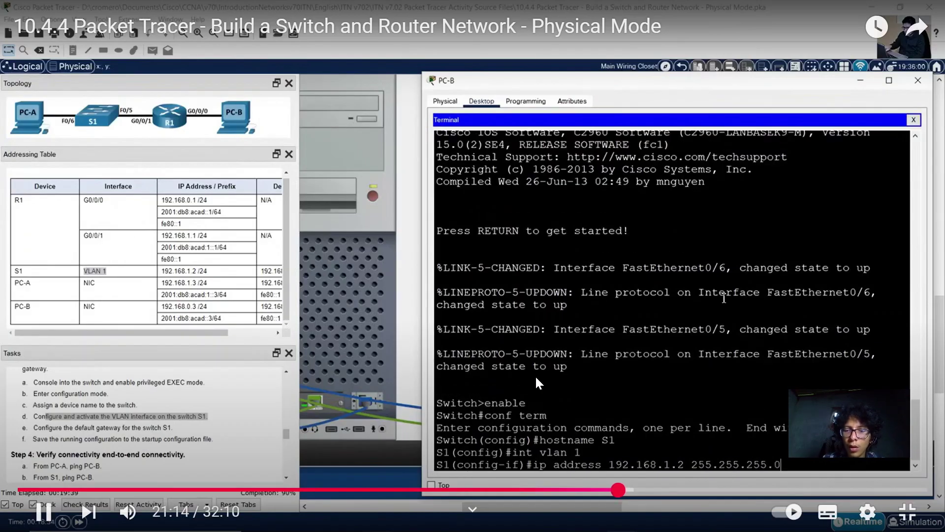
key(Down)
key(XF86AudioLowerVolume)
key(XF86AudioLowerVolume)
key(XF86AudioLowerVolume)
key(XF86AudioLowerVolume)
key(XF86AudioLowerVolume)
key(XF86AudioLowerVolume)
key(XF86AudioLowerVolume)
key(XF86AudioLowerVolume)
key(XF86AudioLowerVolume)
key(XF86AudioLowerVolume)
key(XF86AudioLowerVolume)
key(XF86AudioLowerVolume)
key(XF86AudioLowerVolume)
key(XF86AudioLowerVolume)
key(XF86AudioLowerVolume)
key(XF86AudioLowerVolume)
key(XF86AudioLowerVolume)
key(XF86AudioLowerVolume)
key(XF86AudioLowerVolume)
key(XF86AudioLowerVolume)
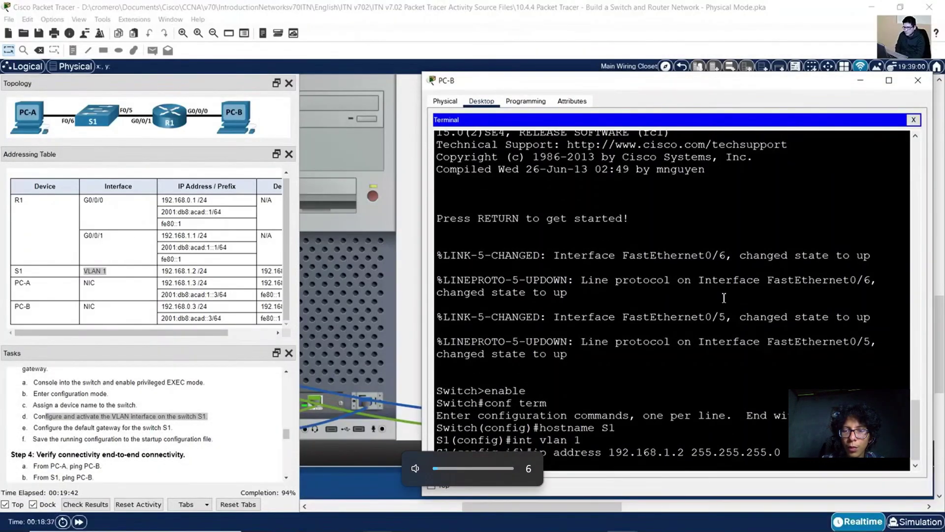
Pause the tutorial at 21:38 on the 'ip default-gateway' step and exit full screen.
click(535, 374)
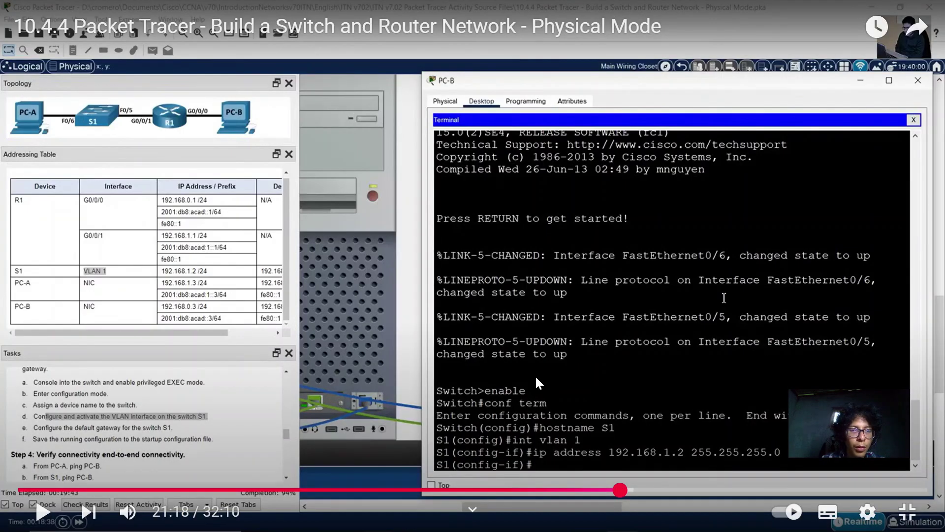
click(534, 374)
key(Right)
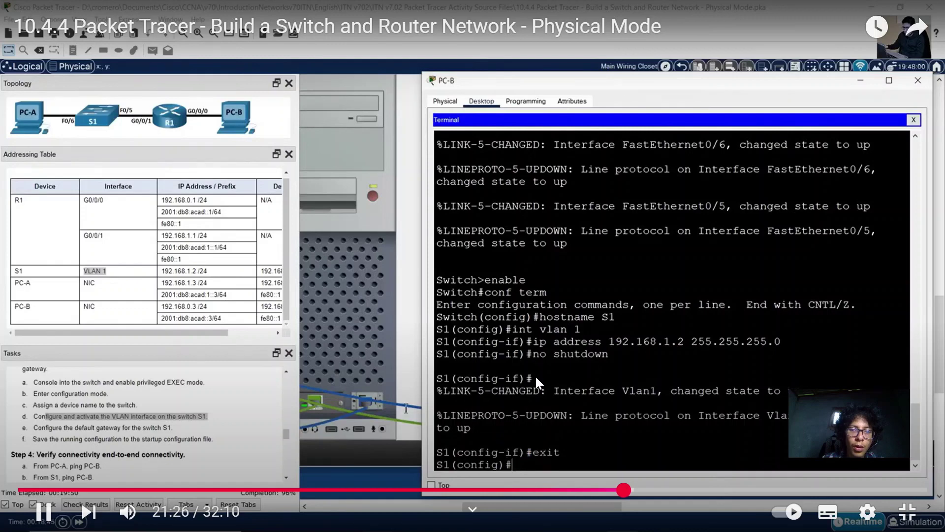
key(Right)
key(Right)
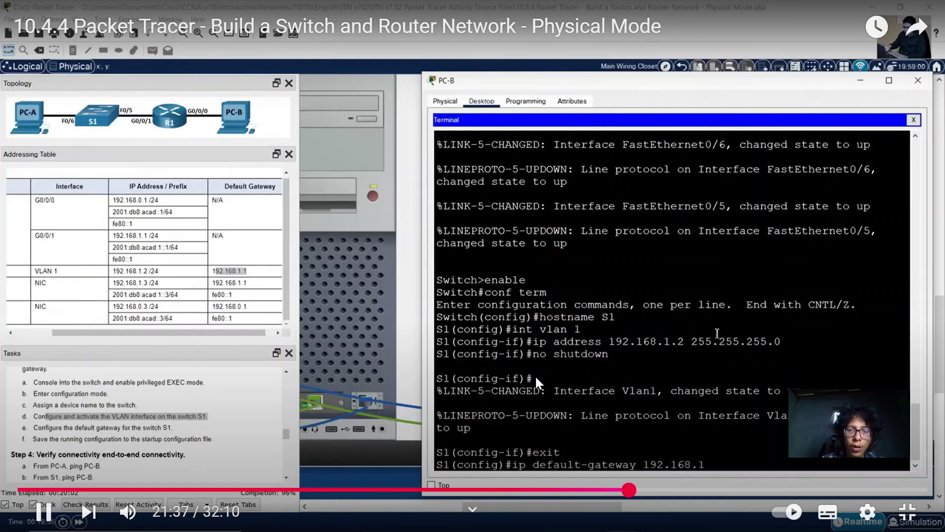
click(536, 375)
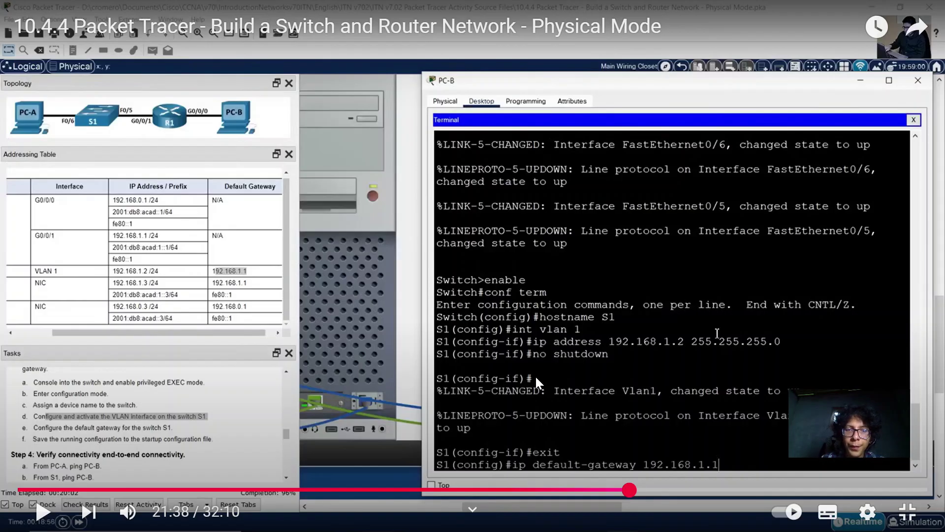
key(Escape)
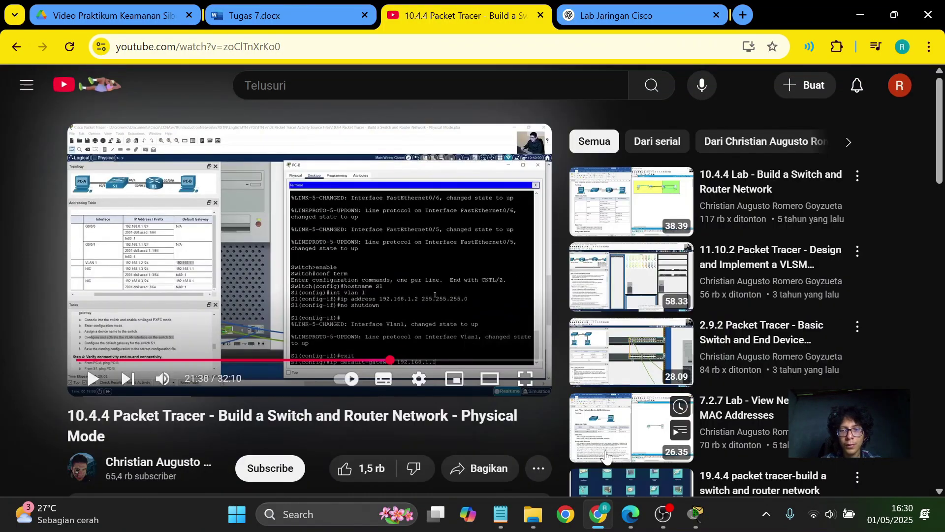
Check that OBS is still recording and switch back to the Packet Tracer lab.
click(663, 514)
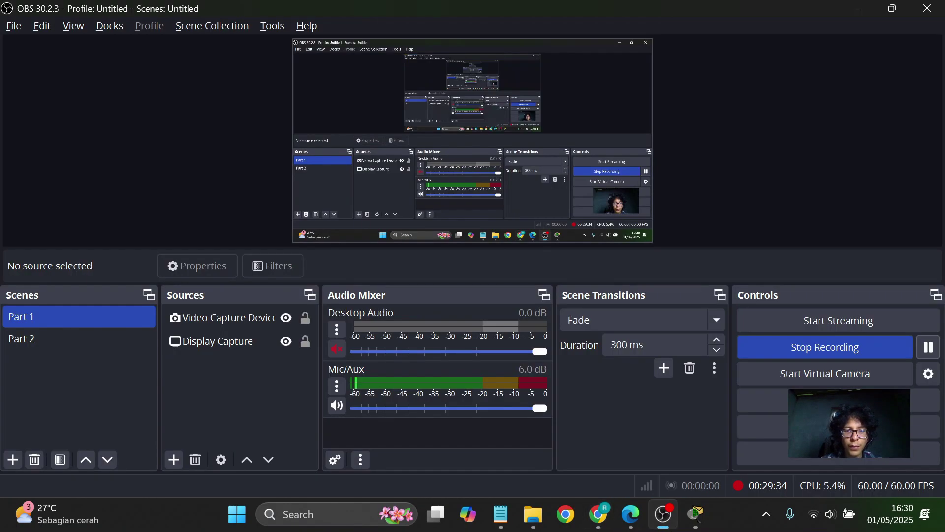
mouse_move(707, 525)
click(705, 462)
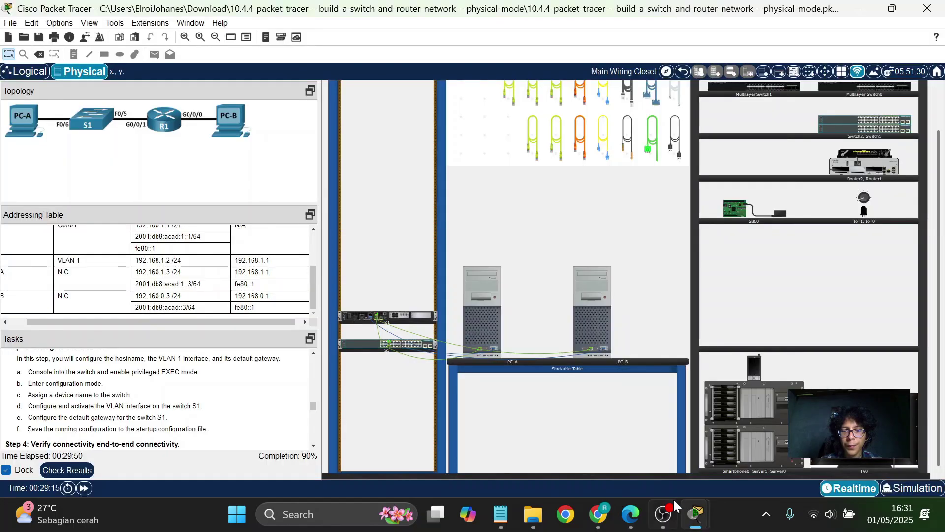
click(670, 516)
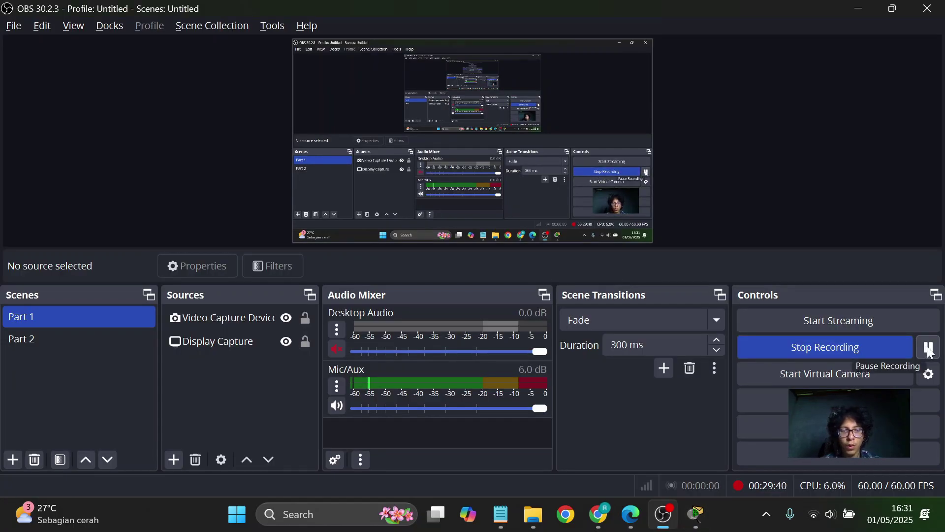
key(super)
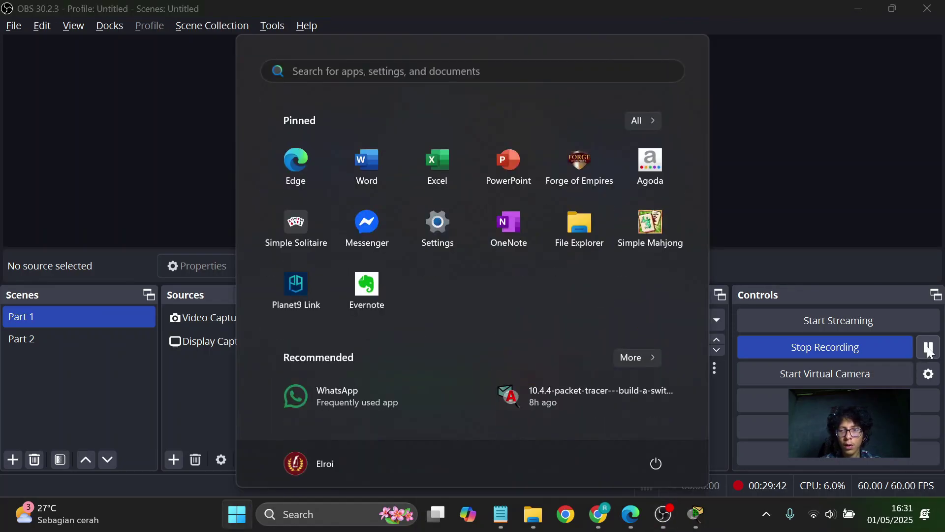
key(alt+Tab)
key(alt+Tab)
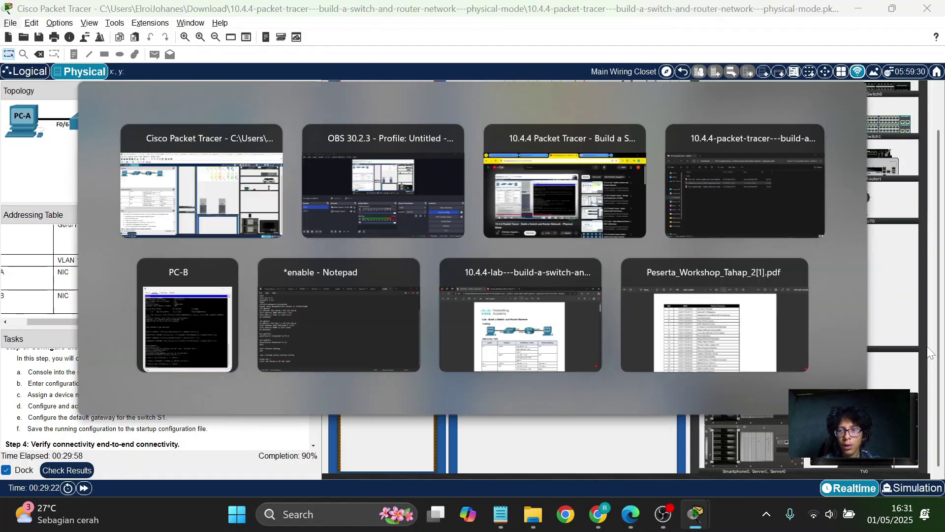
key(alt+Tab)
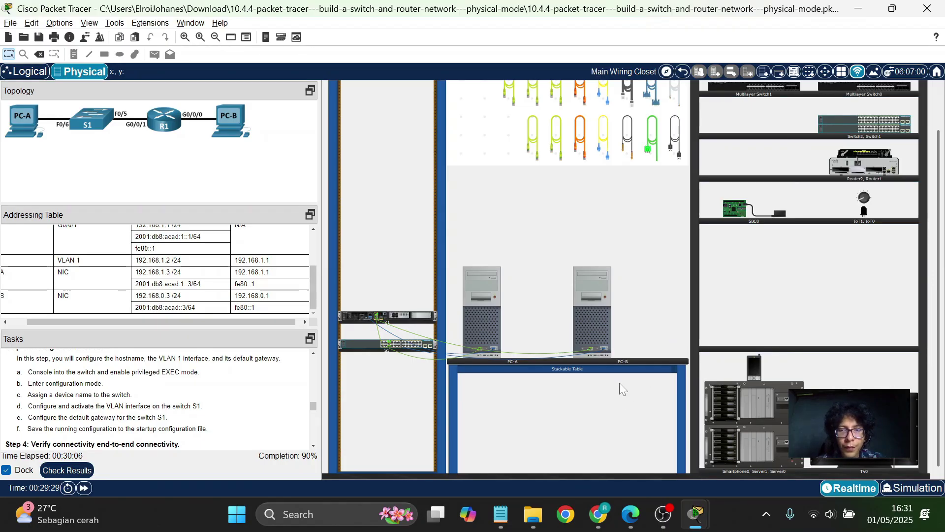
Run 'no shutdown' on S1's VLAN 1 interface from PC-B's terminal so it comes up.
click(606, 311)
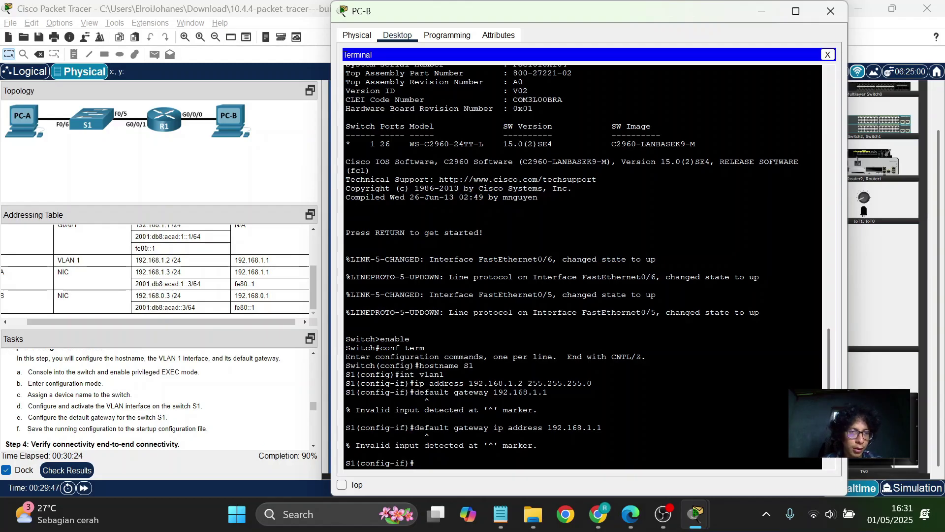
scroll(220, 277, left, 2)
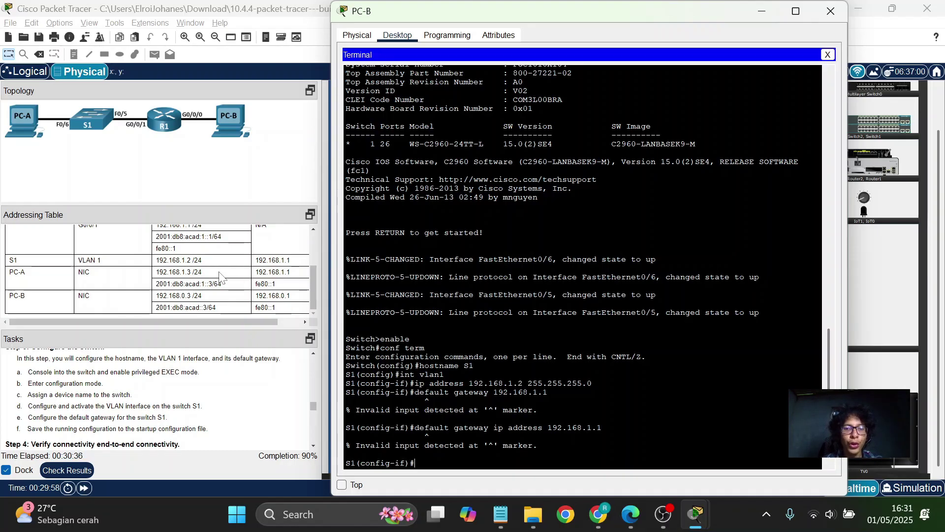
text(no shutdow)
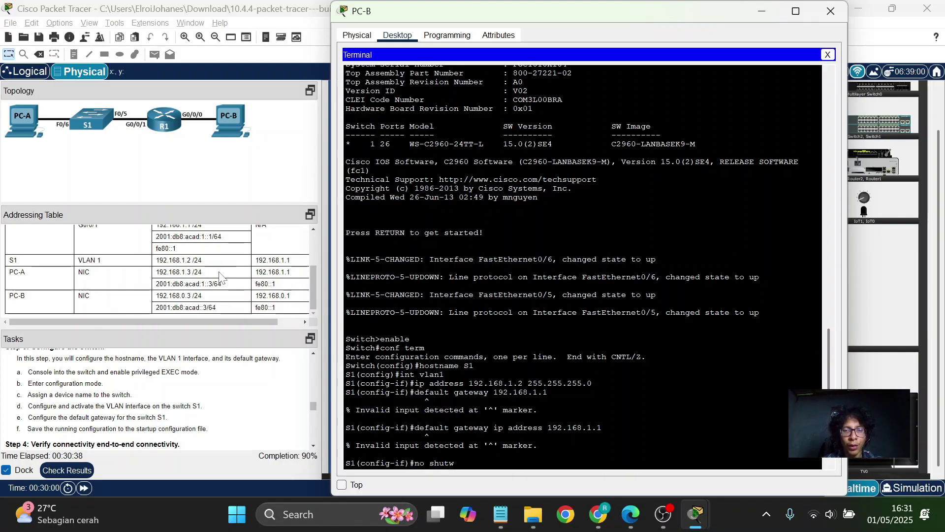
text(n)
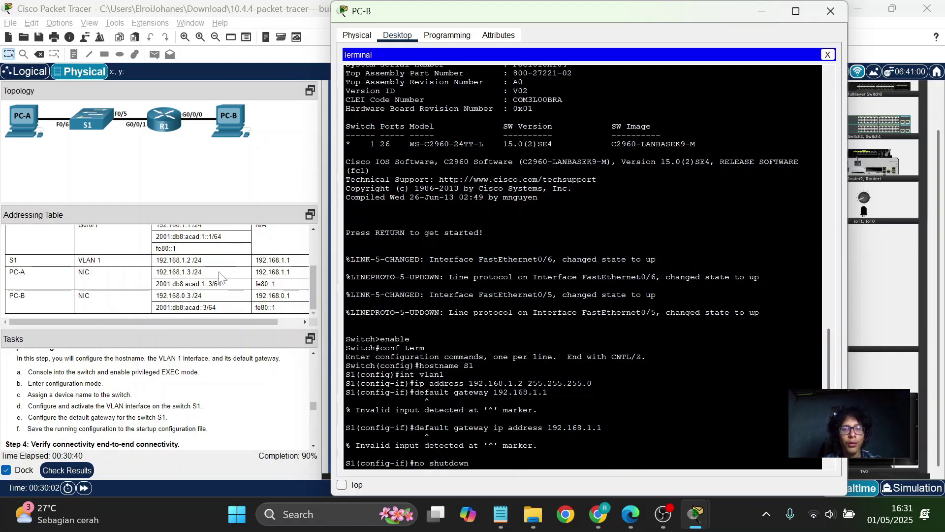
key(Return)
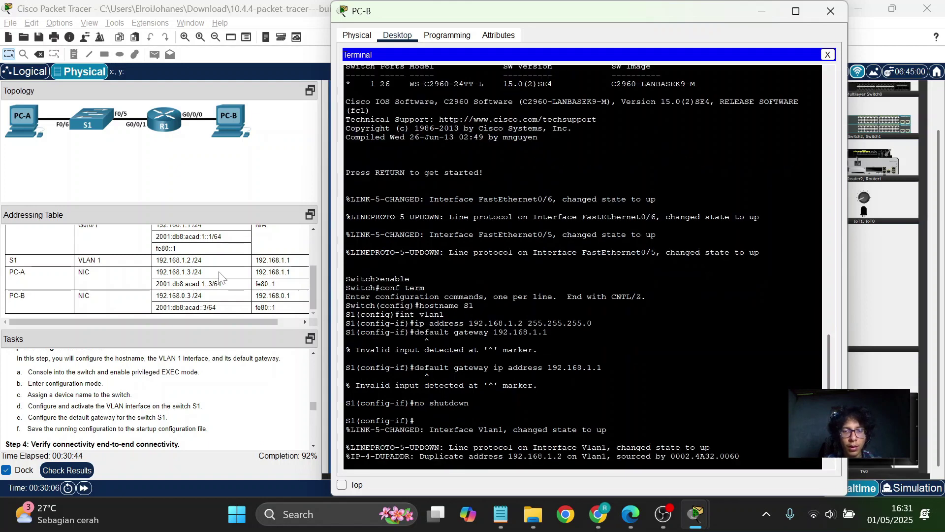
key(Return)
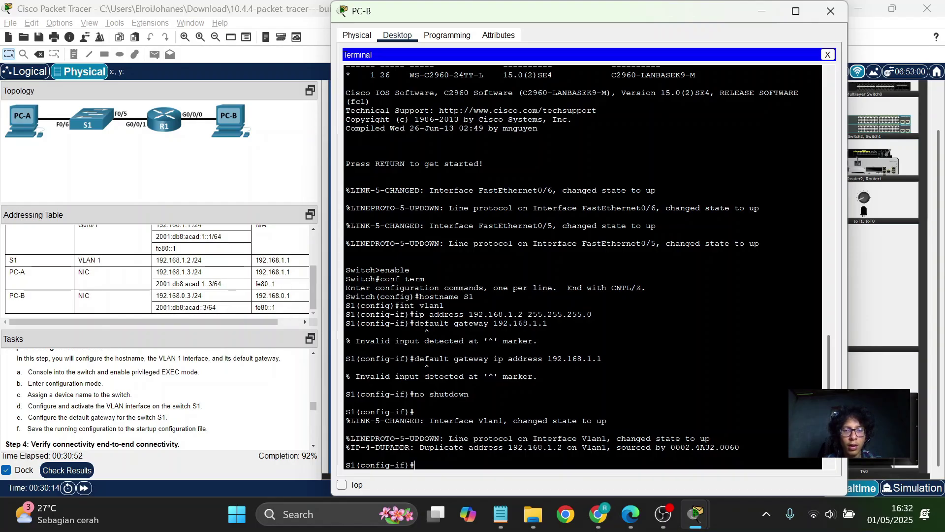
click(597, 513)
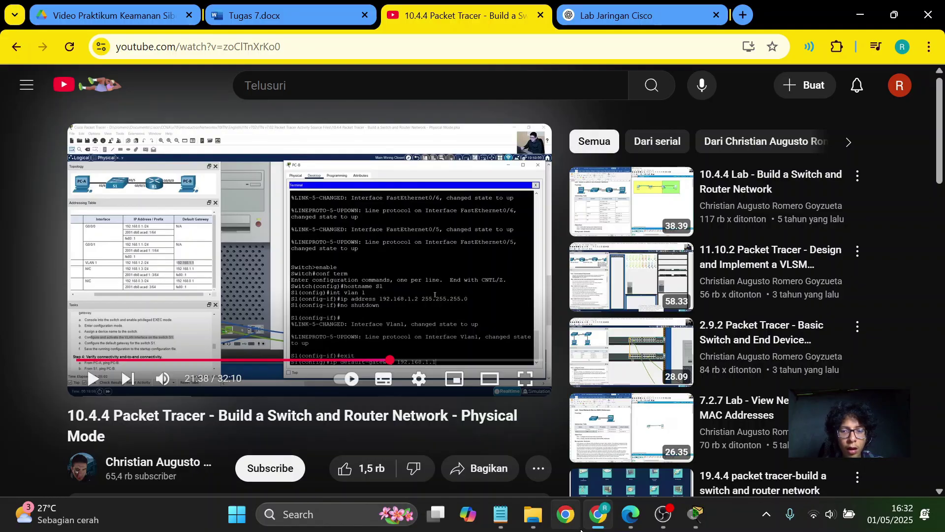
Play the tutorial to 22:01 at the config-saving step, then return to PC-B's terminal.
click(448, 274)
key(Right)
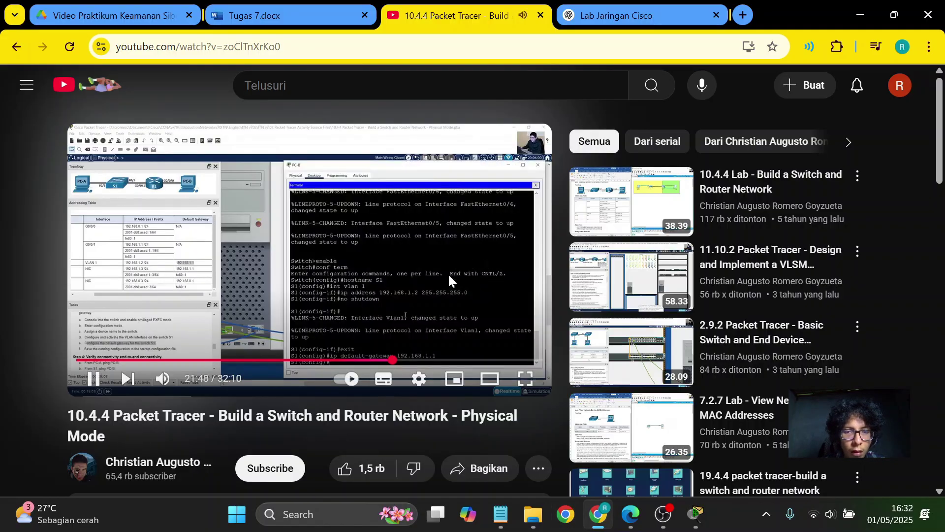
key(Right)
key(Left)
key(Right)
key(Right)
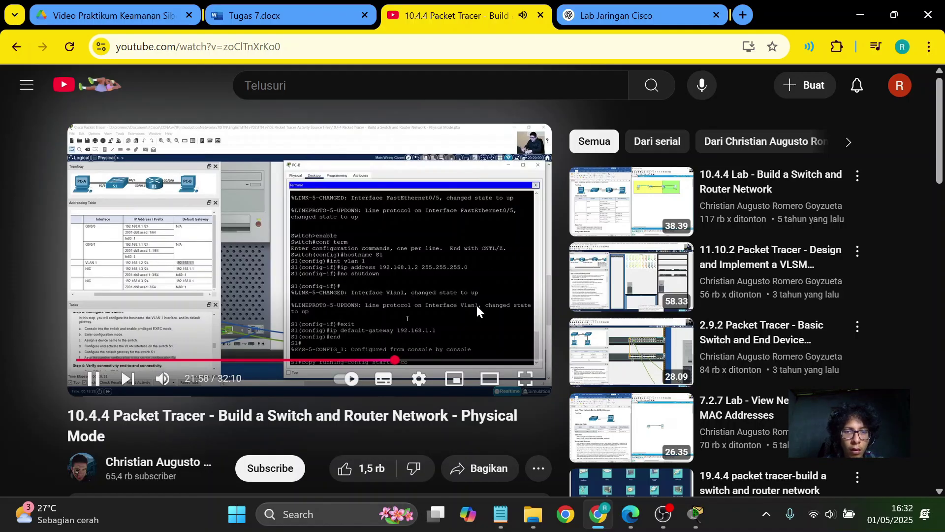
key(space)
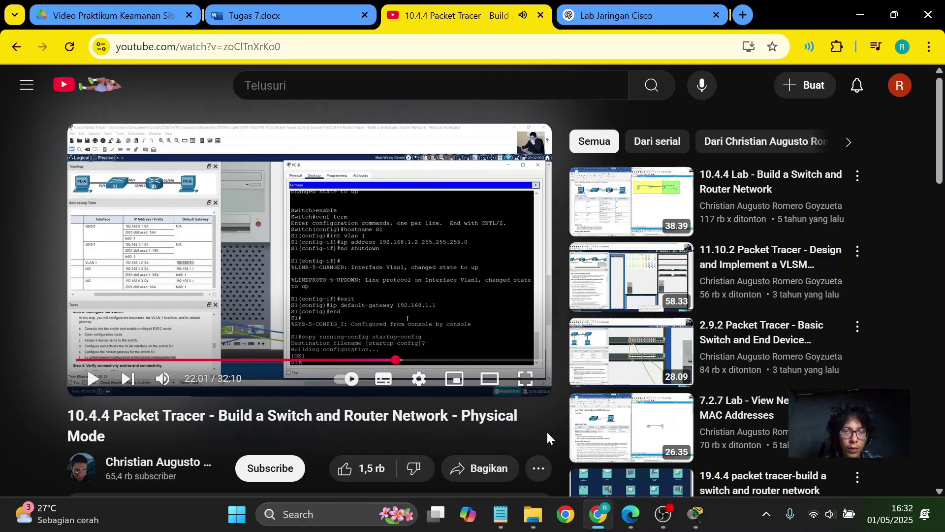
click(597, 526)
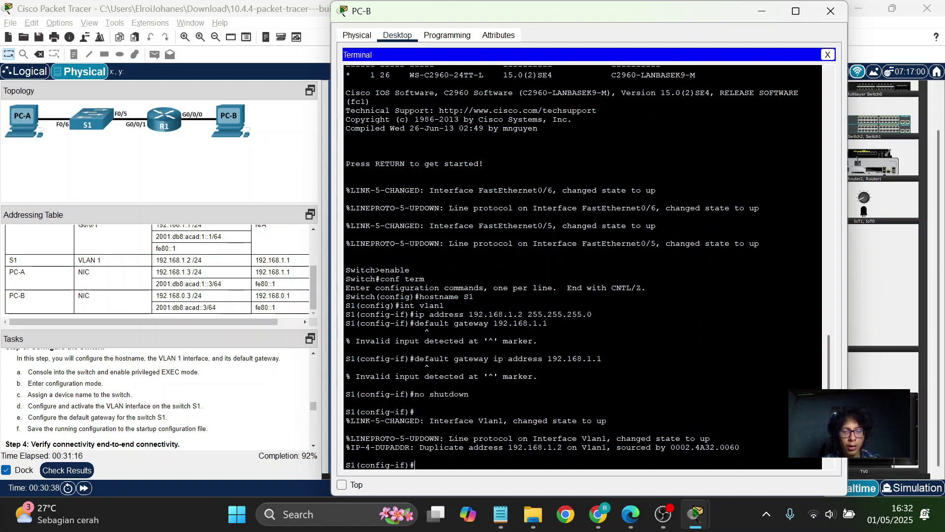
Exit interface mode and try 'ip default gatewat 192.168.1.1', which is rejected.
text(it)
key(Return)
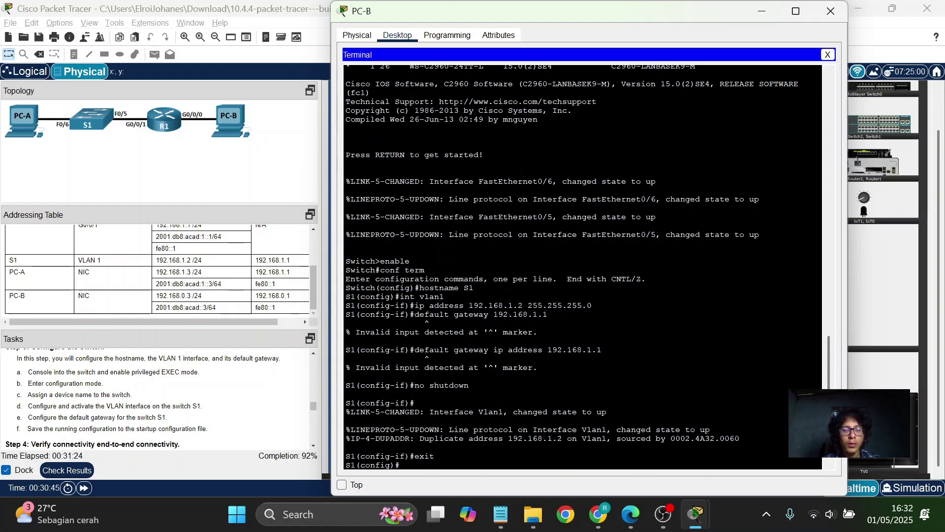
text(ip de)
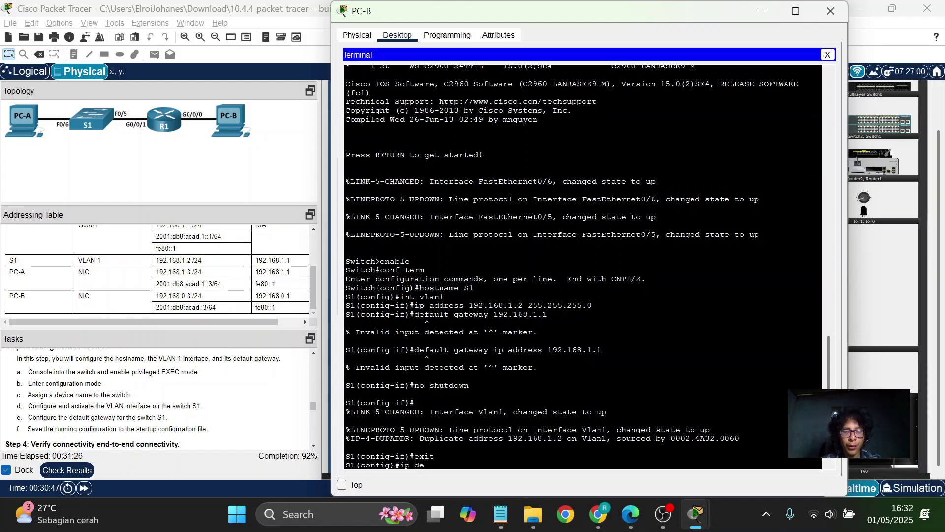
text(fault )
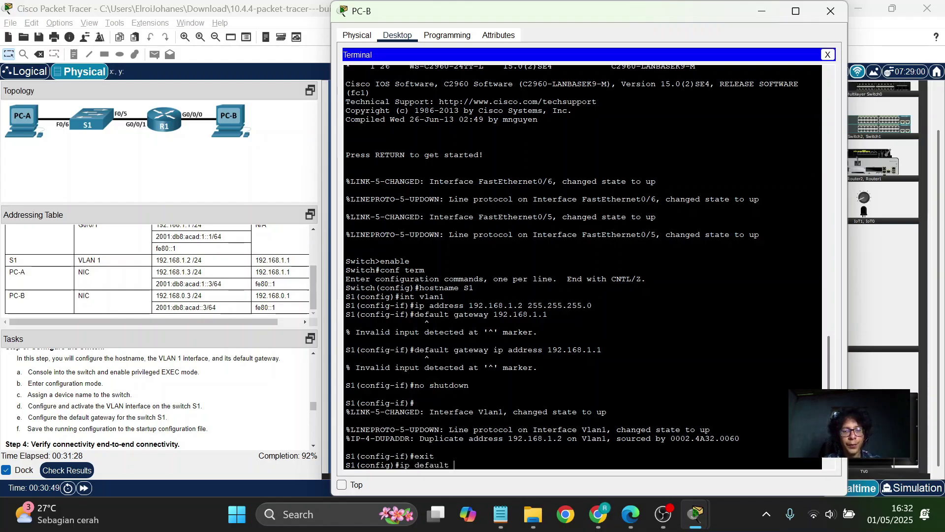
text(gatewat)
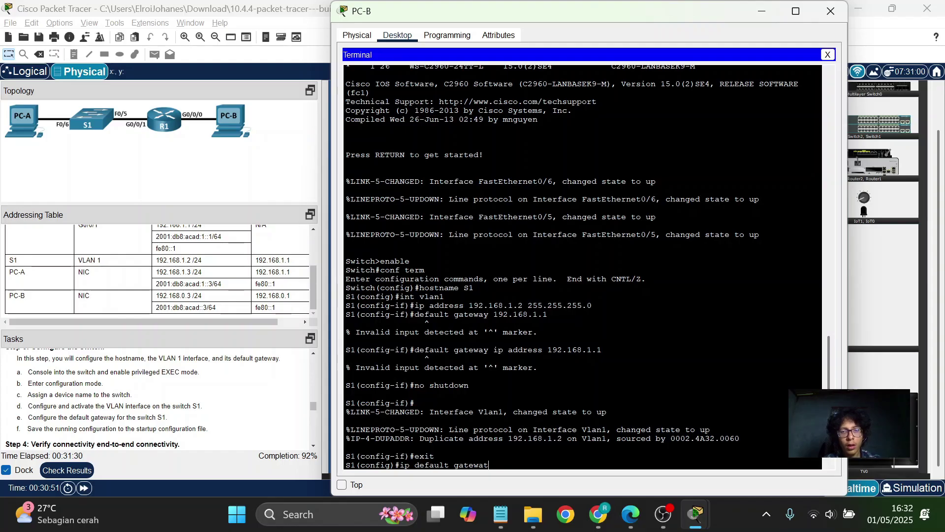
text( 1)
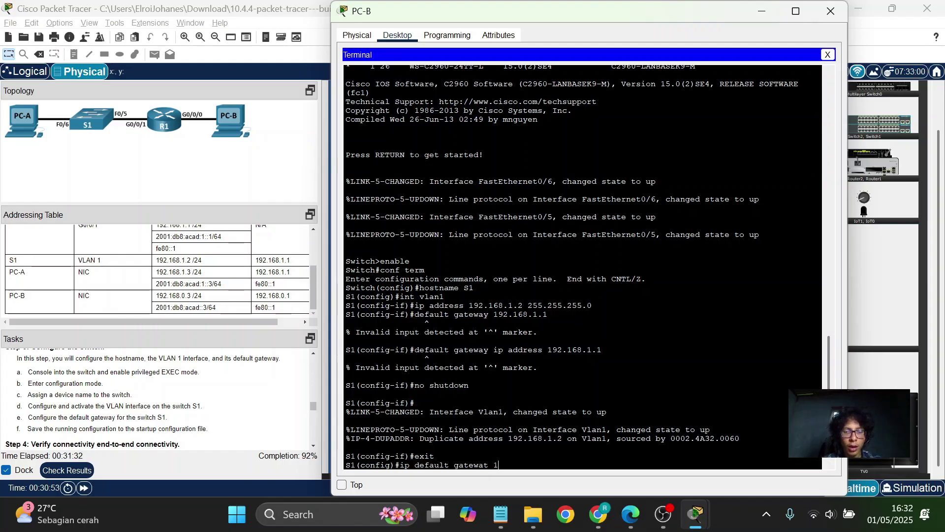
text(92.1)
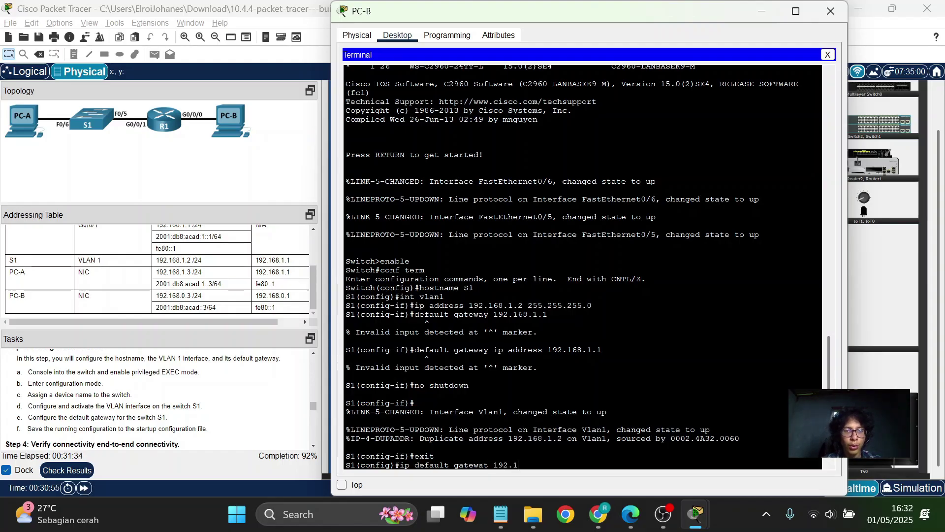
text(68.)
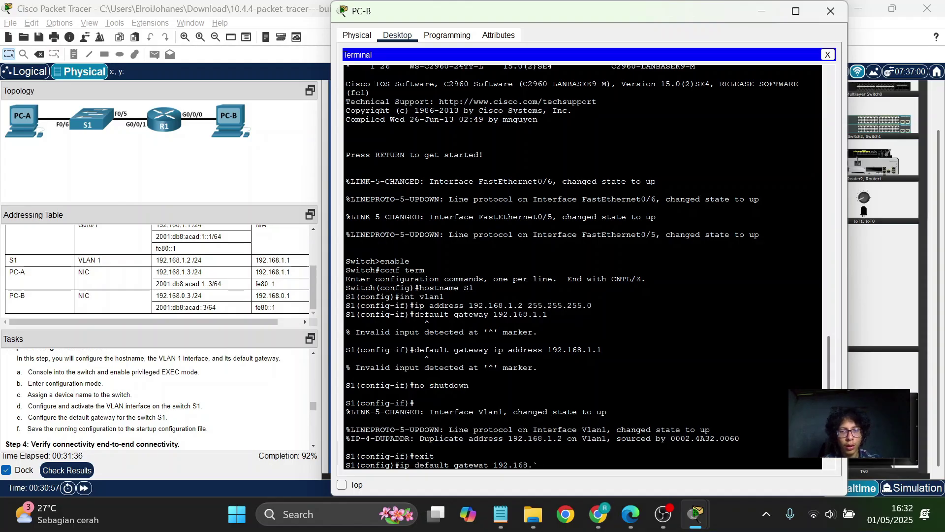
text(1.1)
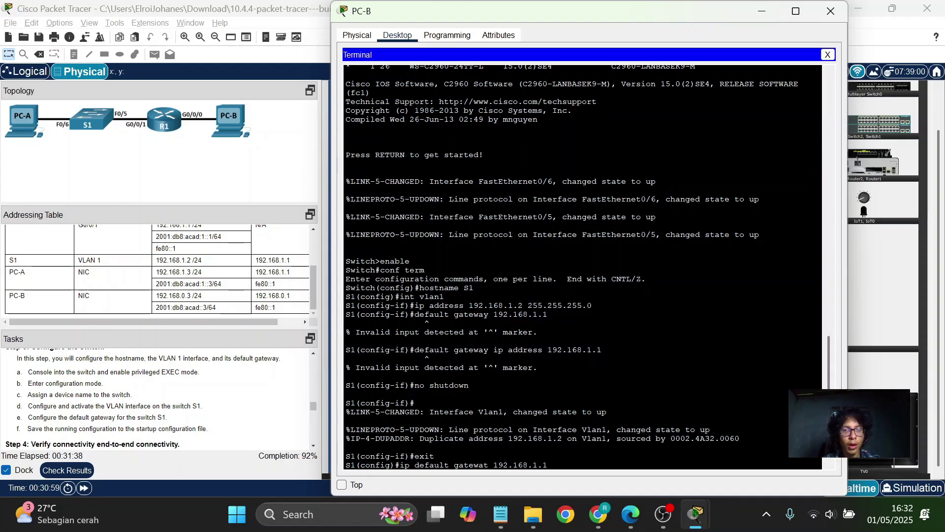
key(Return)
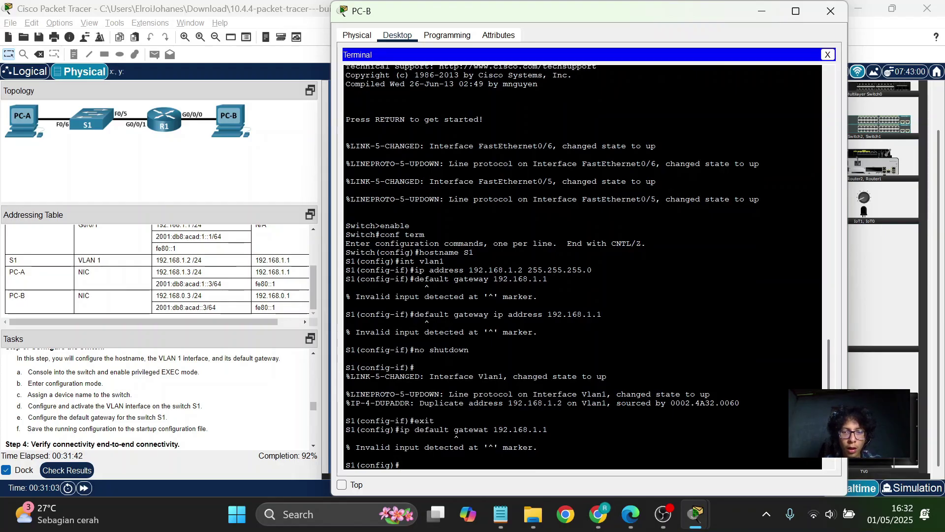
Recall the command, correct 'gatewat' to 'gateway', and rerun it, still getting invalid input.
key(Up)
key(Left)
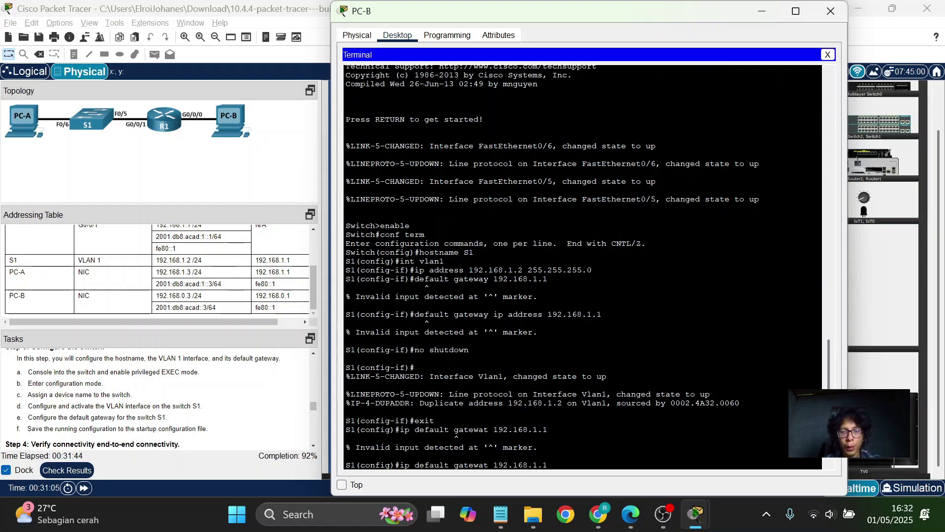
key(Left)
key(Left)
key(Left)
key(Left)
key(Left)
key(Left)
key(Left)
key(Left)
key(Left)
key(Left)
key(Left)
key(BackSpace)
text(y)
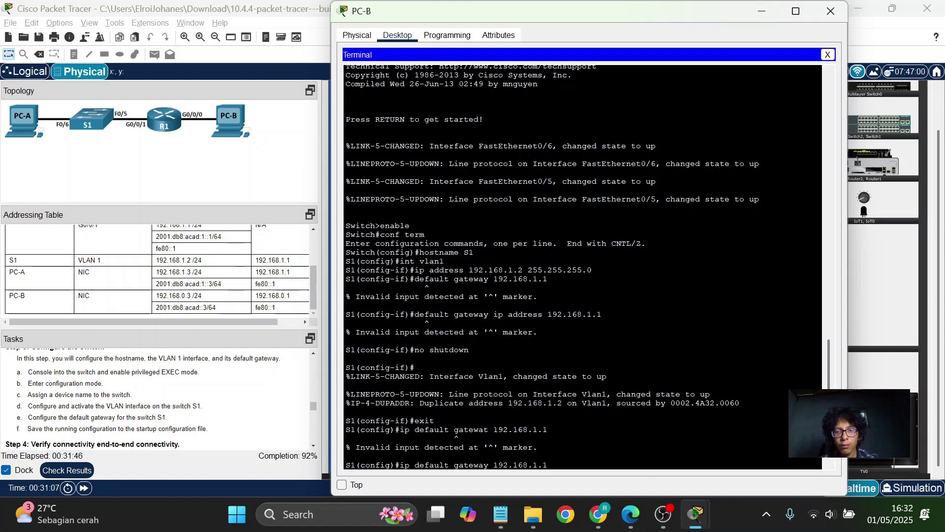
key(Return)
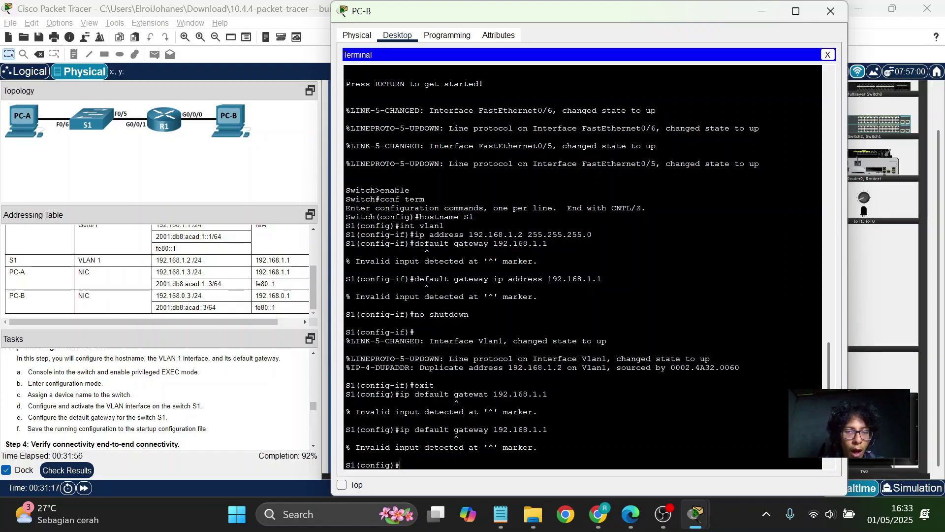
After checking the tutorial, run the corrected 'ip default-gateway 192.168.1.1' on S1.
click(599, 513)
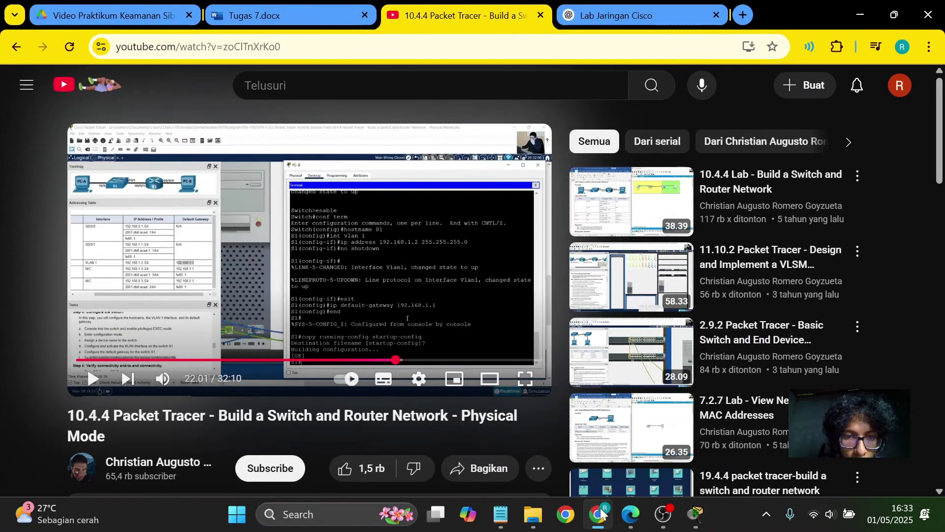
click(600, 513)
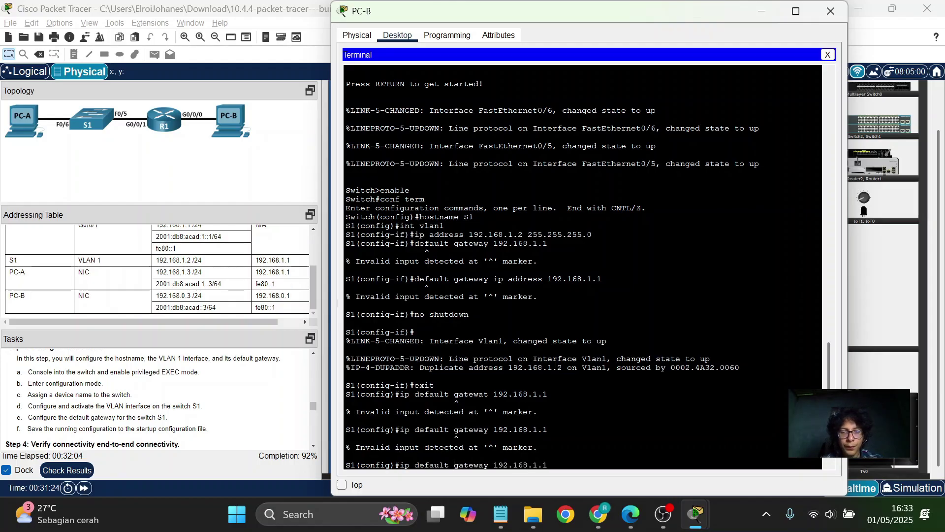
key(BackSpace)
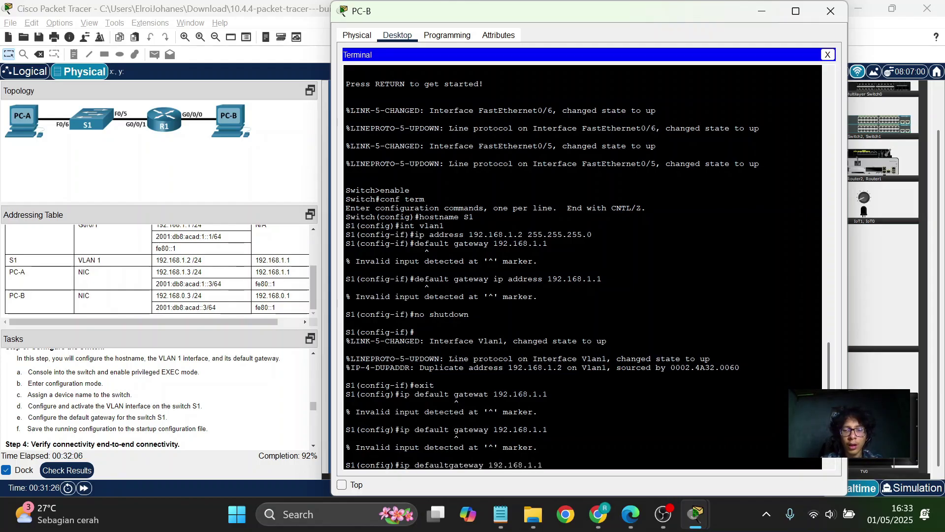
text(-)
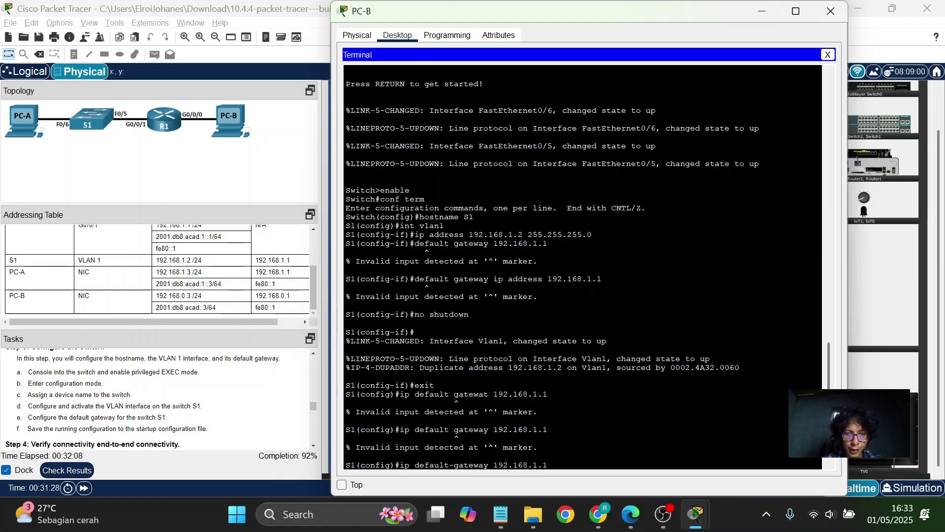
key(Return)
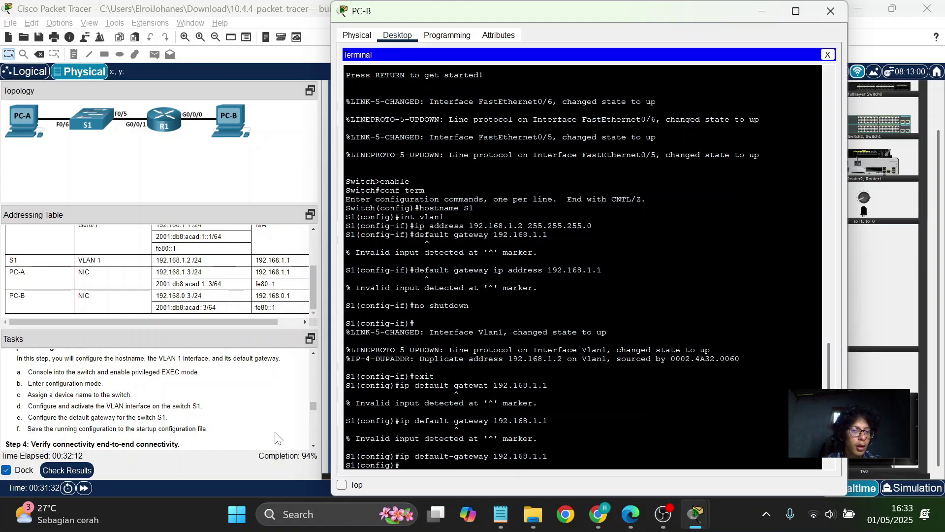
Leave configuration mode and copy S1's running-config to startup-config.
scroll(276, 436, down, 1)
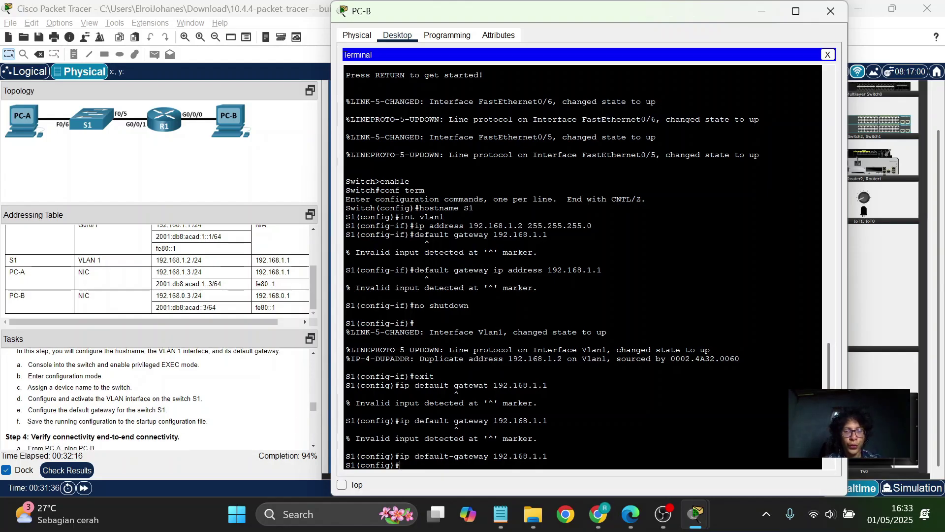
text(end)
key(Return)
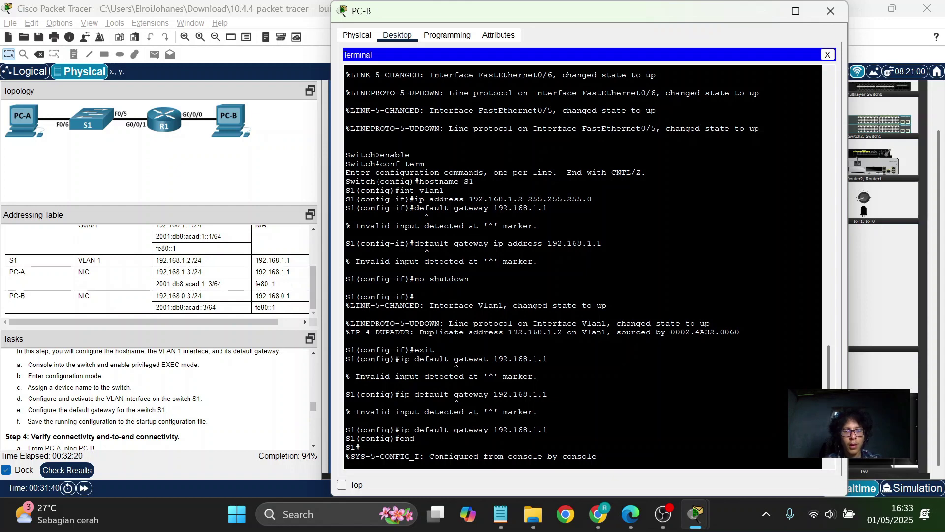
key(Return)
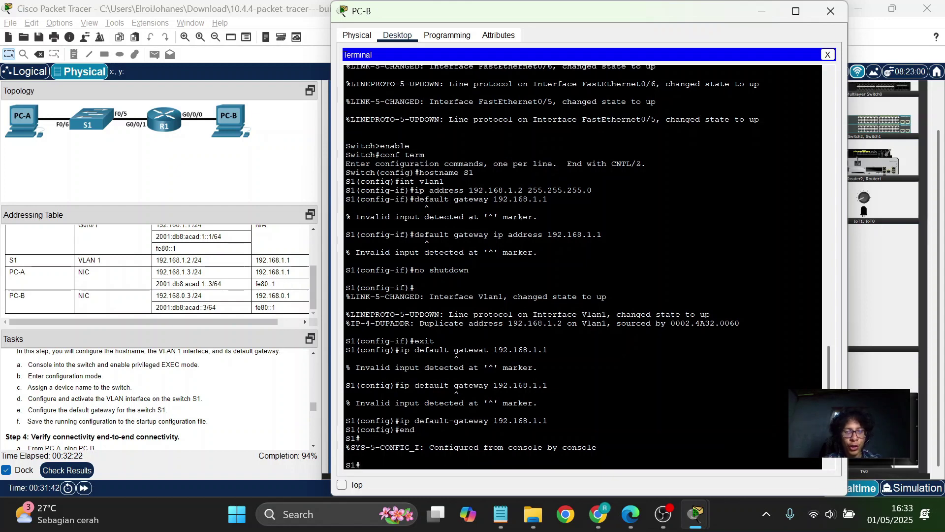
text(copy )
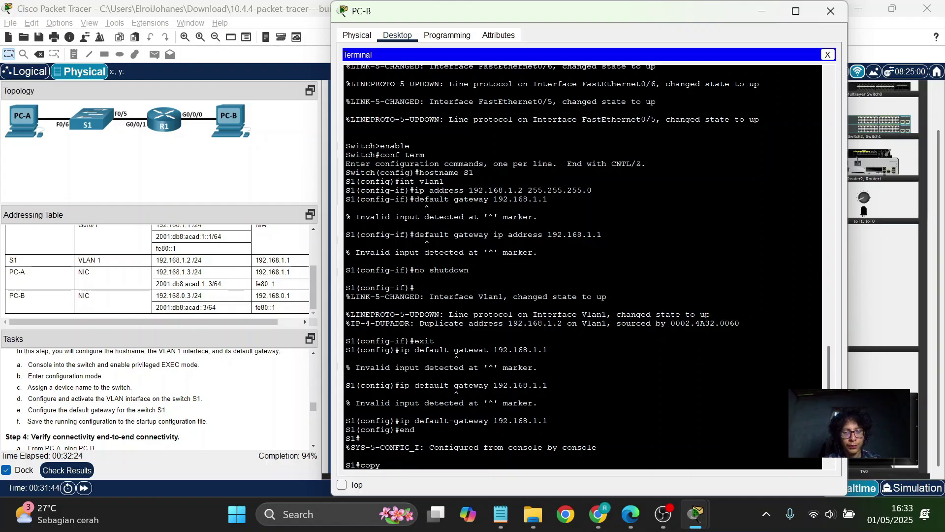
text(runn)
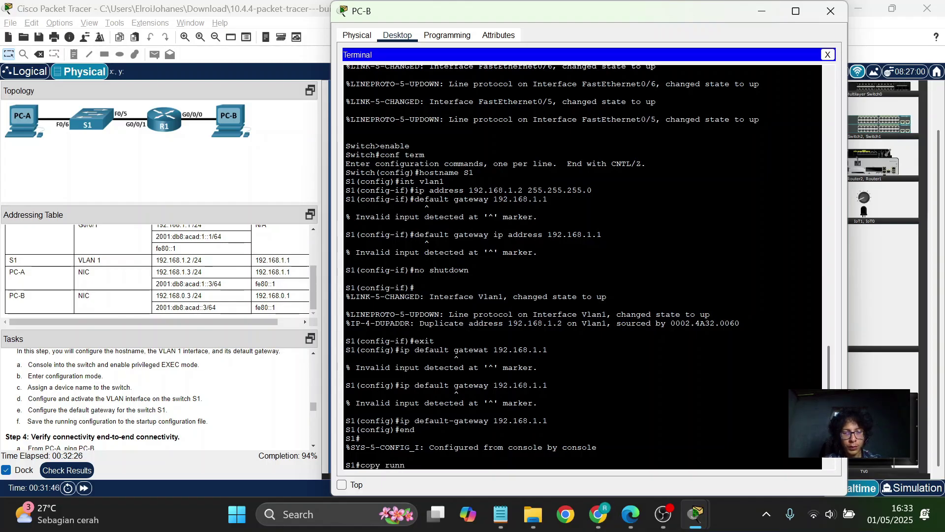
text(ing)
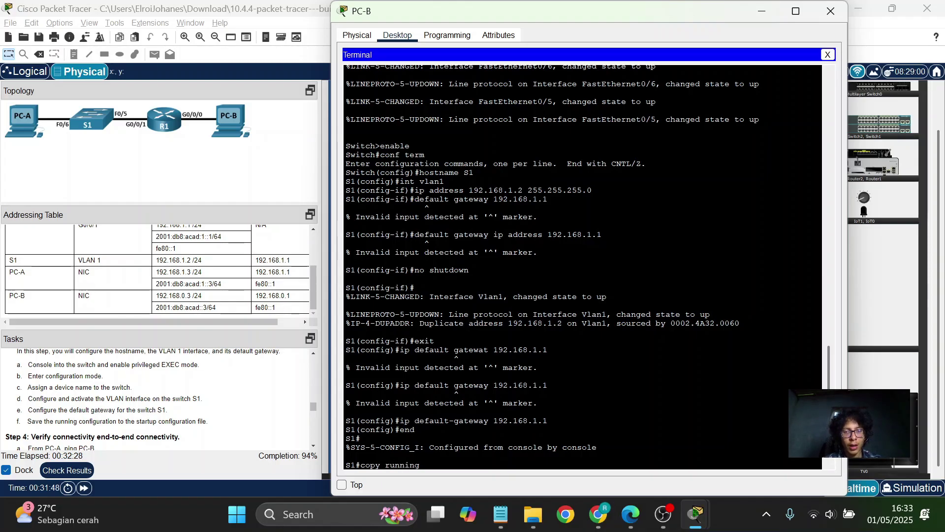
text(-con)
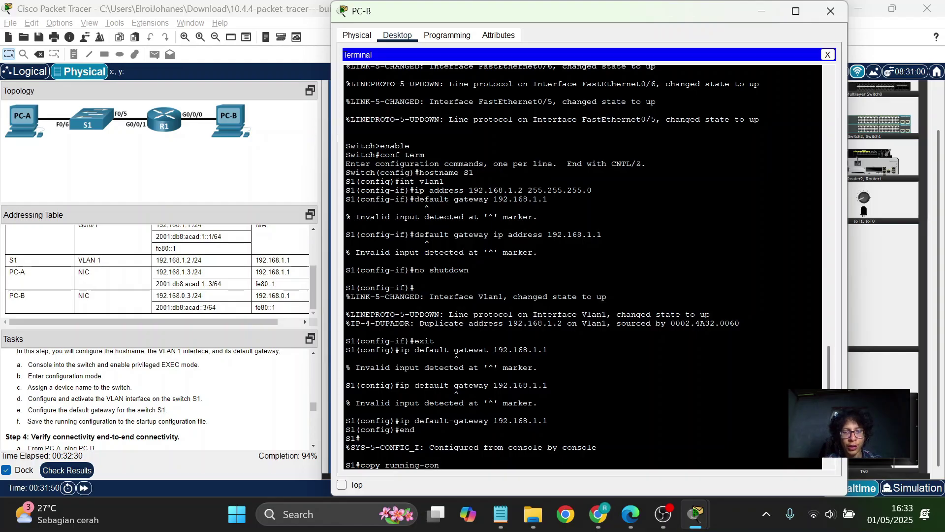
text(o)
text(fig st)
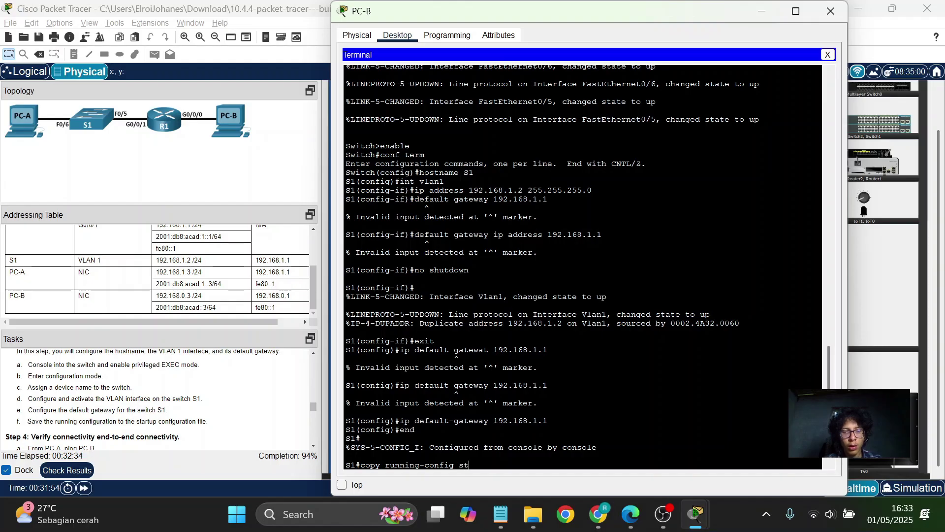
text(artup)
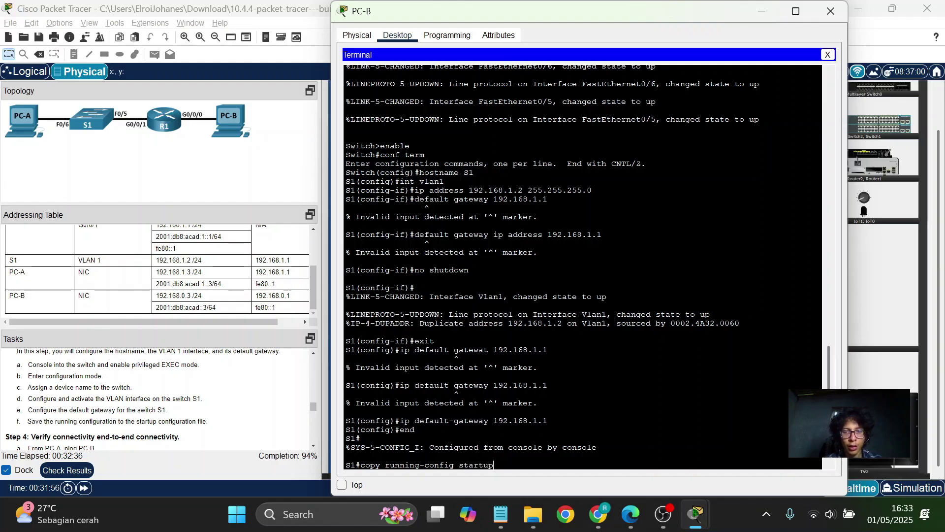
text(-config)
key(Return)
key(Return)
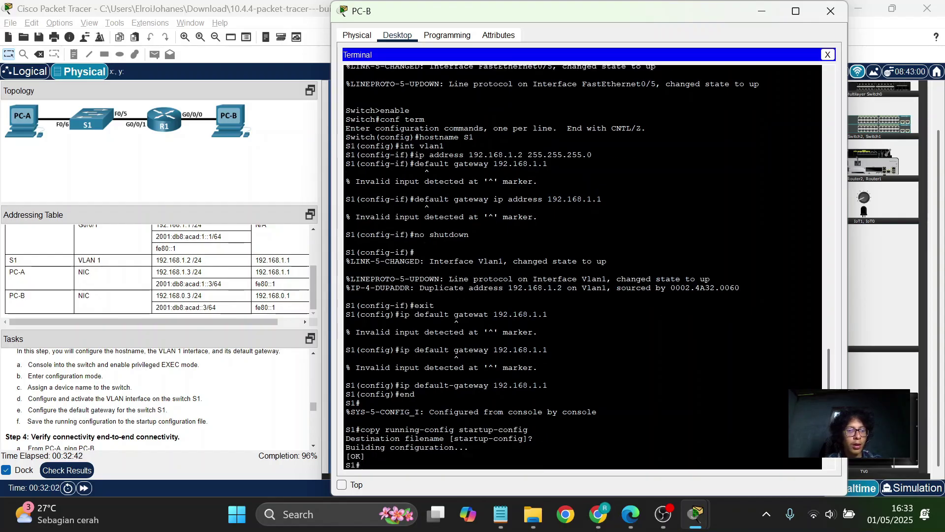
Ping PC-B at 192.168.0.3 from the console.
scroll(157, 398, down, 3)
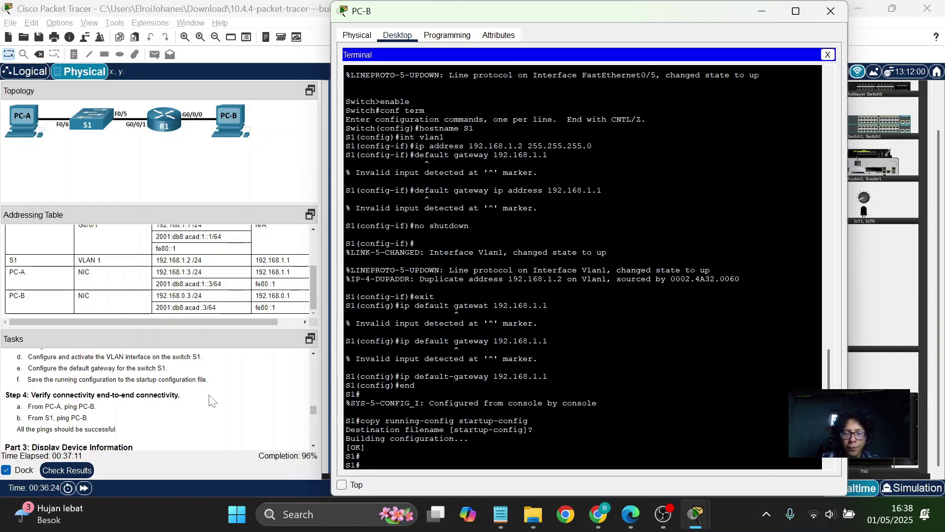
text(ping 192)
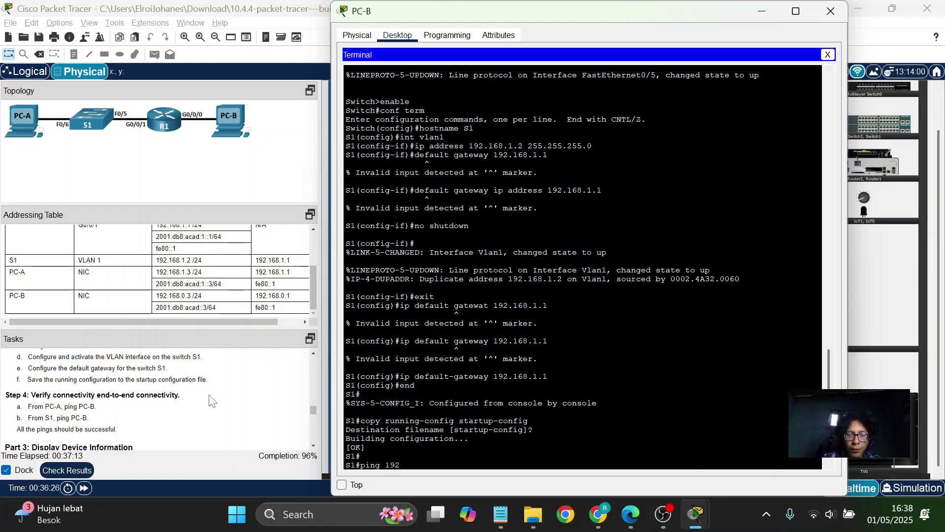
text(.168)
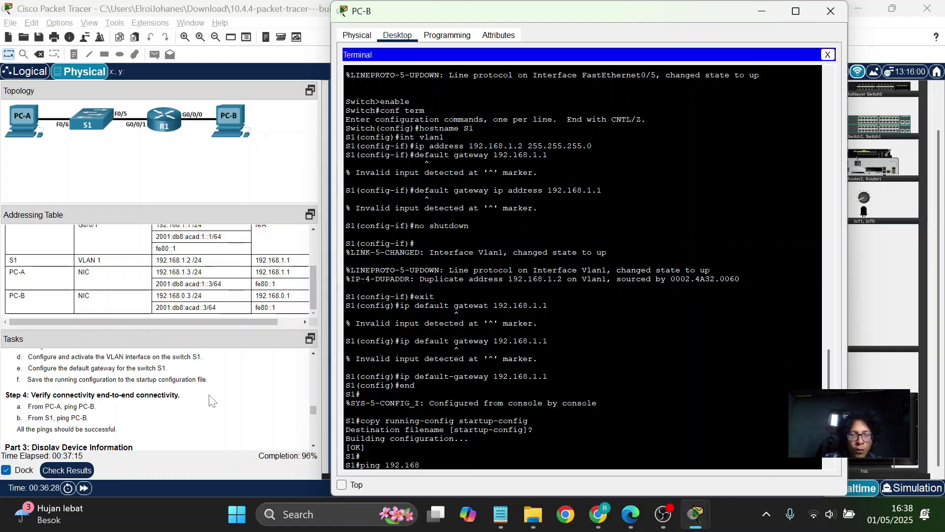
text(.)
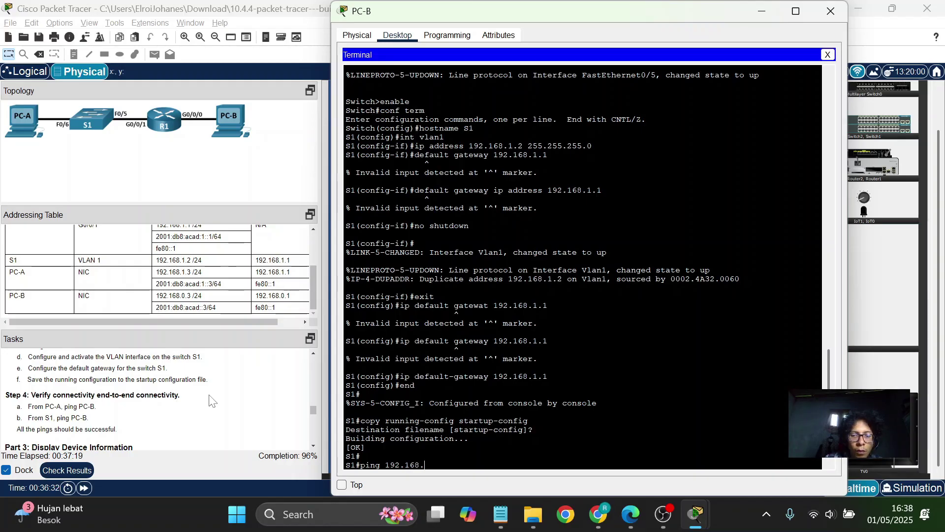
text(0.3)
key(Return)
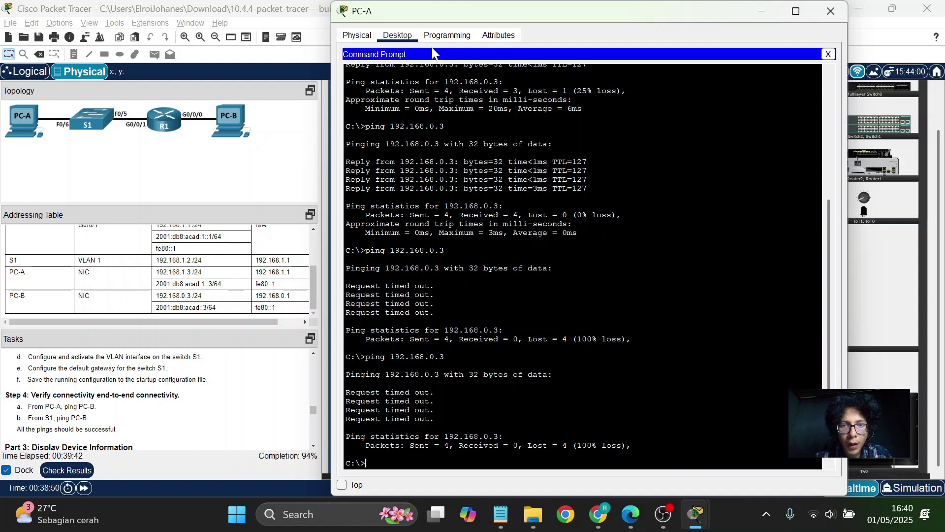
Close PC-A's Command Prompt to return to its desktop applications.
click(829, 54)
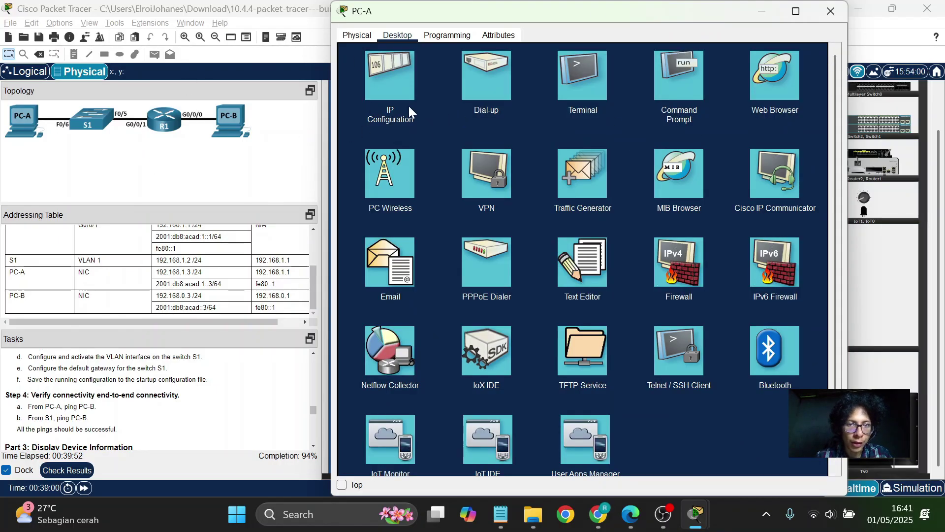
Give PC-A the IPv4 address 192.168.1.3 with subnet mask 255.255.255.0.
click(395, 90)
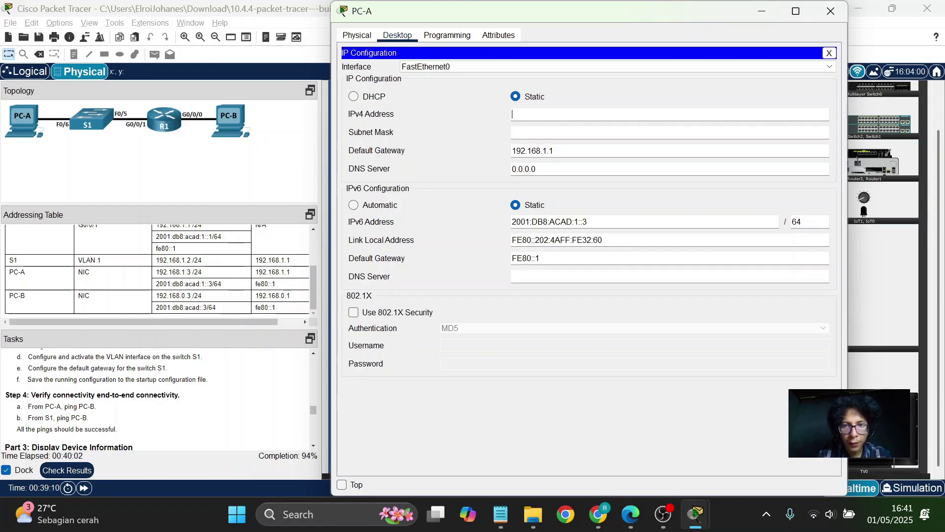
text(1)
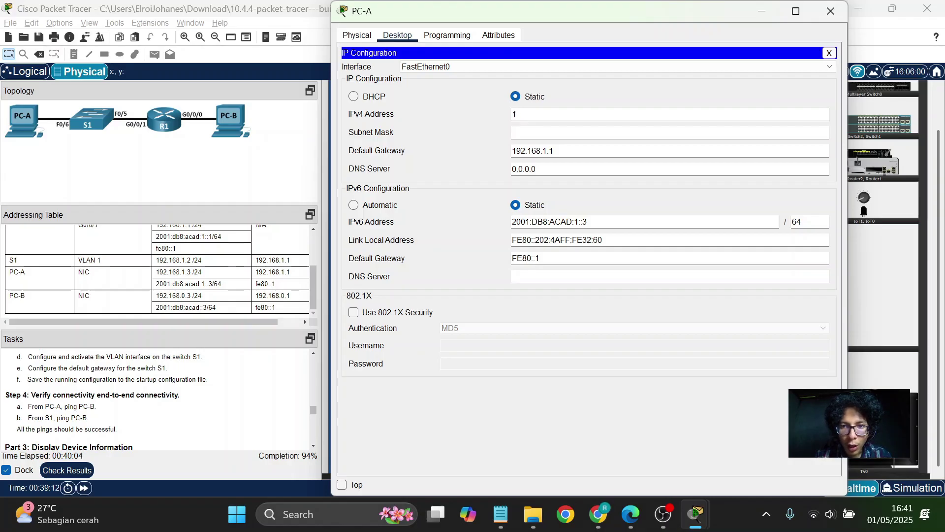
text(92.168)
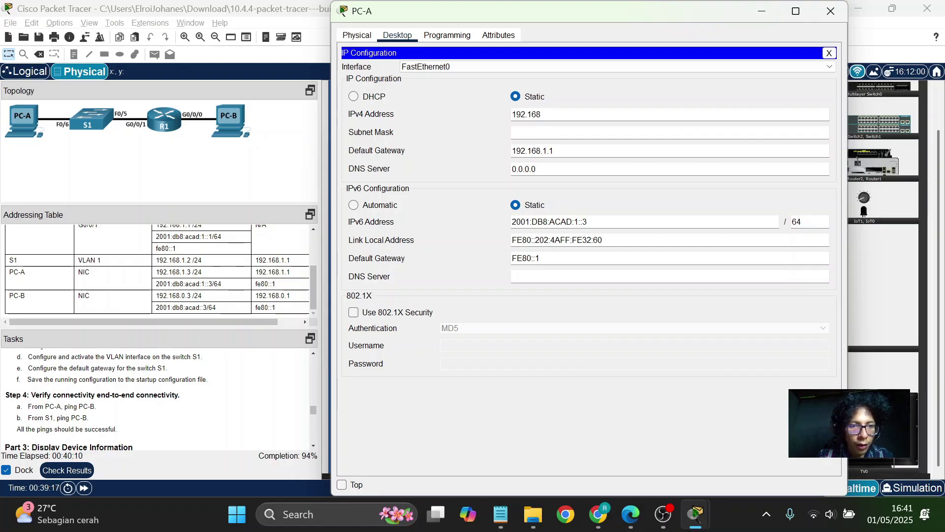
text(.1)
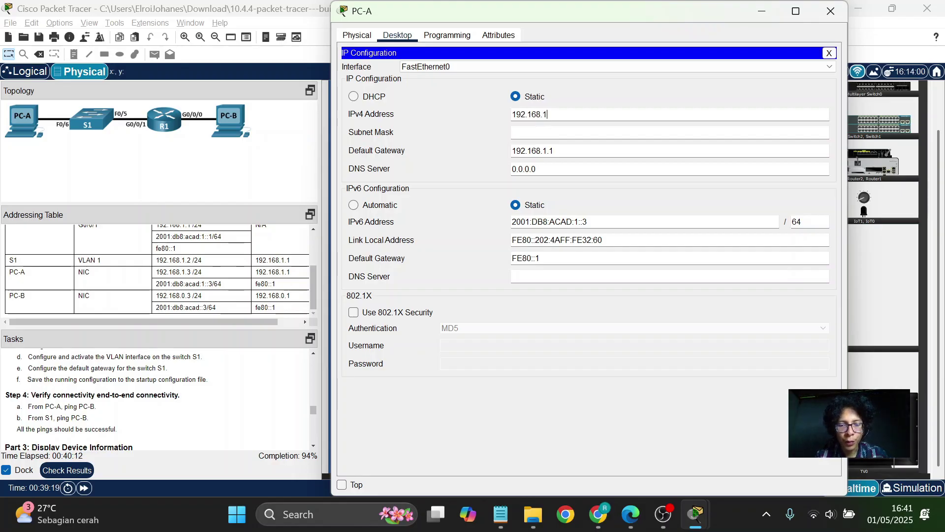
text(.)
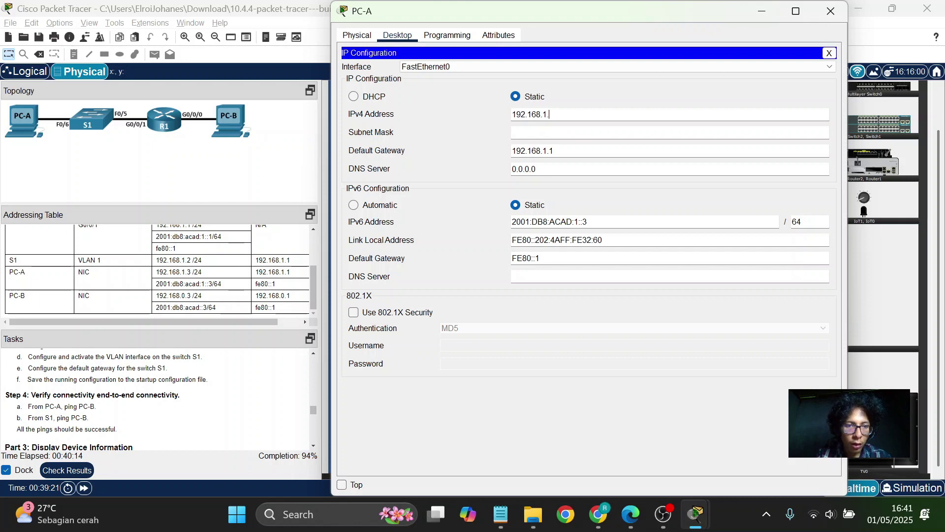
text(3)
click(538, 132)
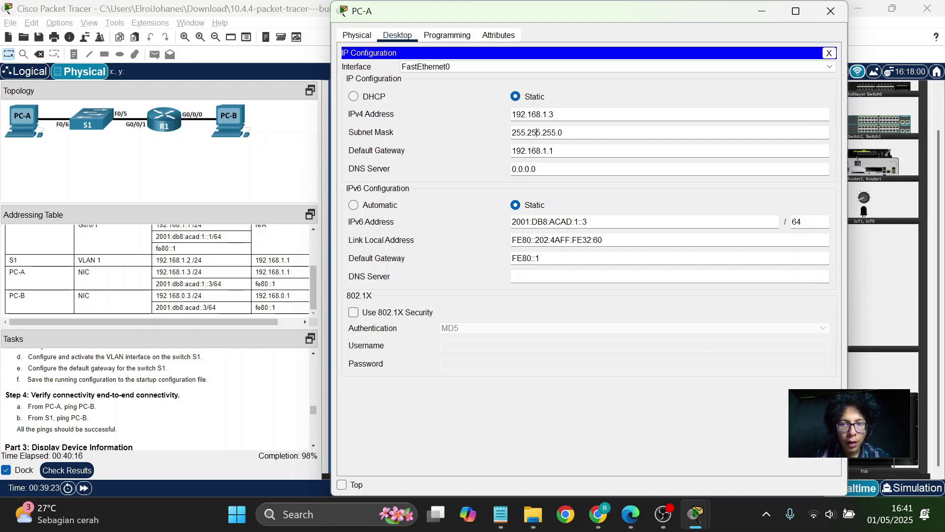
key(Tab)
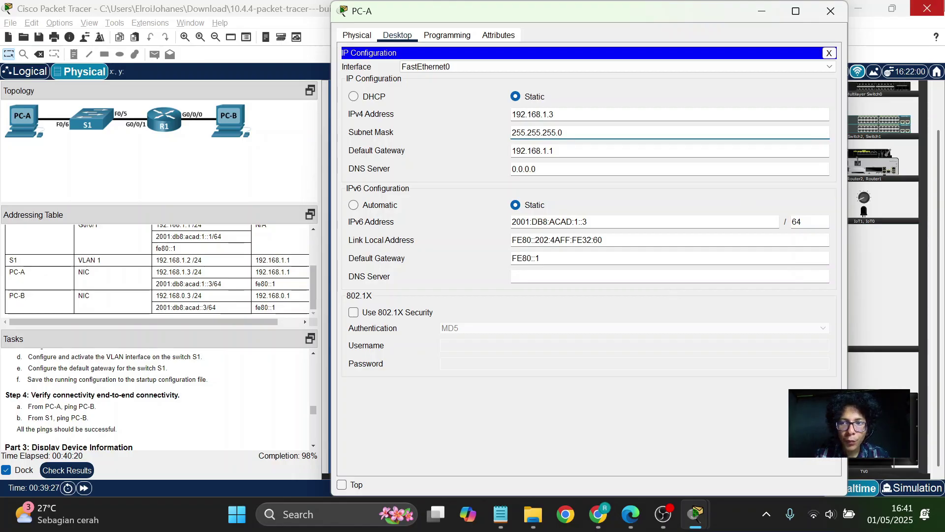
click(829, 53)
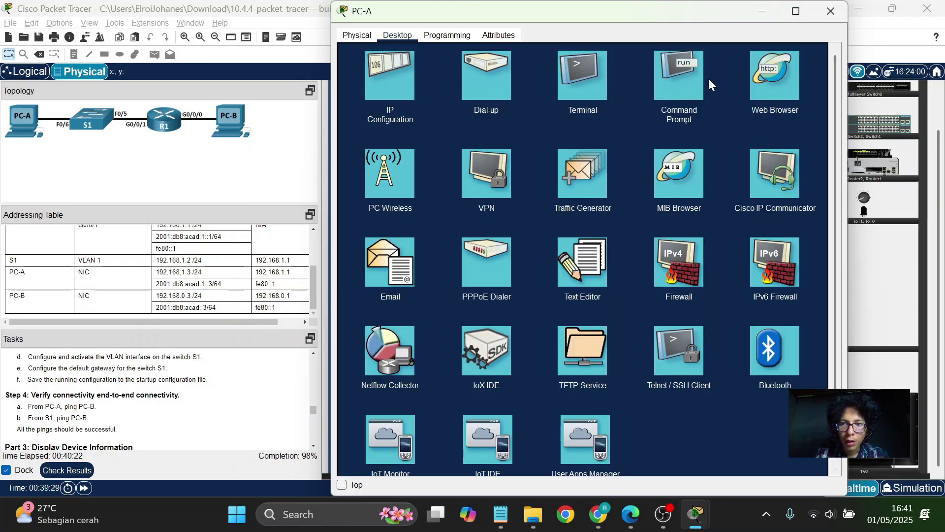
Rerun ping 192.168.0.3 from PC-A's Command Prompt, now getting 4/4 replies.
click(687, 74)
key(Up)
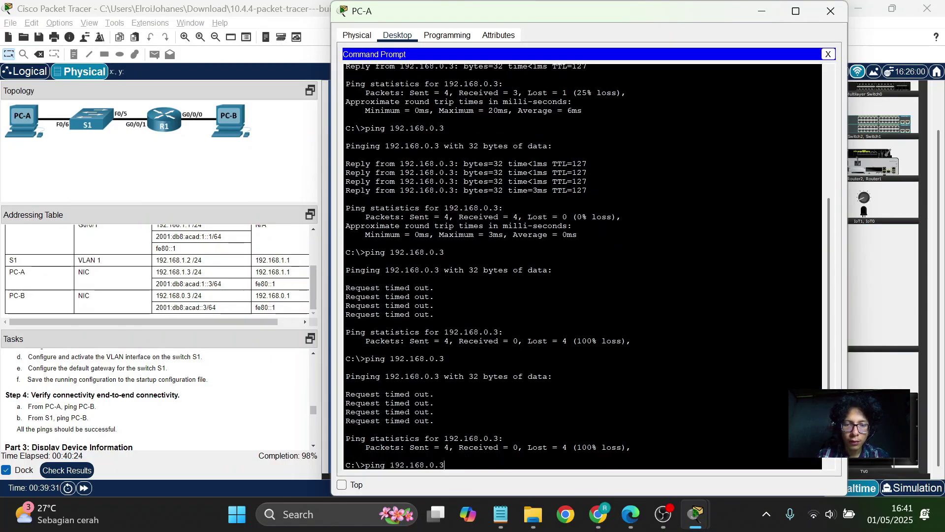
key(Return)
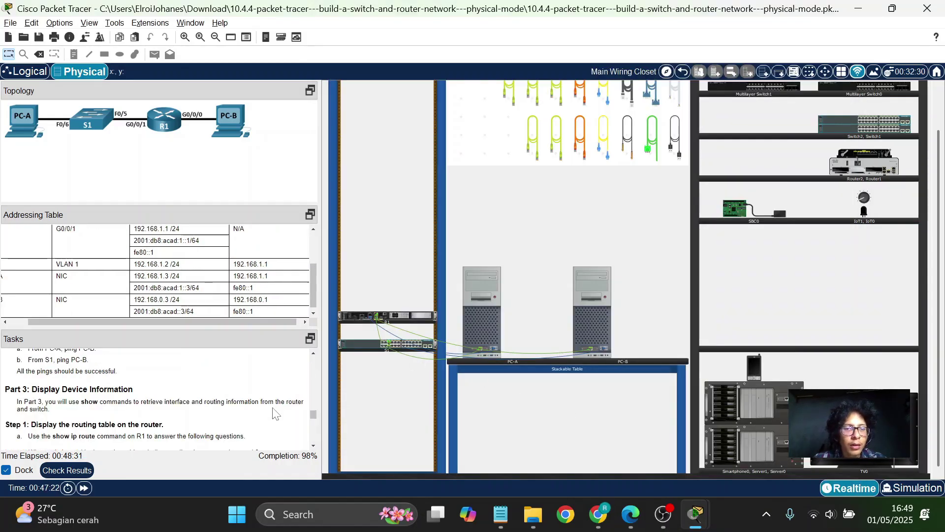
Open the PC-A tower's device window from the rack view.
scroll(276, 413, down, 1)
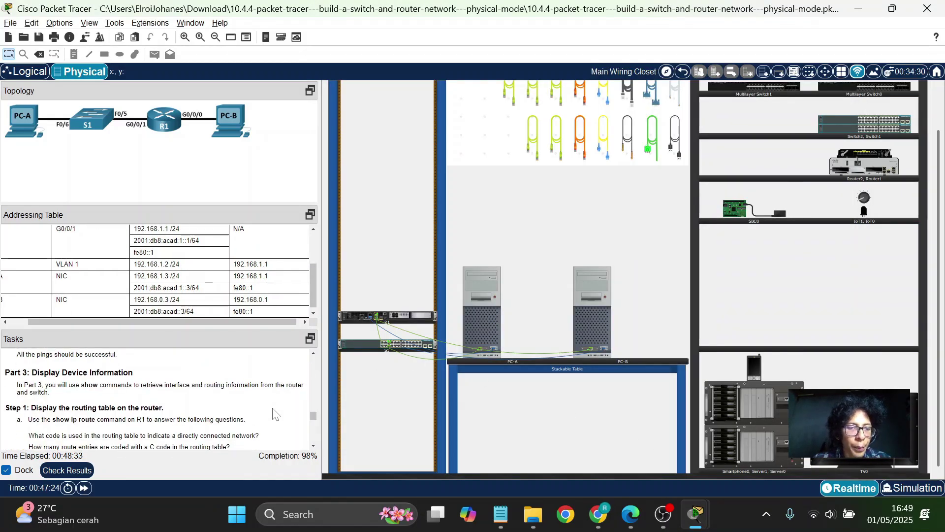
scroll(276, 414, down, 1)
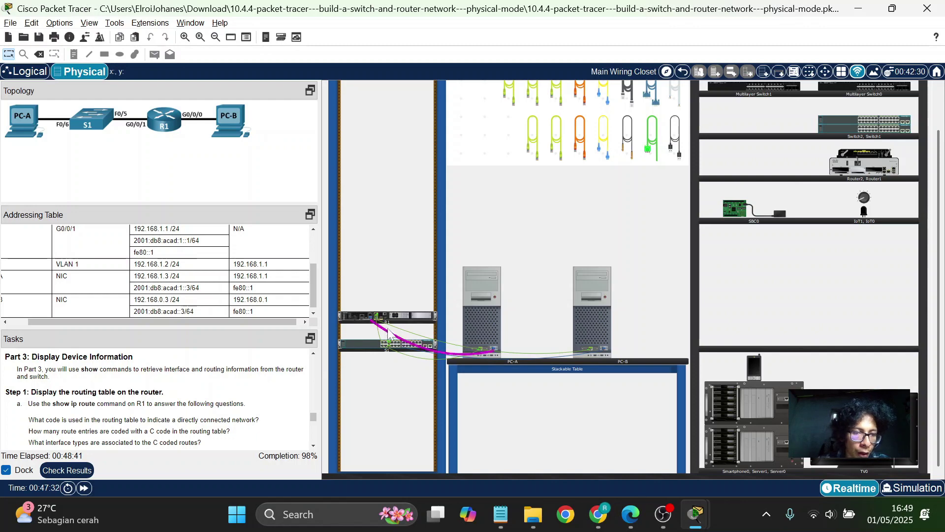
mouse_move(406, 333)
mouse_move(490, 300)
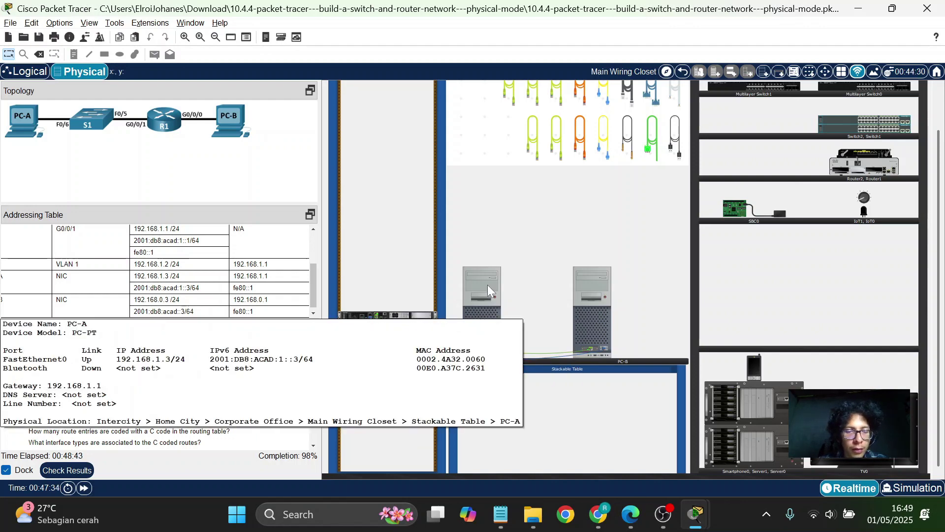
click(487, 282)
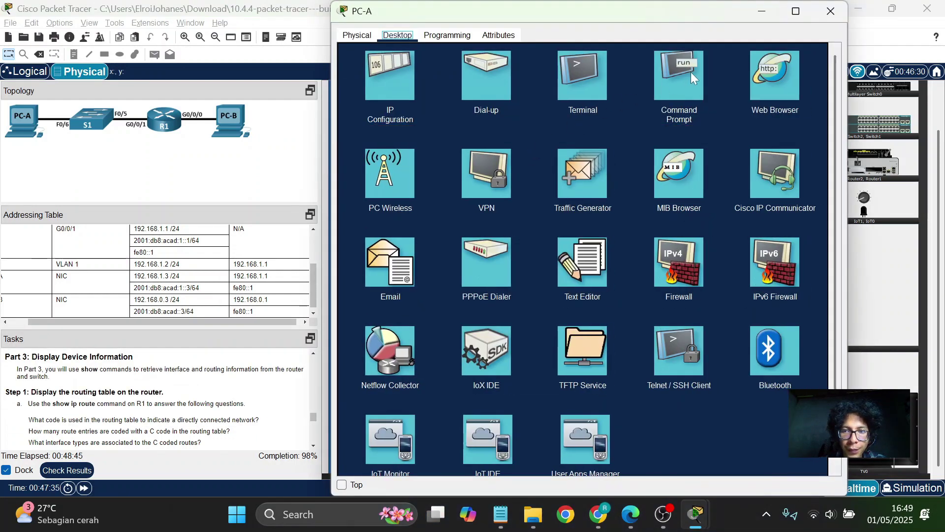
Connect PC-A's Terminal at 9600/8/None/1/None to R1 and log in with the console password.
click(596, 79)
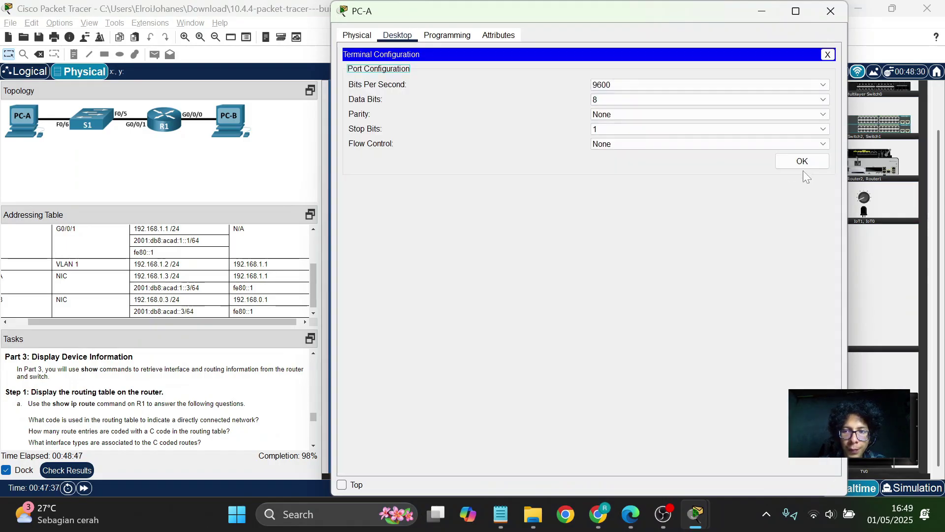
click(793, 160)
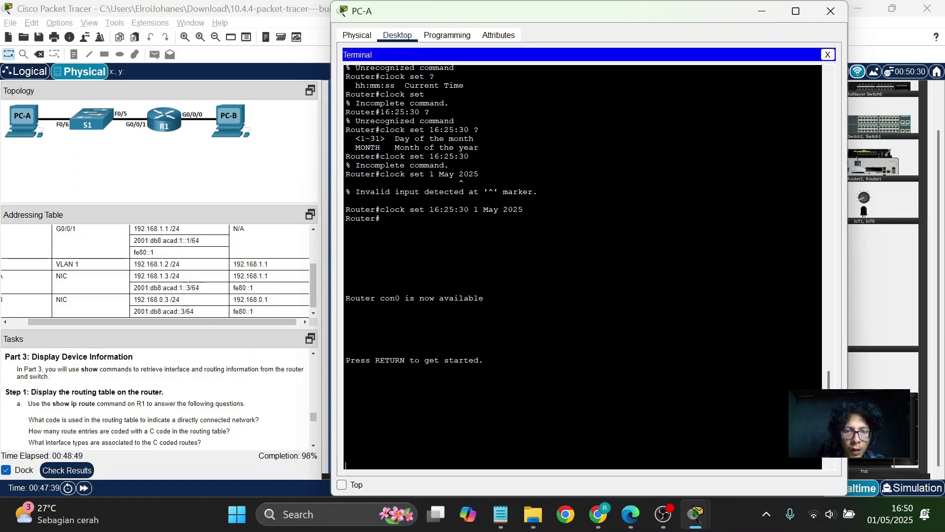
key(Return)
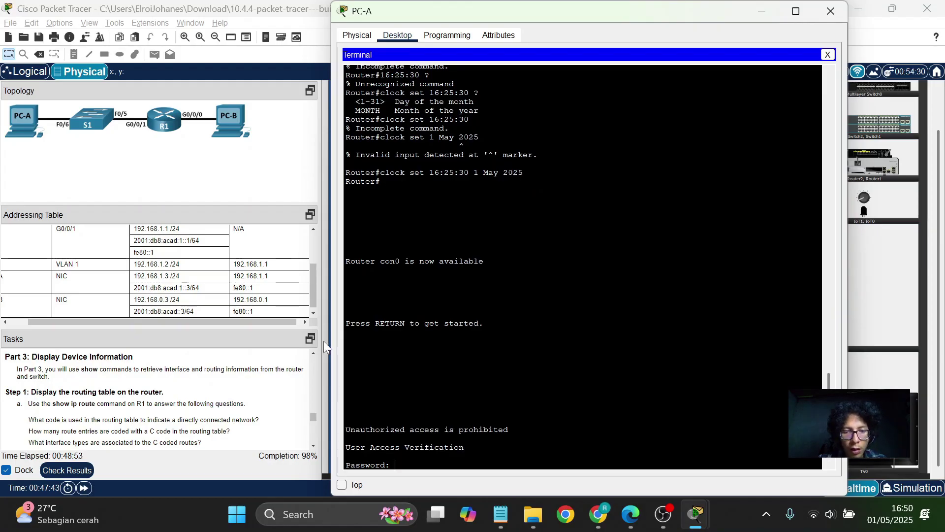
key(Return)
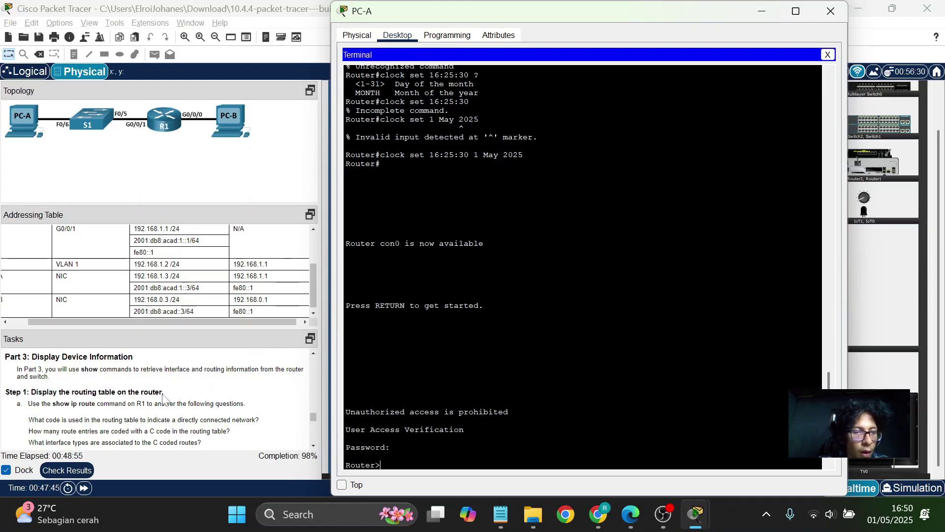
scroll(162, 397, down, 1)
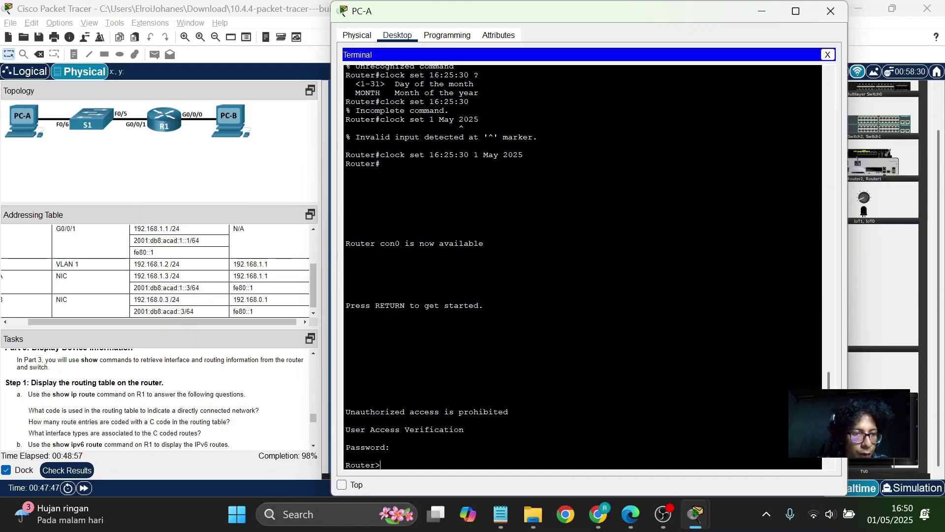
scroll(157, 398, down, 1)
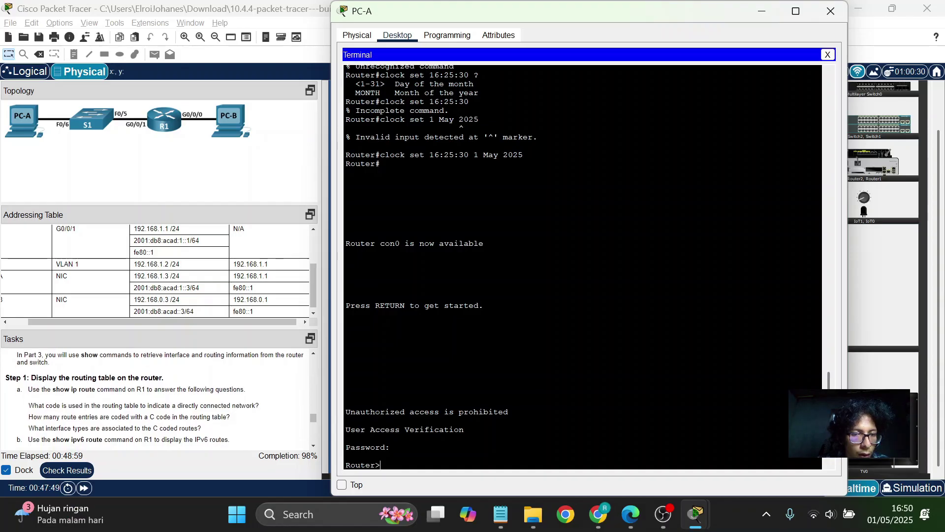
scroll(582, 265, up, 2)
scroll(582, 266, up, 10)
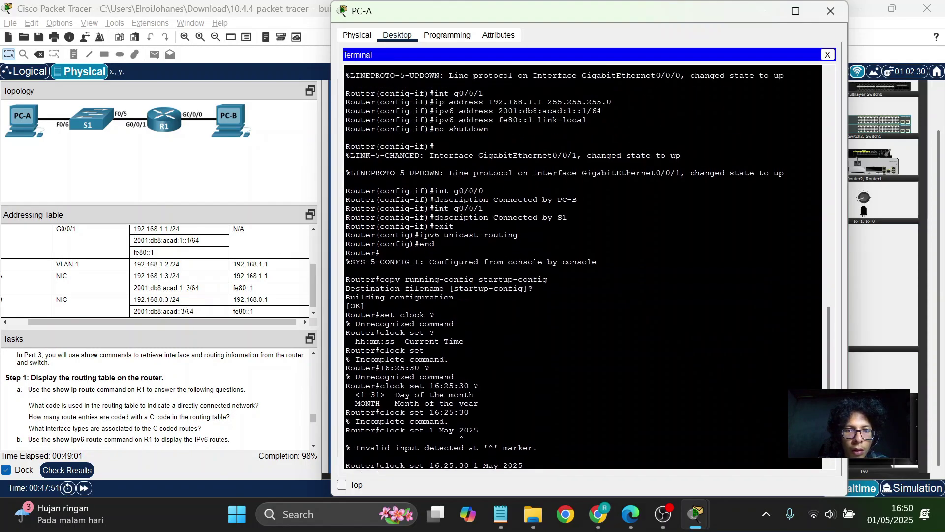
scroll(583, 266, down, 2)
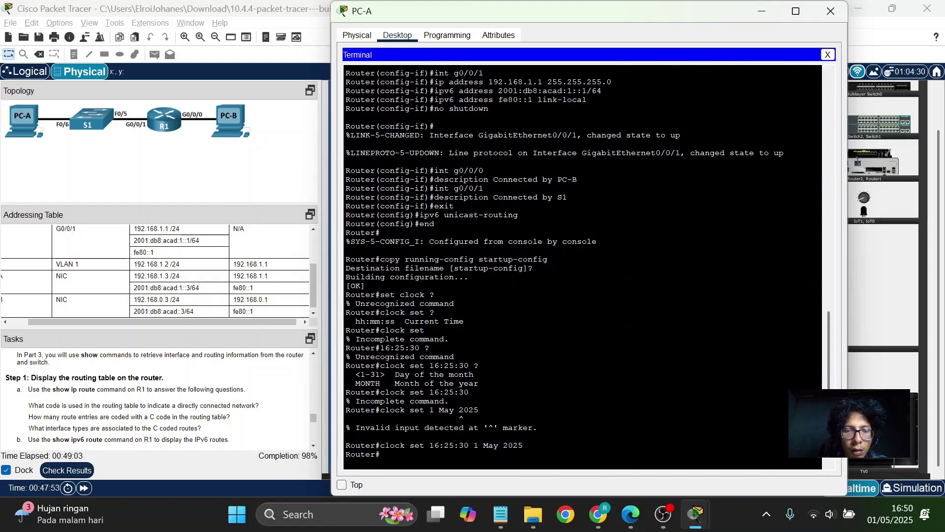
scroll(582, 266, down, 2)
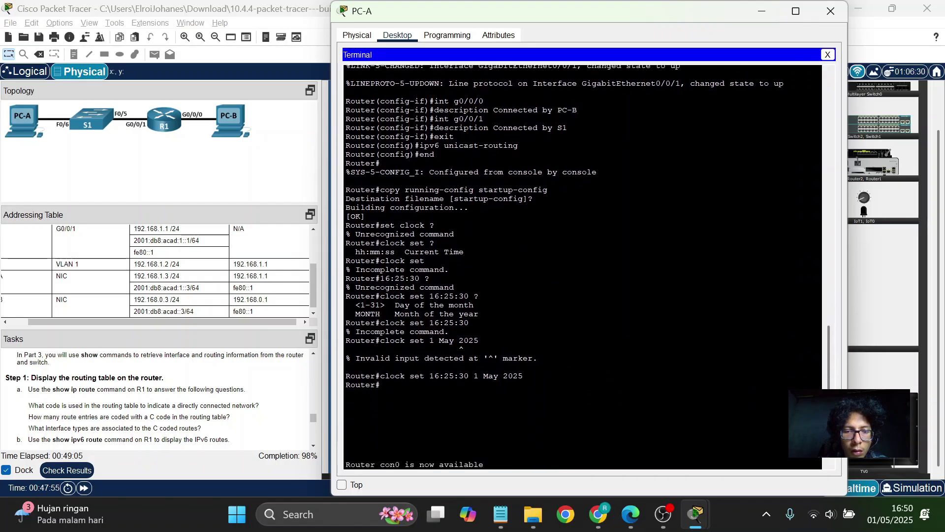
scroll(582, 266, up, 6)
scroll(583, 266, up, 12)
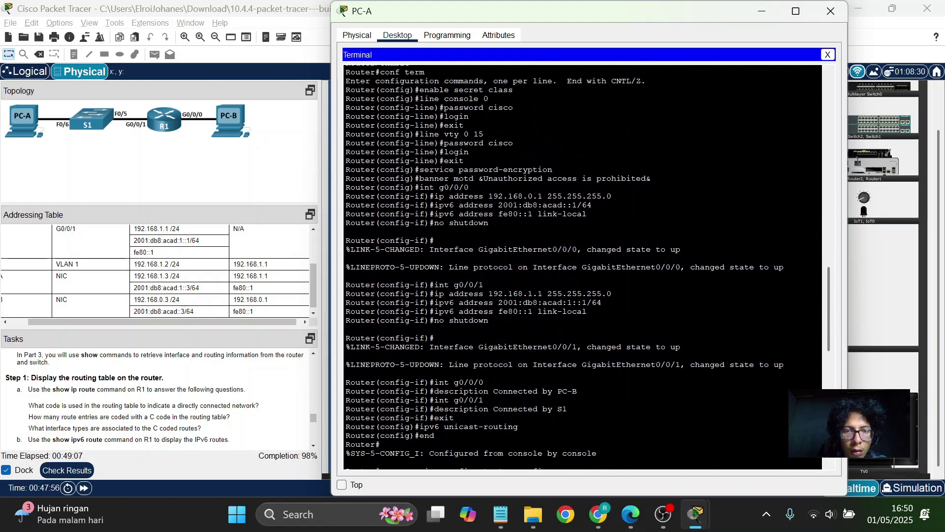
scroll(582, 266, down, 20)
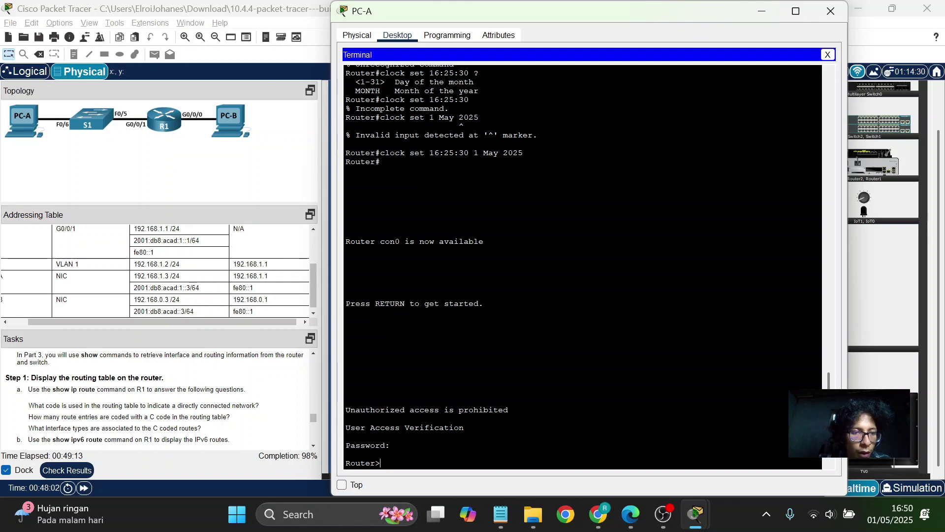
Run show ip route to review R1's connected 192.168.0.0/24 and 192.168.1.0/24 routes.
text(show ip route)
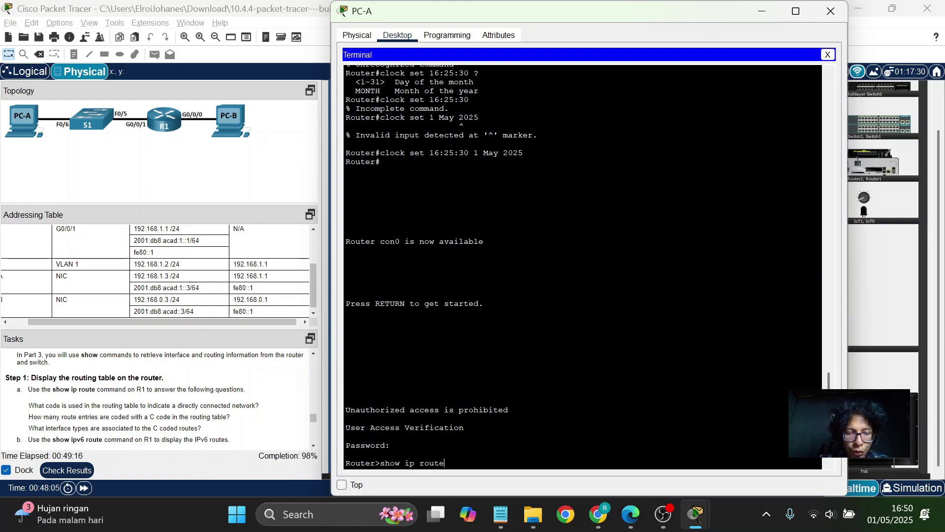
key(Return)
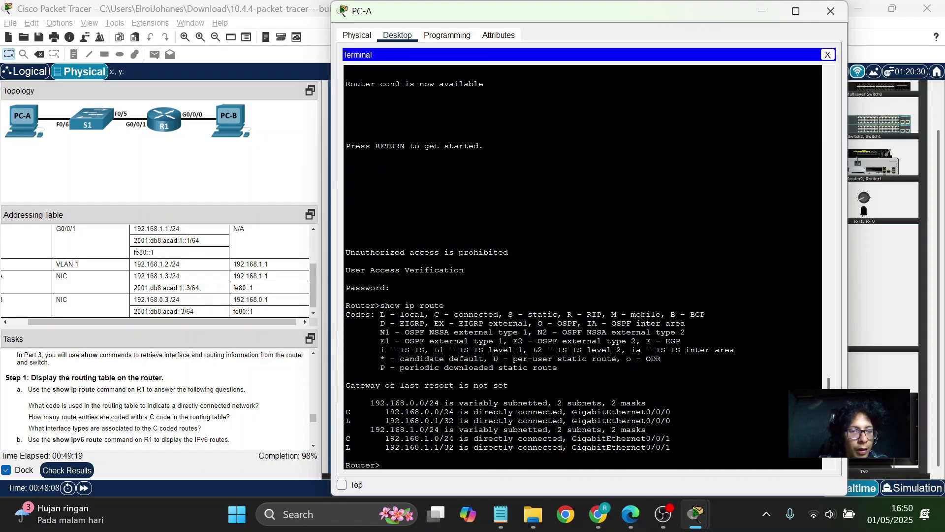
scroll(158, 399, down, 1)
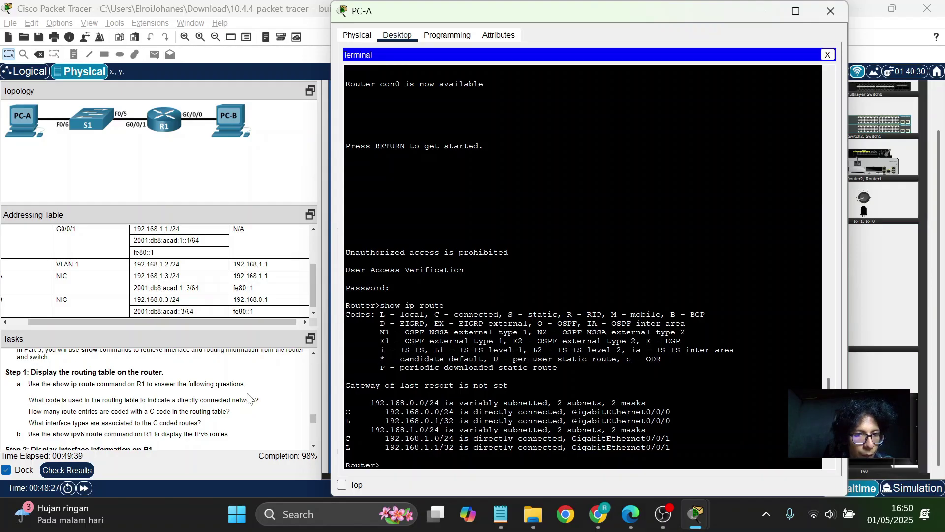
scroll(158, 398, down, 1)
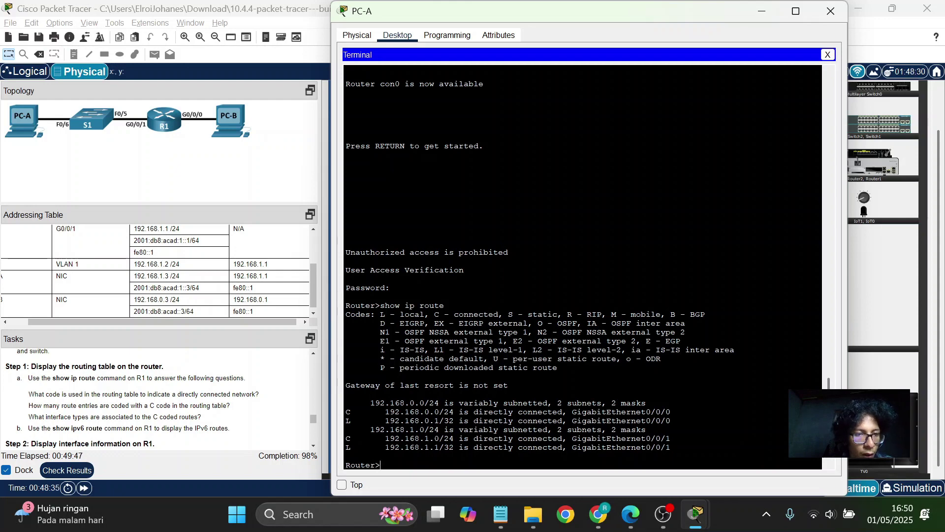
scroll(271, 401, down, 1)
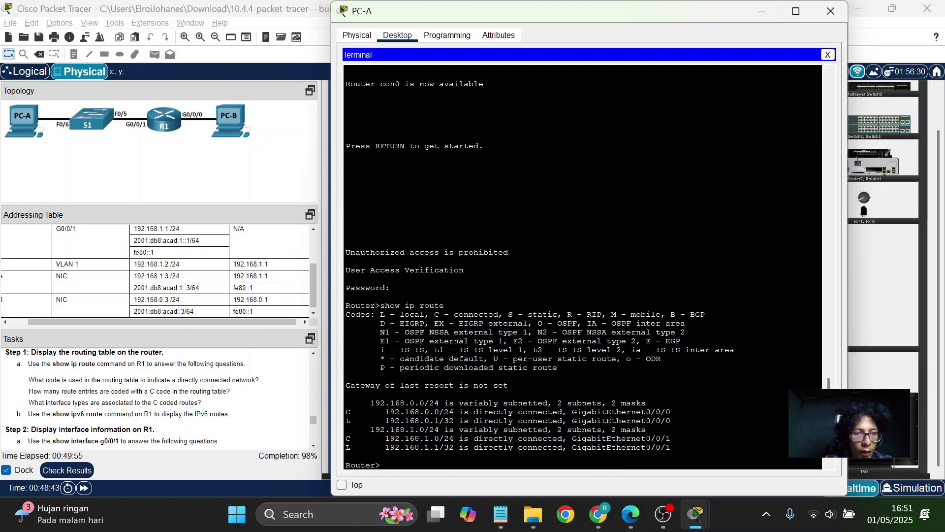
Run show ipv6 route to review R1's 2001:DB8:ACAD::/64 and 2001:DB8:ACAD:1::/64 routes.
text(show)
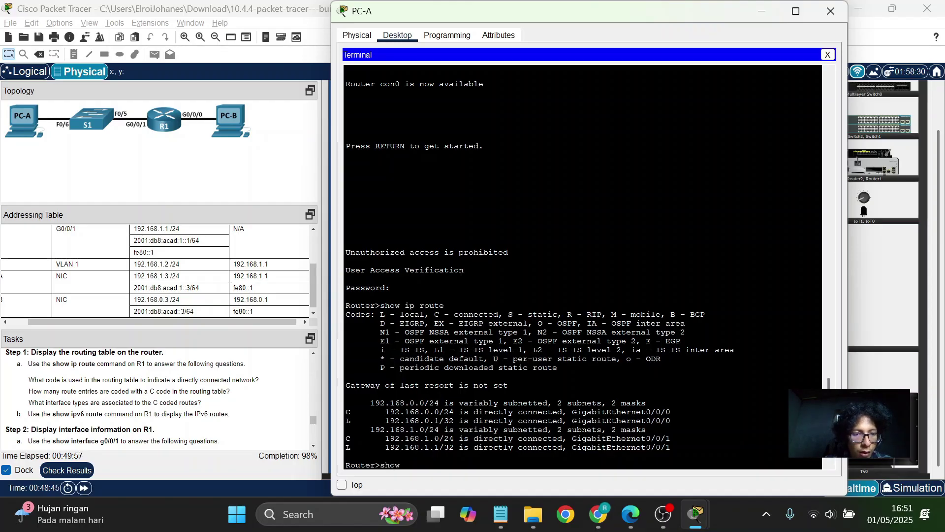
text( ipv)
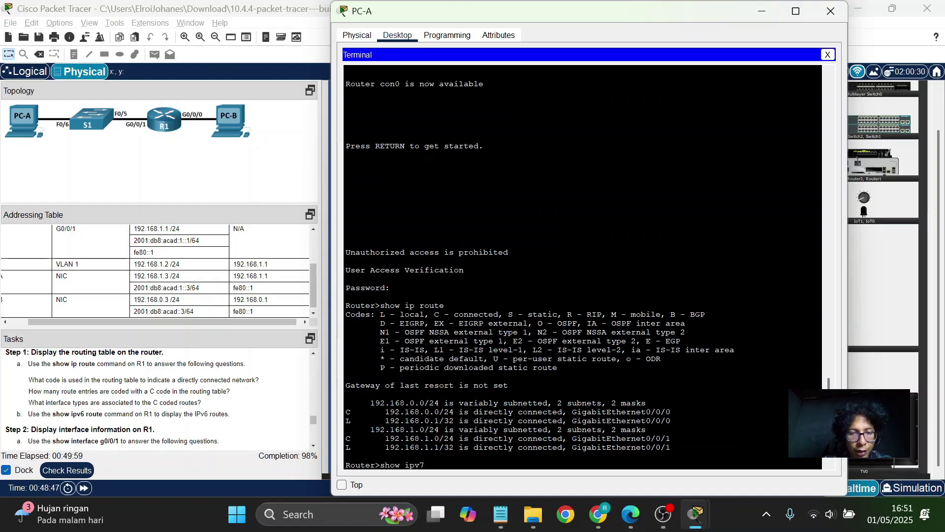
text(6)
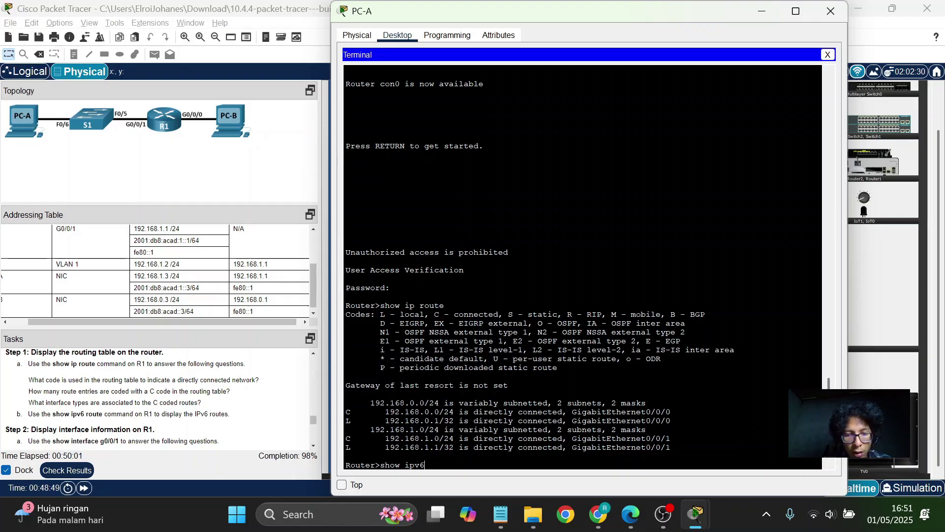
text( route)
key(Return)
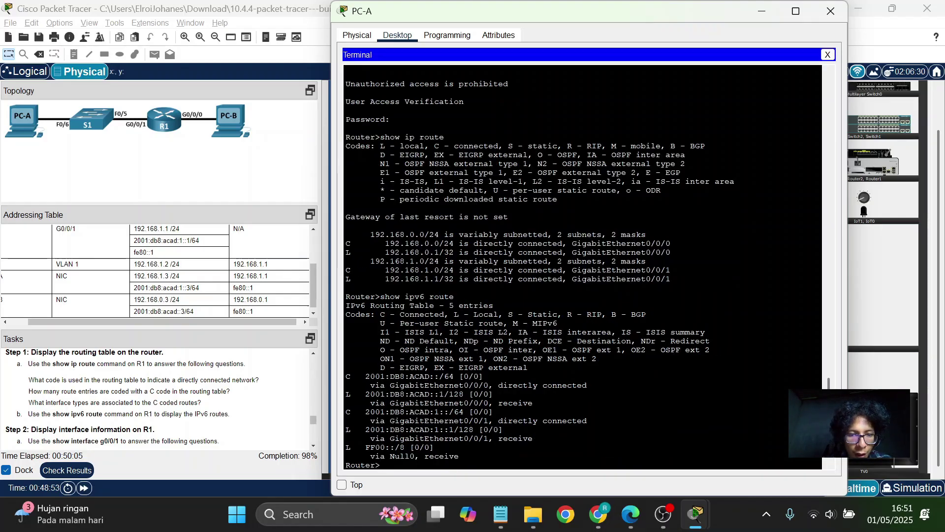
scroll(306, 415, down, 1)
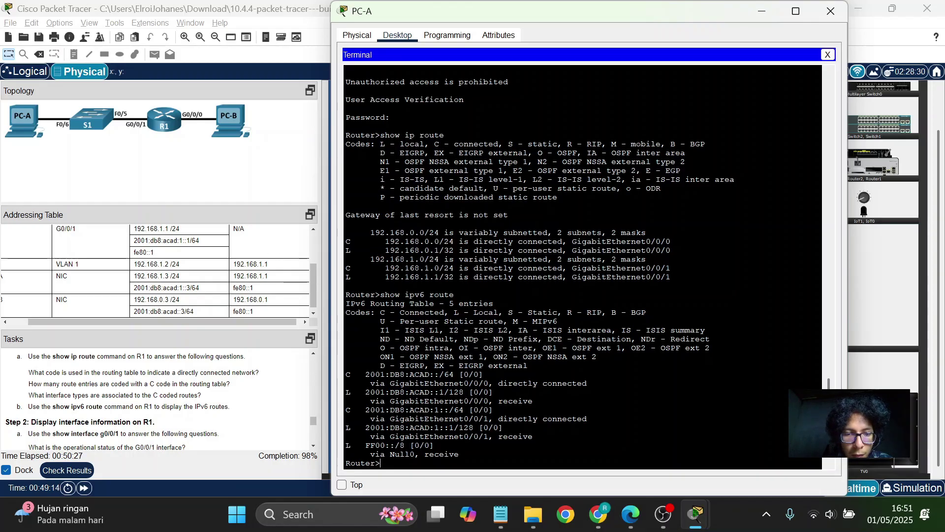
scroll(132, 399, down, 1)
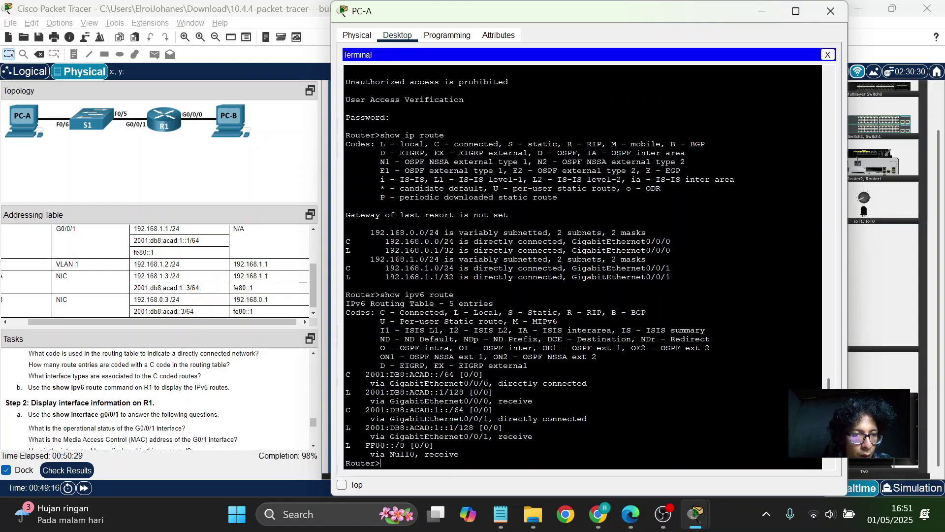
scroll(132, 399, down, 1)
scroll(131, 399, down, 1)
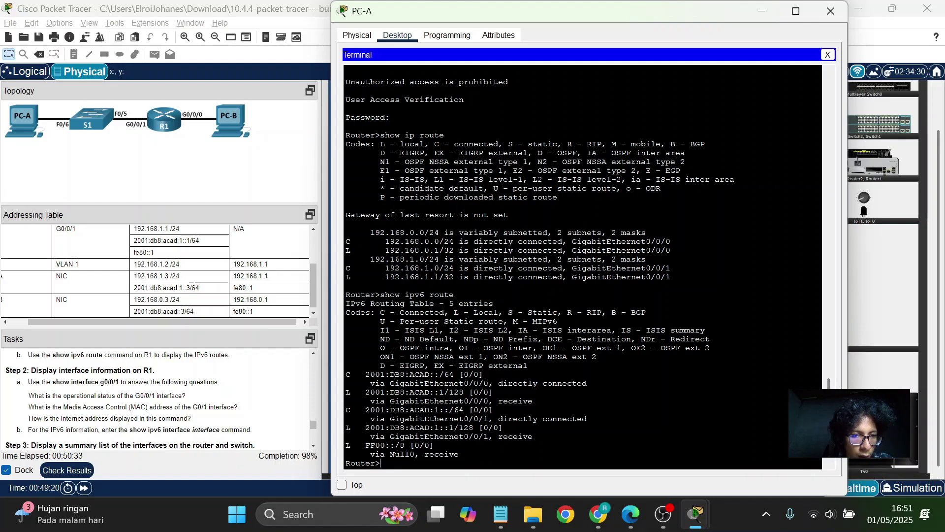
Run show interface g0/0/1 and page through its full output.
text(show)
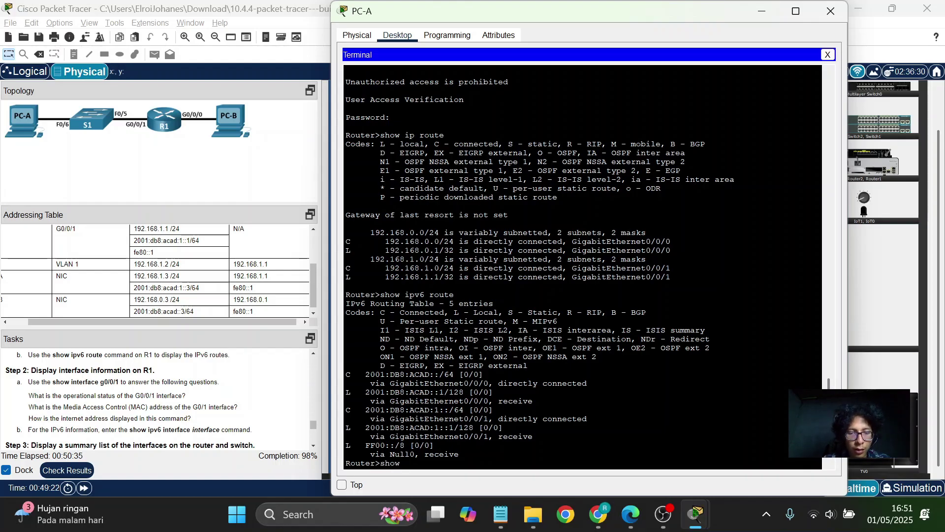
text( interface)
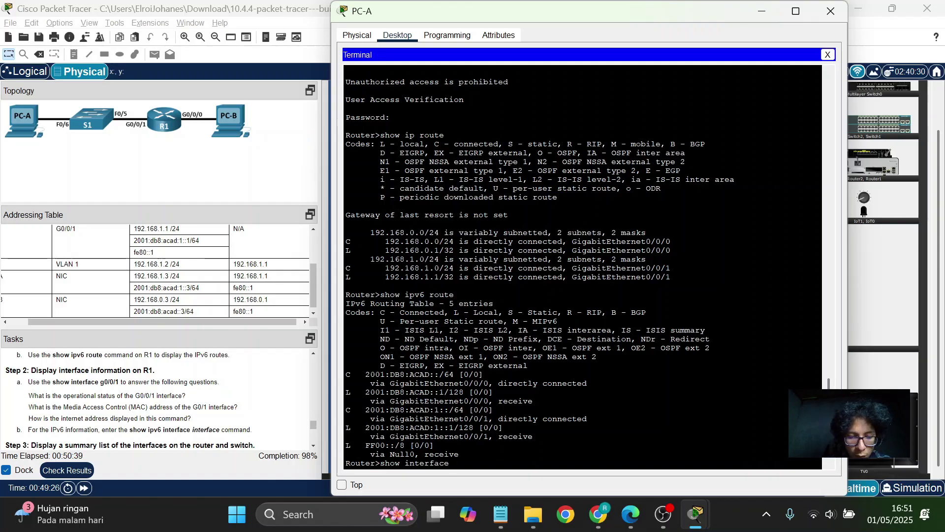
text( g0/0/)
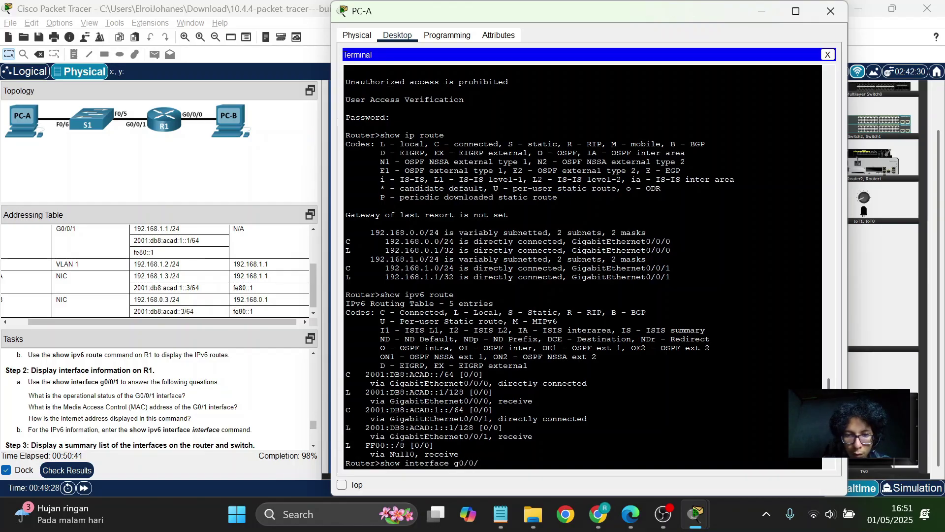
text(1)
key(Return)
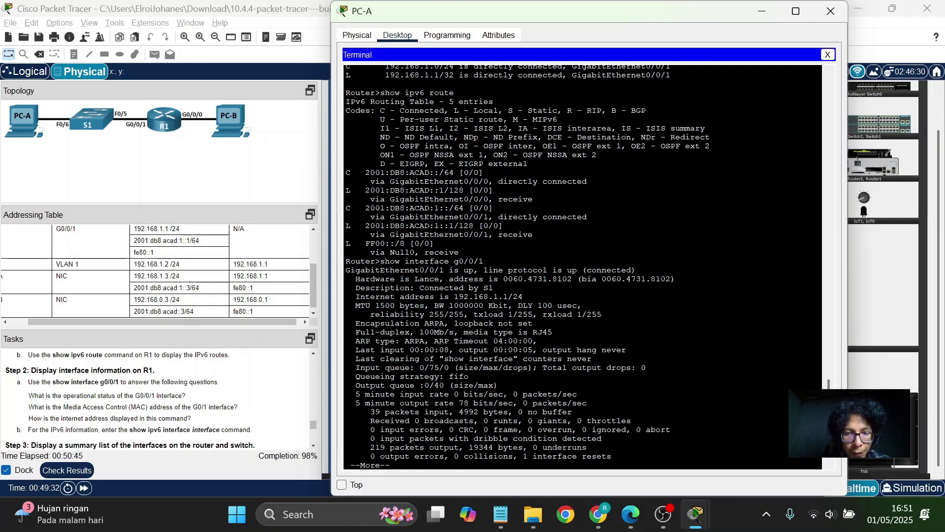
key(Return)
key(Return)
key(Return)
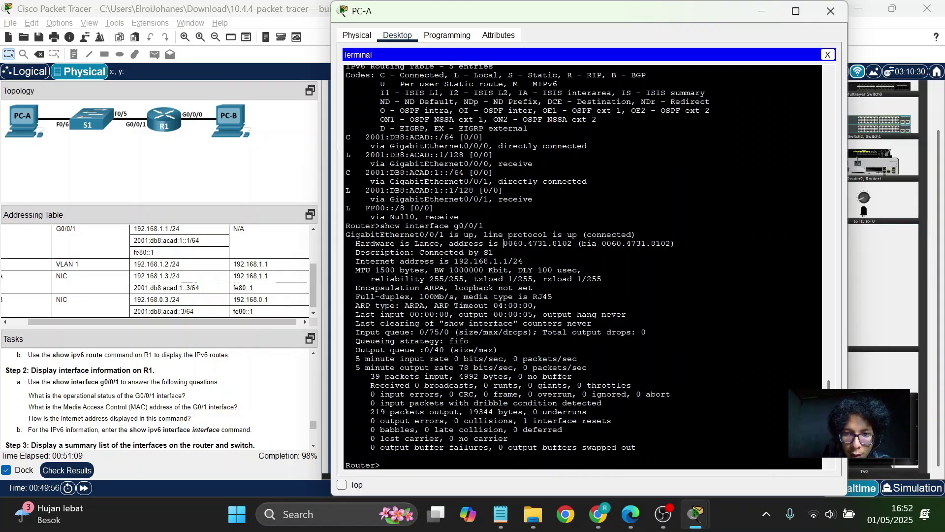
Highlight G0/0/1's MAC address 0060.4731.8102 and its 192.168.1.1/24 Internet address line.
drag(503, 244, 577, 243)
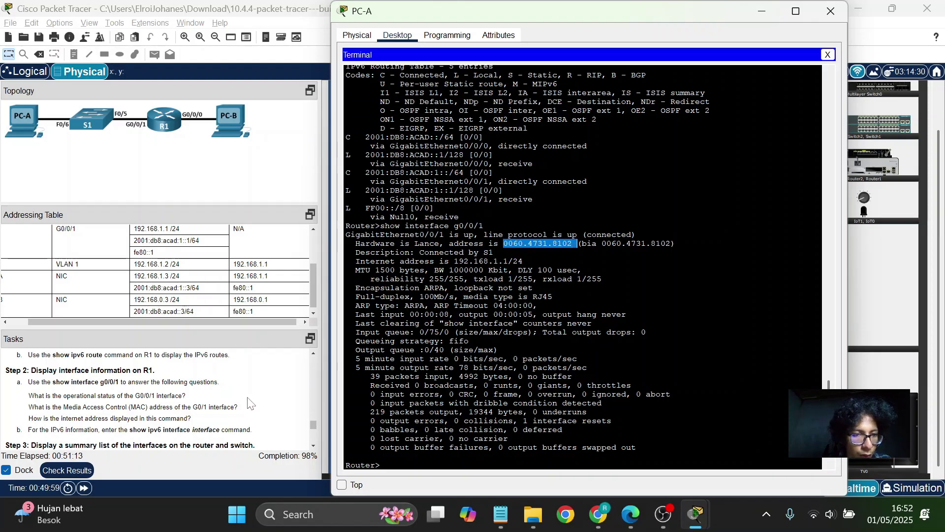
scroll(249, 402, down, 1)
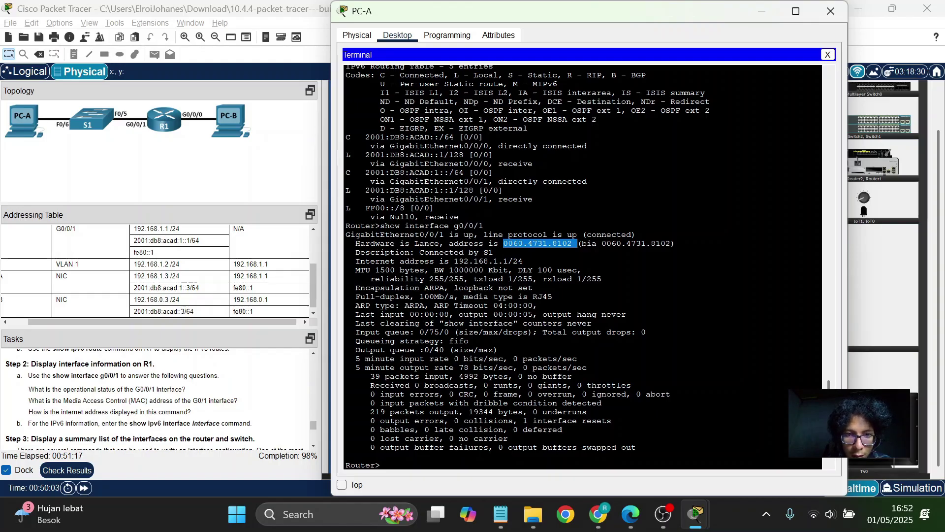
drag(351, 261, 523, 260)
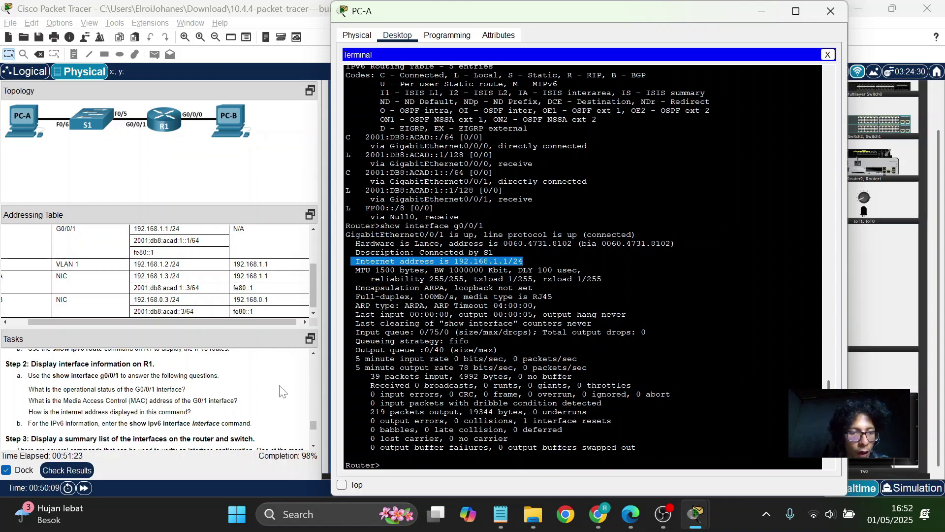
scroll(281, 391, down, 1)
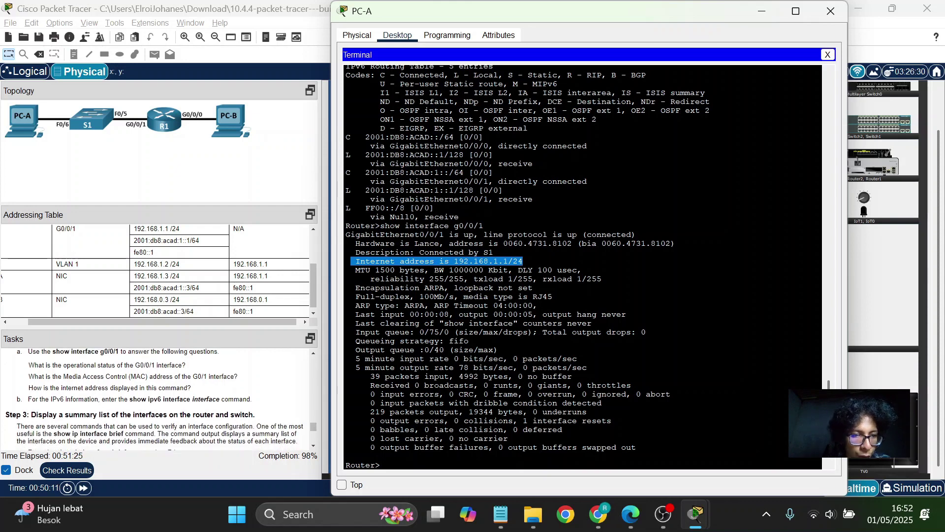
click(380, 464)
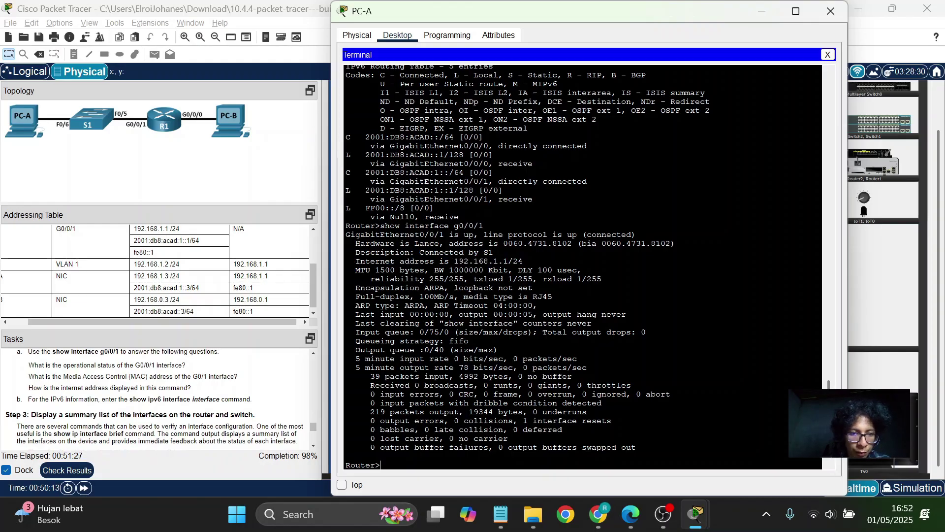
Run show ipv6 interface and page through the output for both interfaces.
text(show )
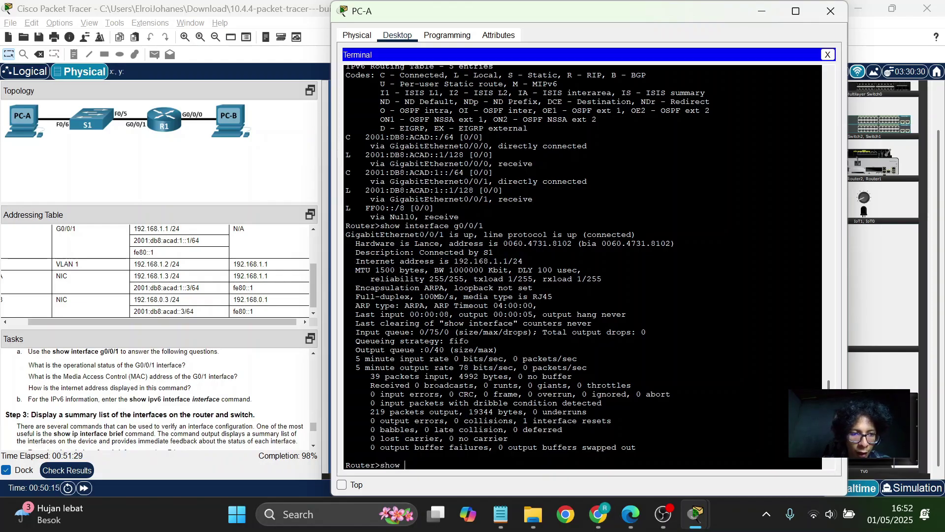
text(ipv6 i)
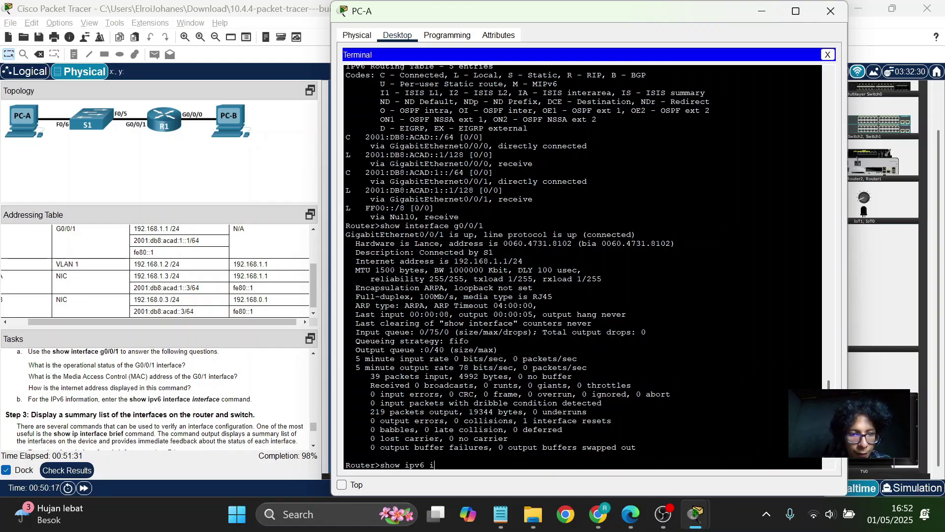
text(nterfac)
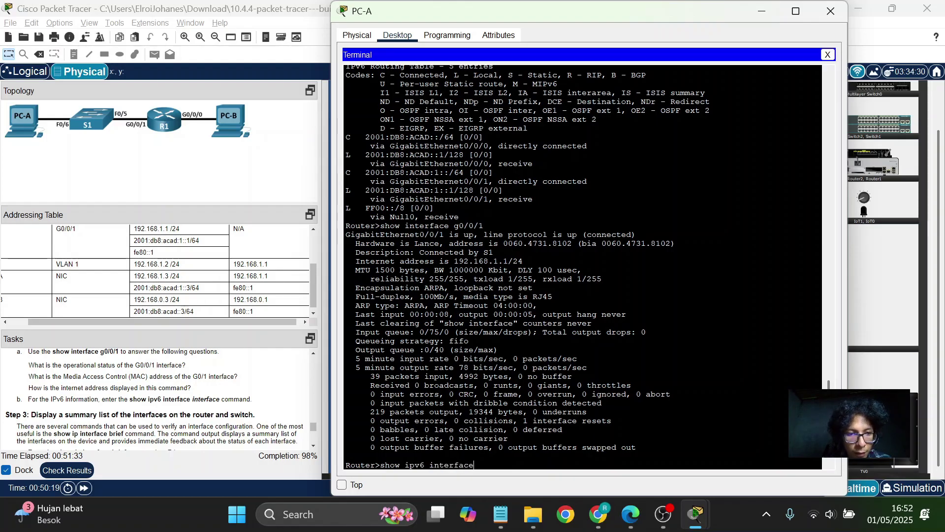
text(e)
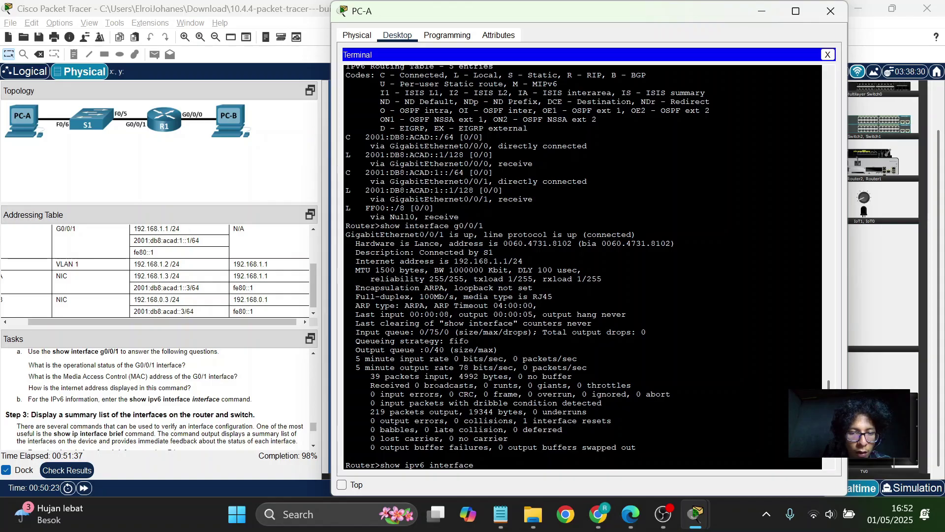
key(Return)
key(space)
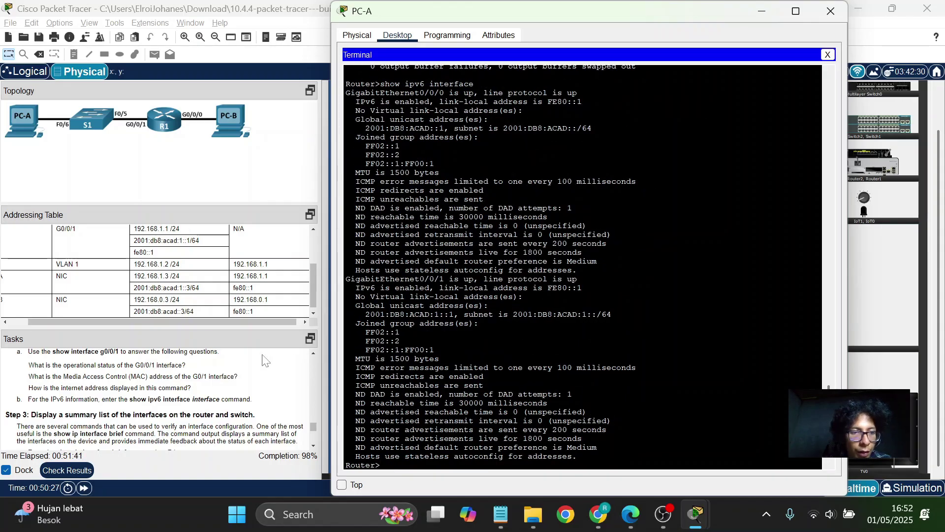
scroll(582, 268, up, 2)
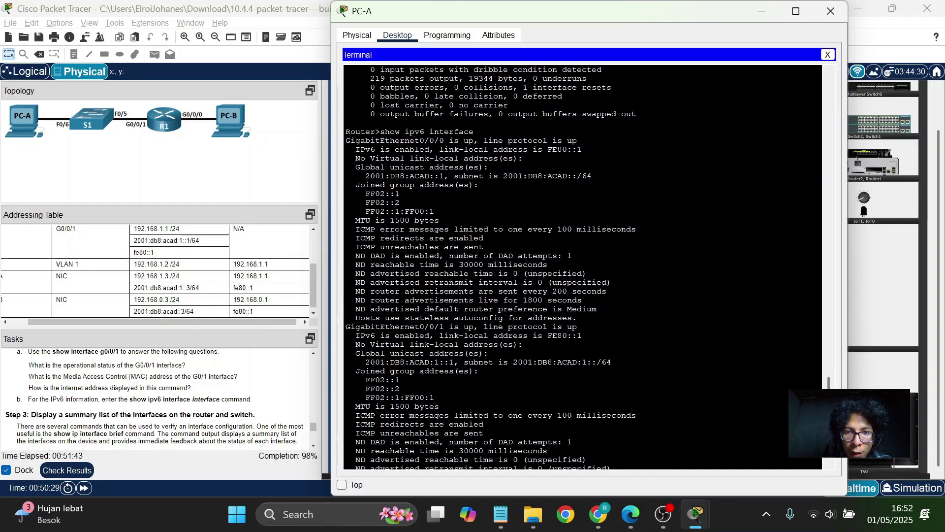
scroll(583, 269, up, 2)
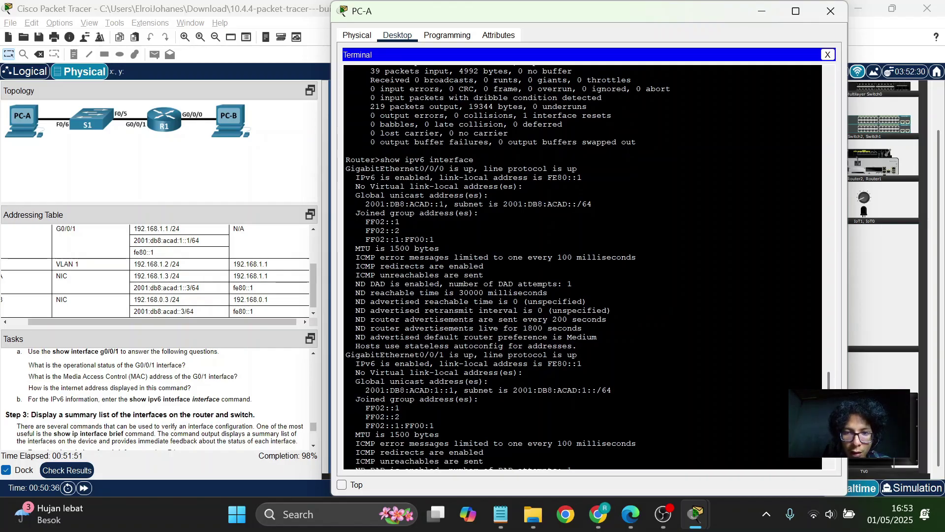
Highlight G0/0/0's global unicast address, joined group addresses and interface status lines.
drag(365, 204, 572, 204)
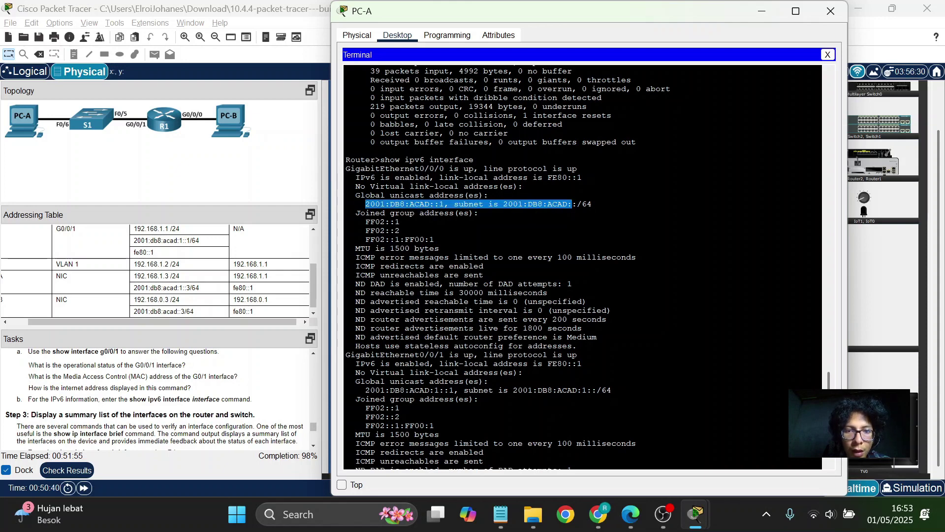
scroll(582, 266, down, 1)
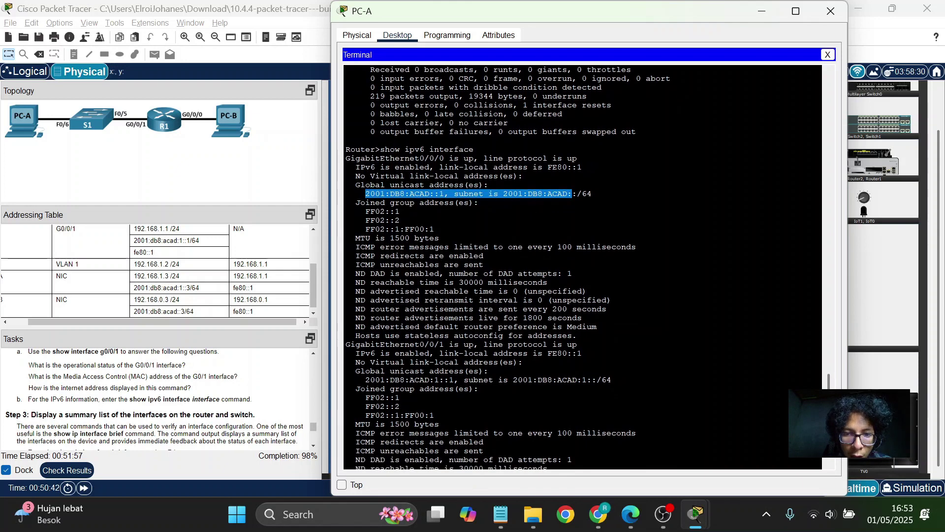
scroll(508, 268, down, 1)
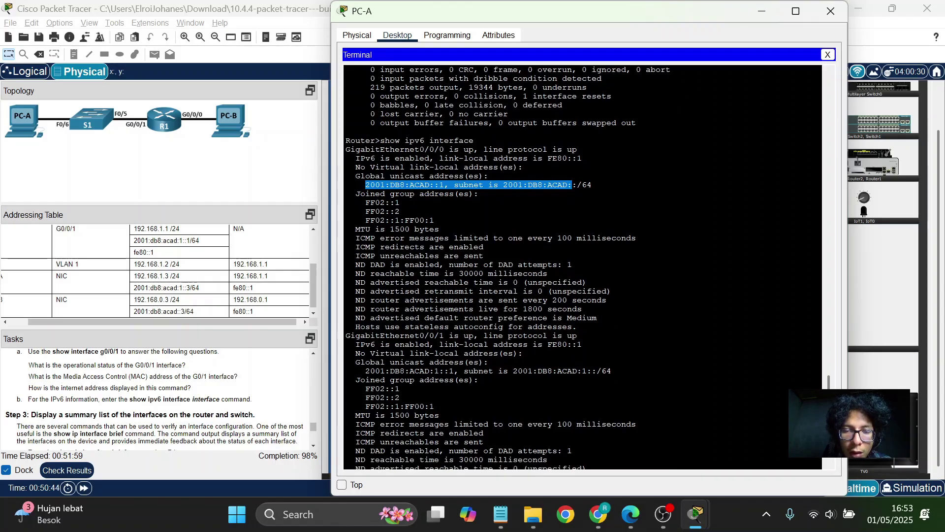
drag(365, 193, 479, 194)
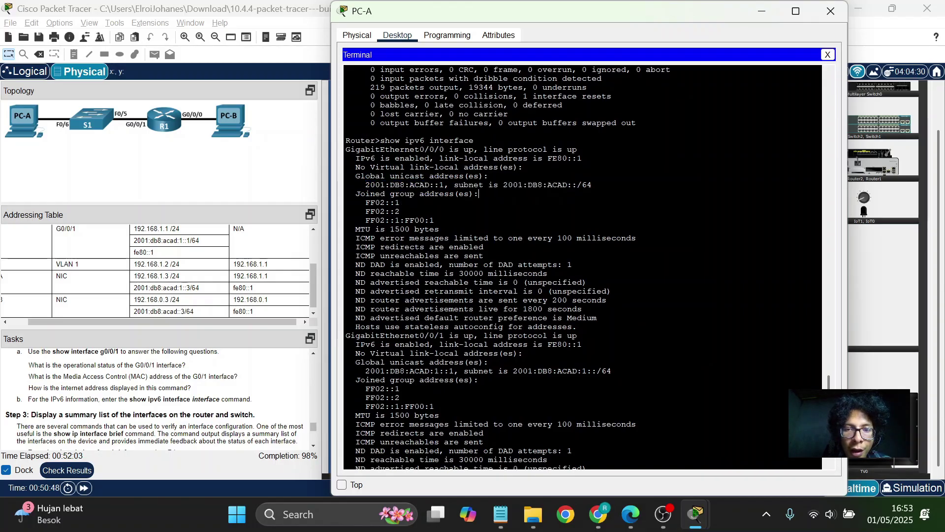
scroll(508, 267, up, 7)
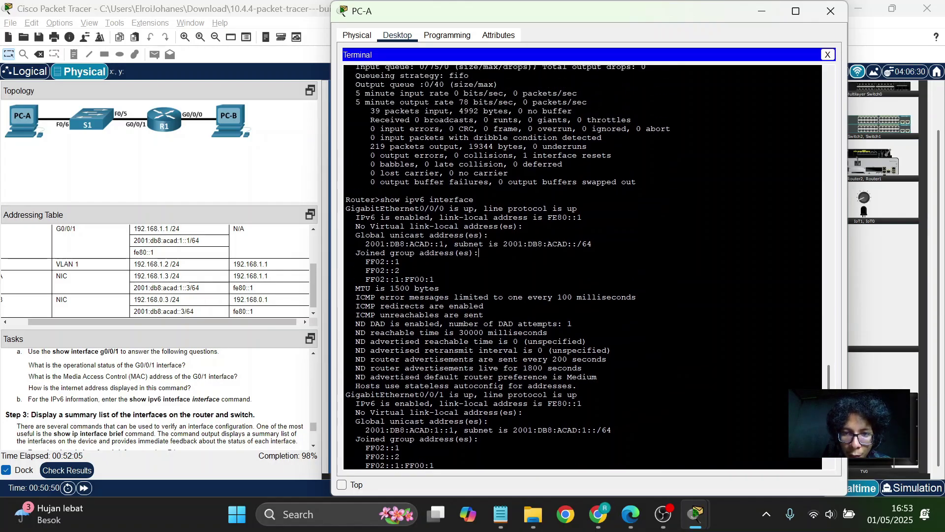
mouse_move(582, 217)
mouse_down()
mouse_move(346, 209)
mouse_move(582, 217)
mouse_up()
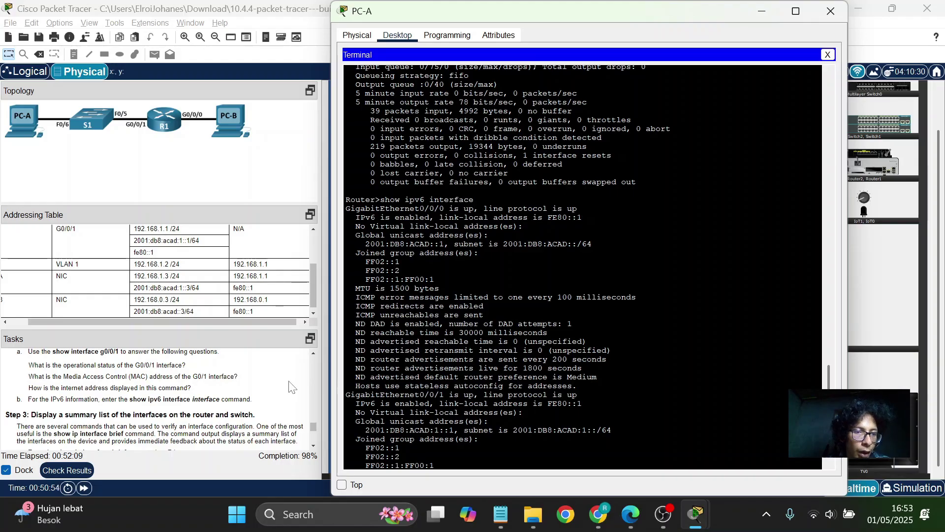
scroll(289, 386, down, 2)
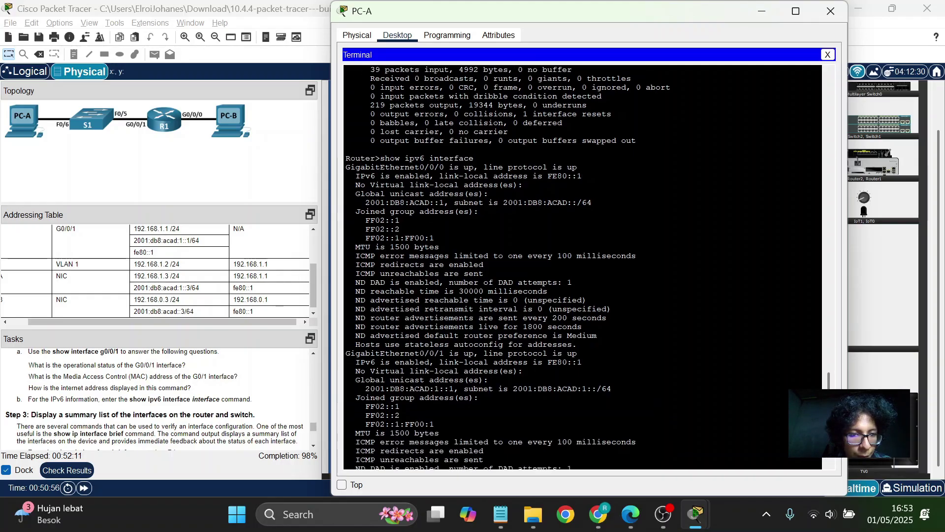
scroll(271, 396, down, 3)
scroll(271, 395, up, 1)
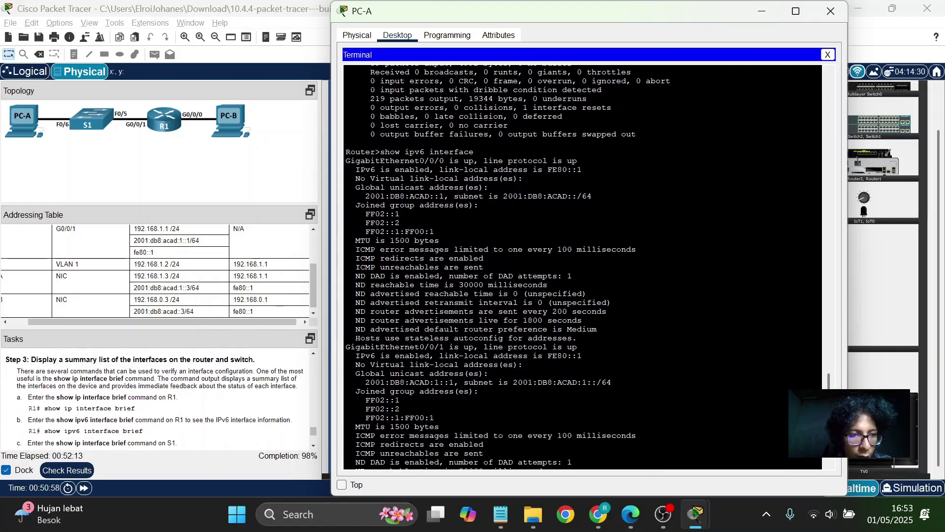
scroll(581, 265, down, 3)
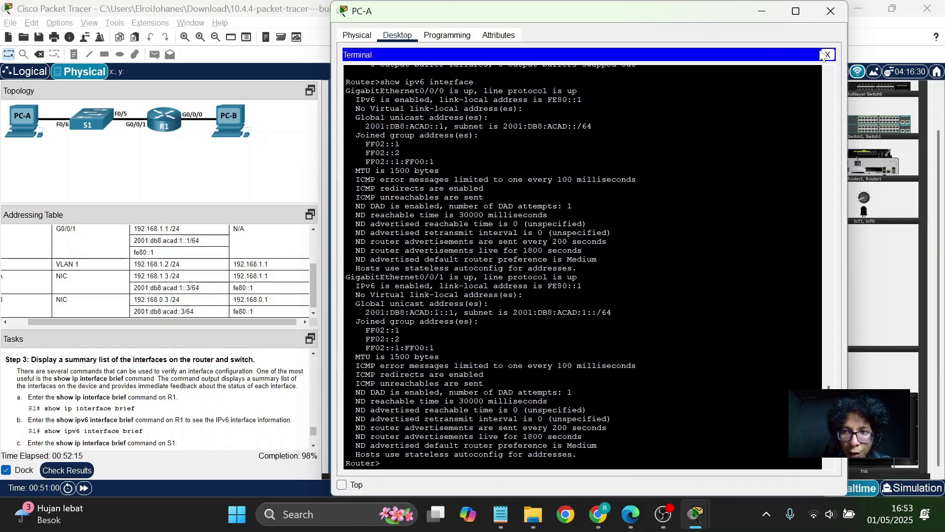
Close the existing PC-A terminal session and the PC-A device window.
click(827, 55)
scroll(285, 399, down, 1)
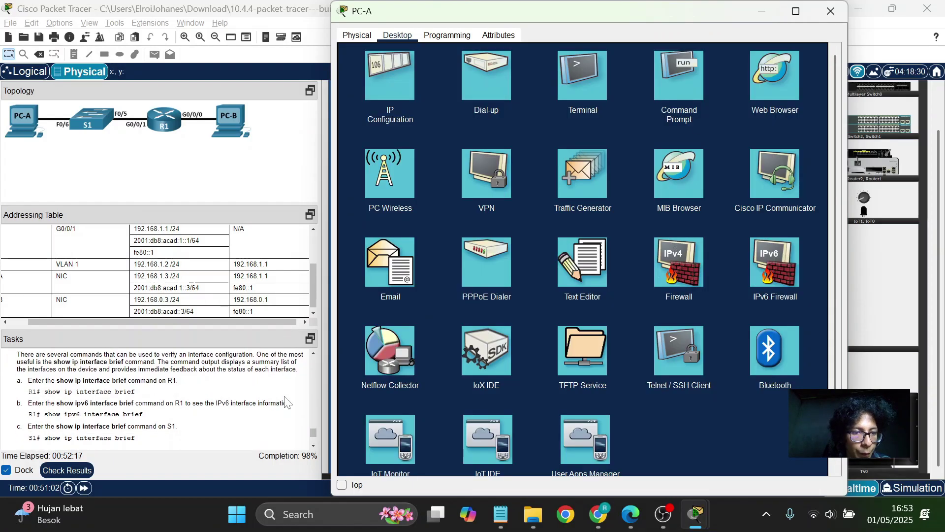
click(832, 10)
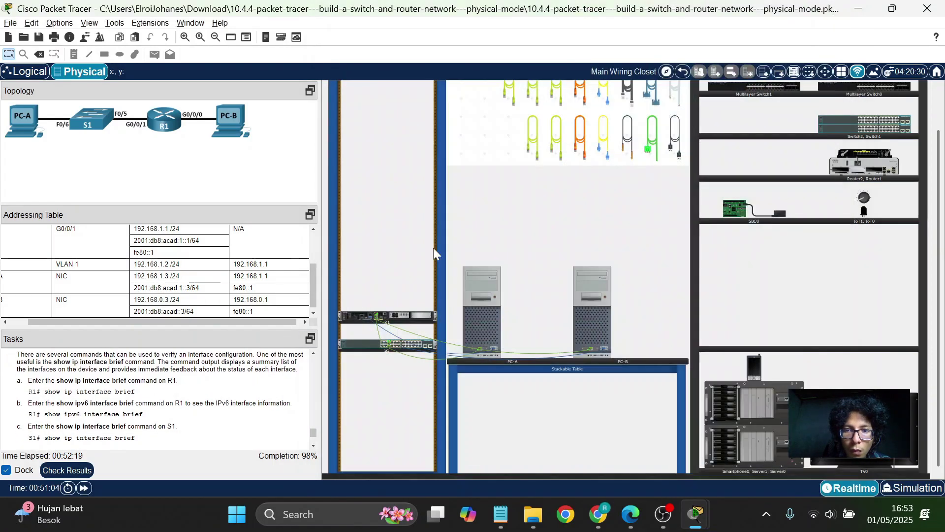
scroll(233, 405, down, 1)
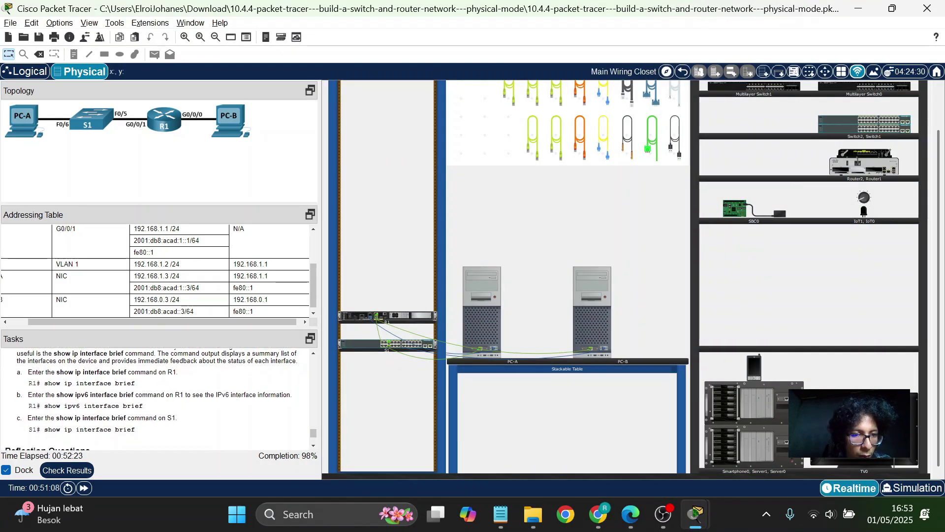
Reconnect PC-A's terminal to R1 with default serial settings and run 'show ip interface brief'.
click(479, 285)
click(595, 71)
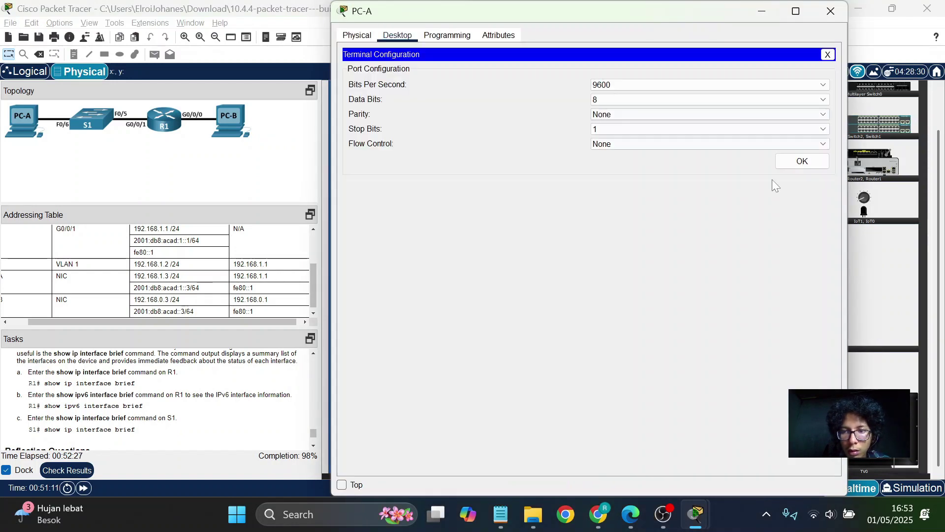
click(802, 162)
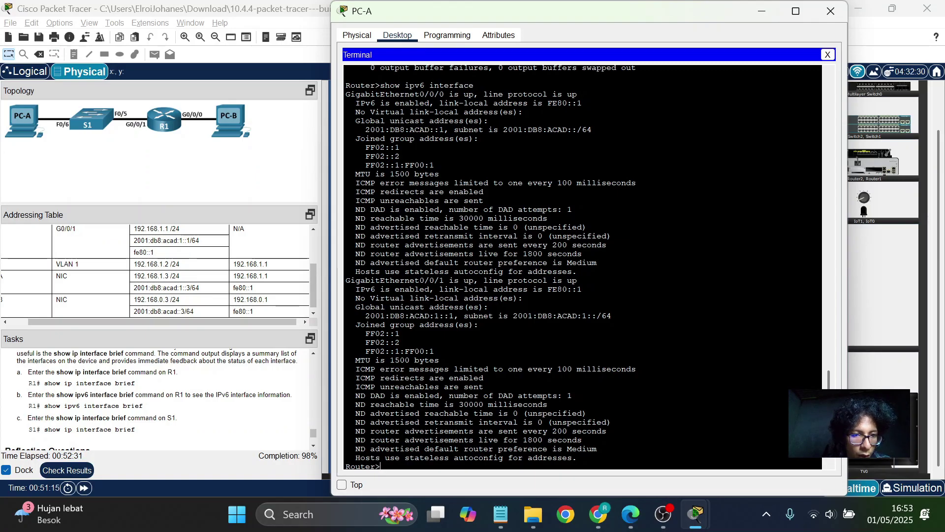
text(show )
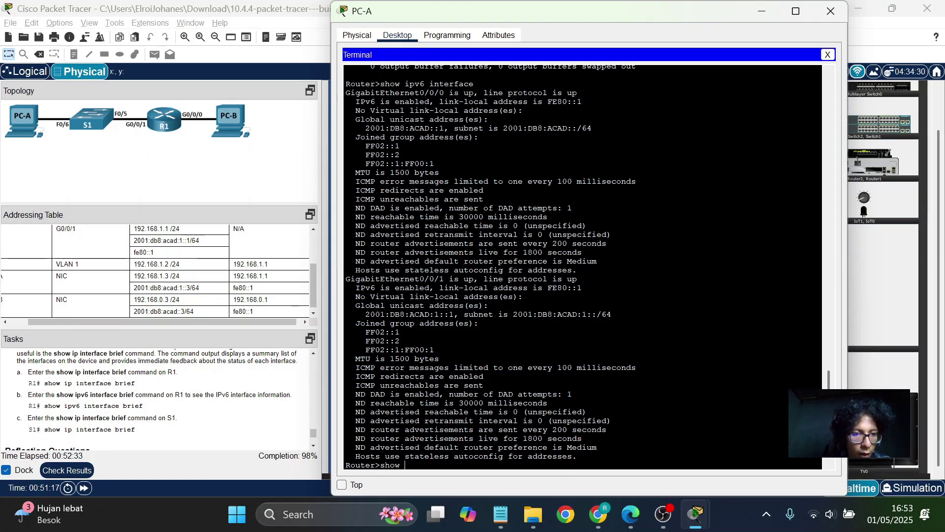
text(ip inter)
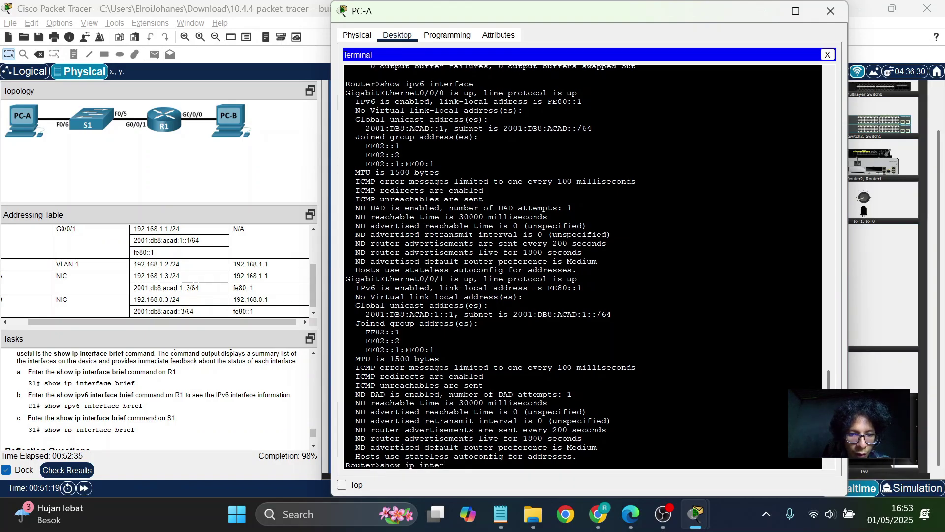
text(face brief)
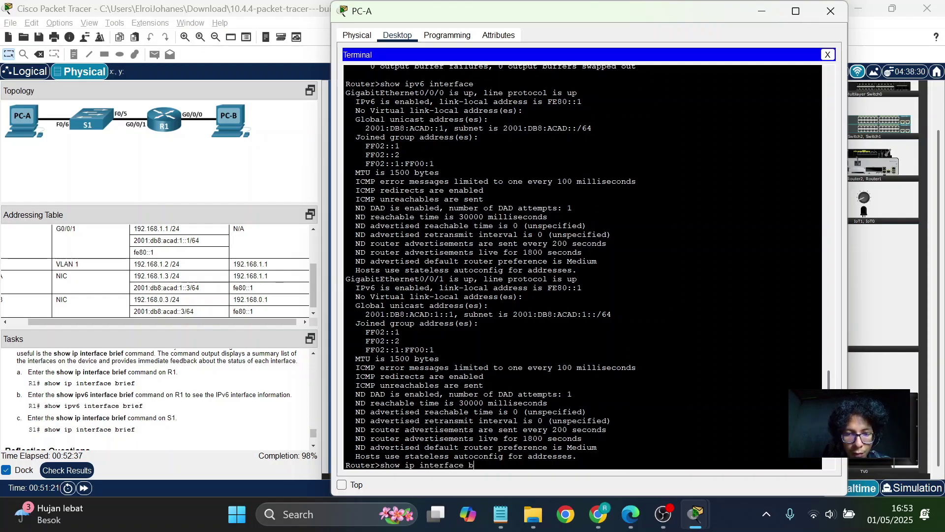
key(Return)
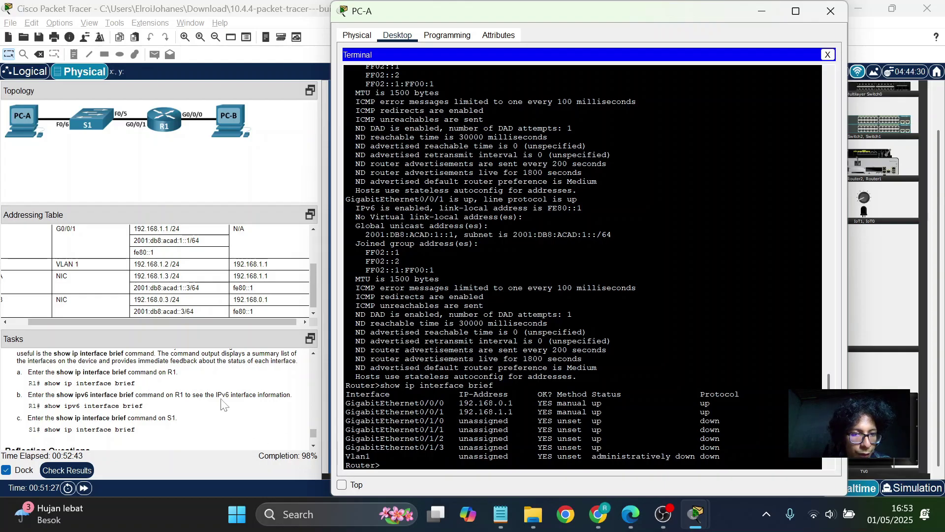
scroll(224, 404, down, 1)
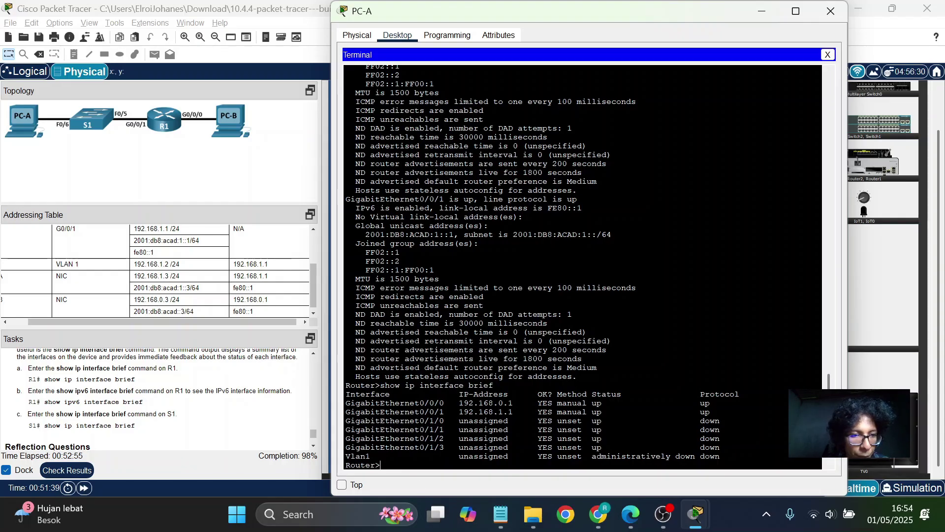
Run 'show ipv6 interface brief' on R1 from the PC-A terminal and review the output.
text(sh)
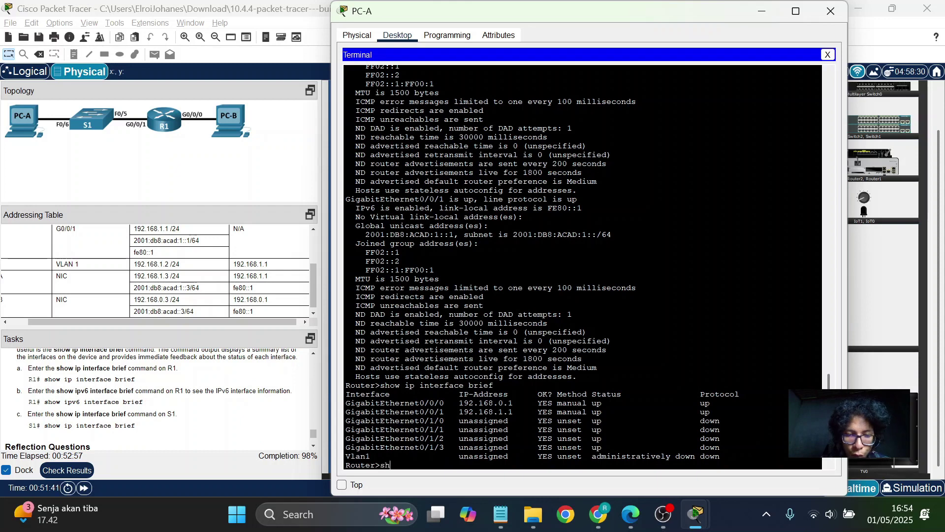
text(ow ipv)
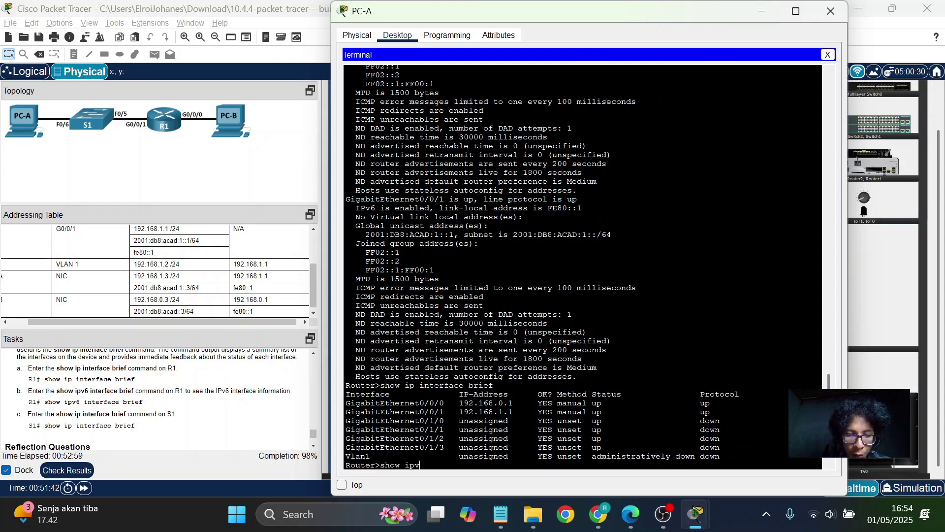
text(6 in)
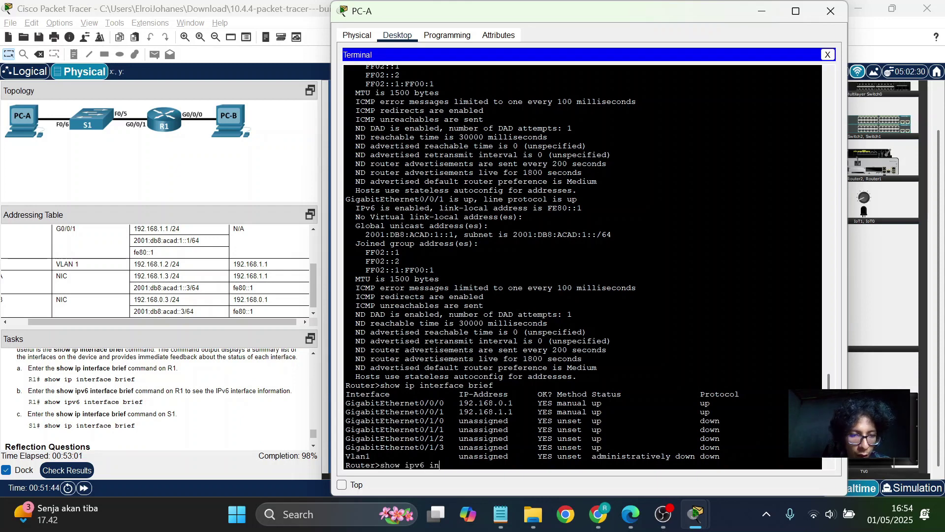
text(terface brief)
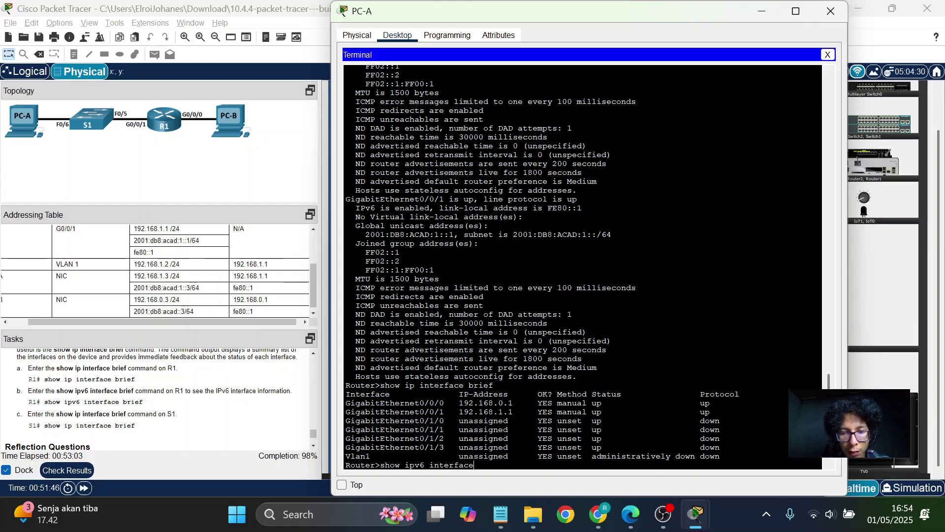
key(Return)
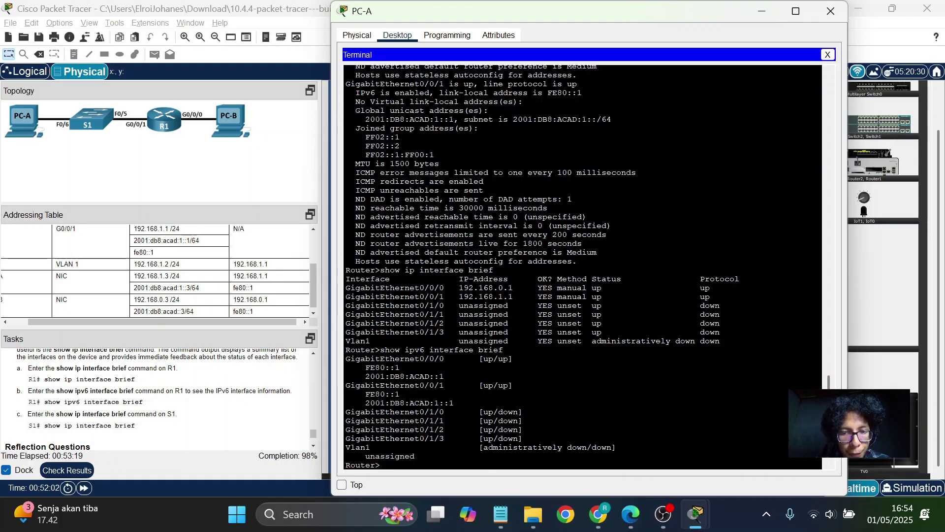
scroll(165, 435, down, 1)
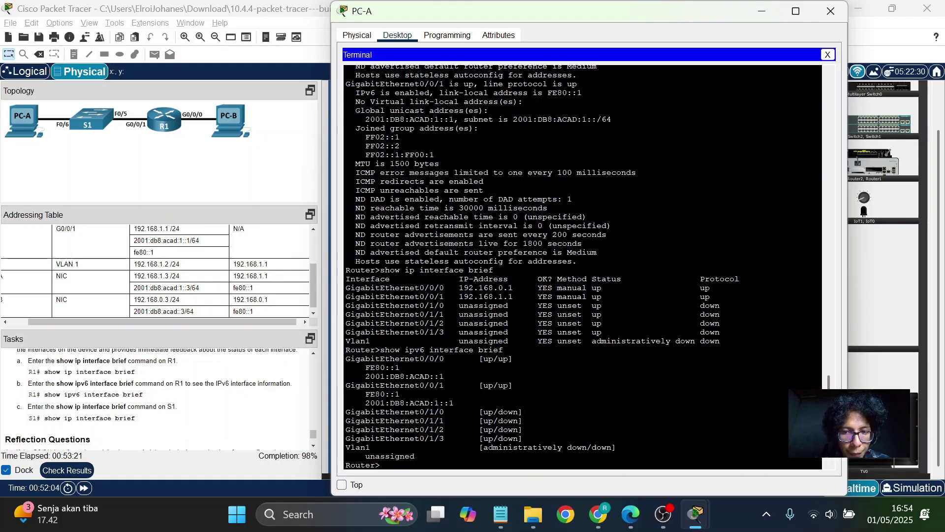
scroll(157, 399, down, 1)
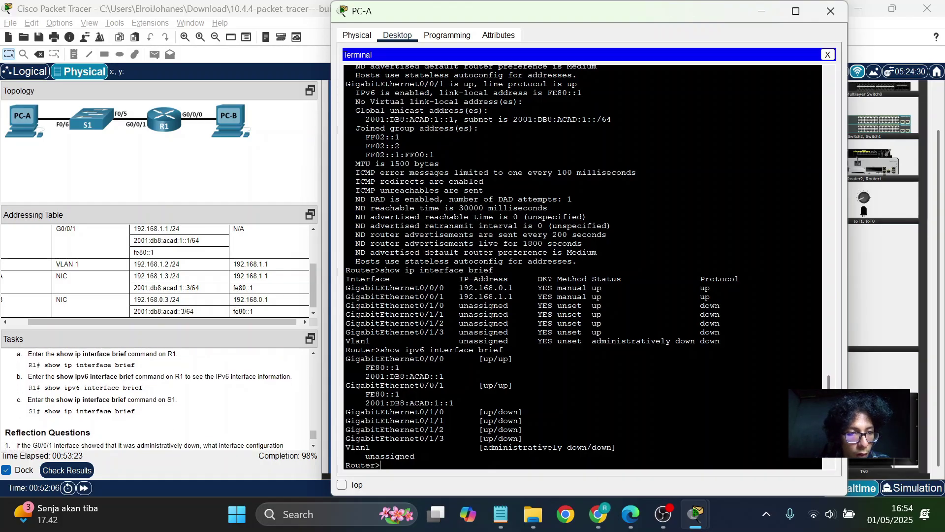
Bring the PC-A terminal back to the front, type 'show ip interface', then close the terminal.
right_click(179, 390)
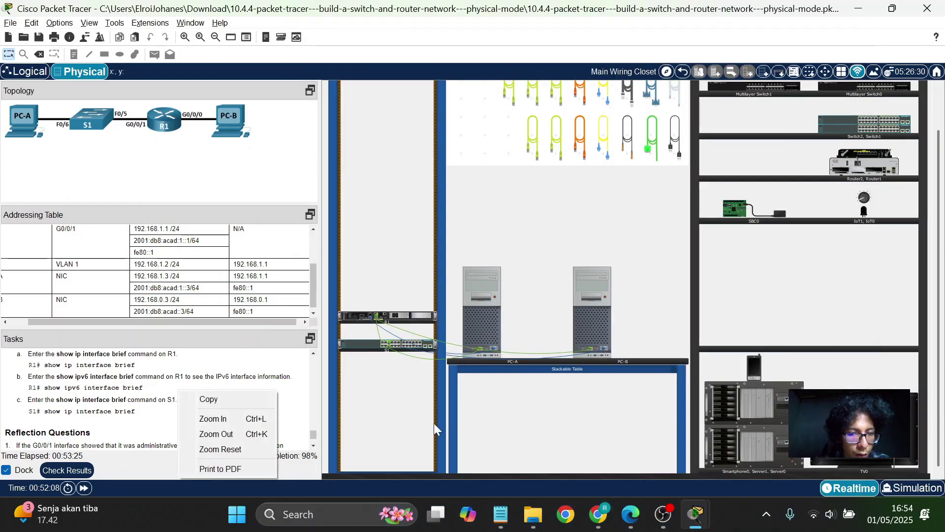
click(691, 518)
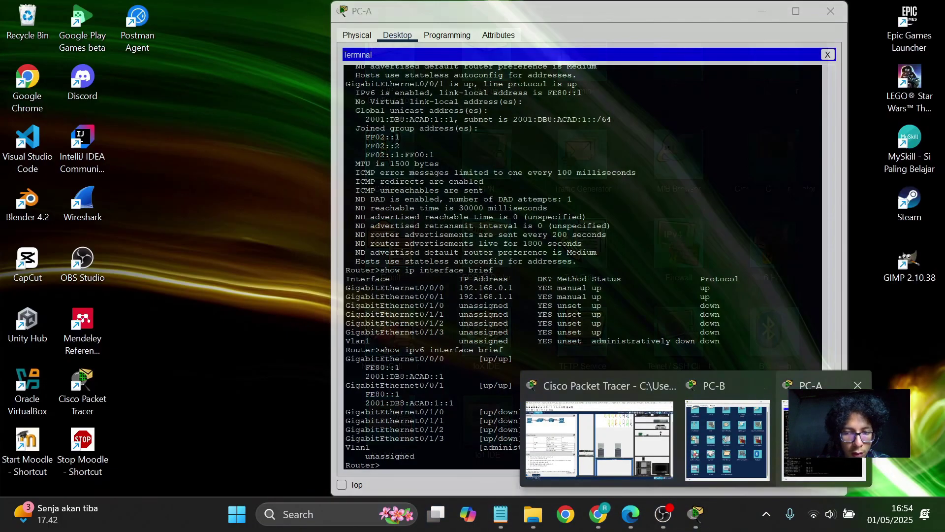
click(861, 454)
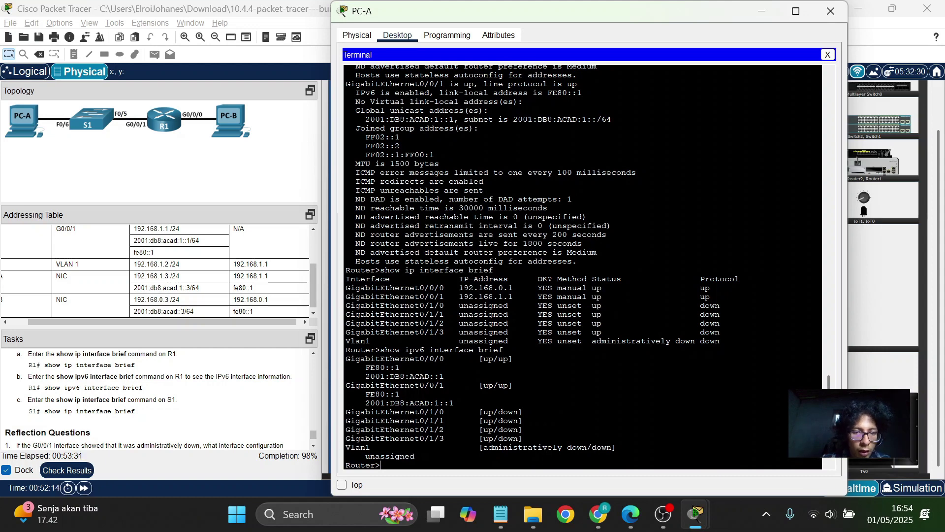
text(show ip i)
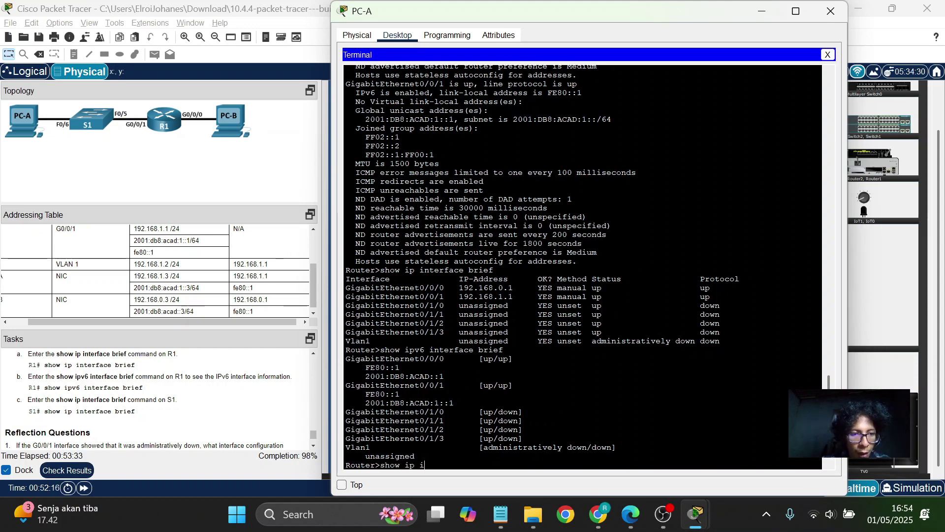
text(nterface)
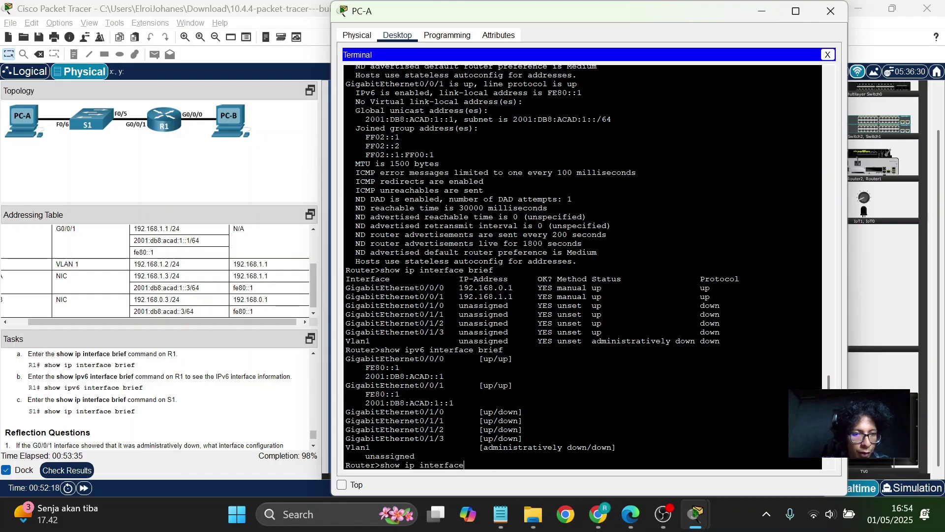
click(828, 54)
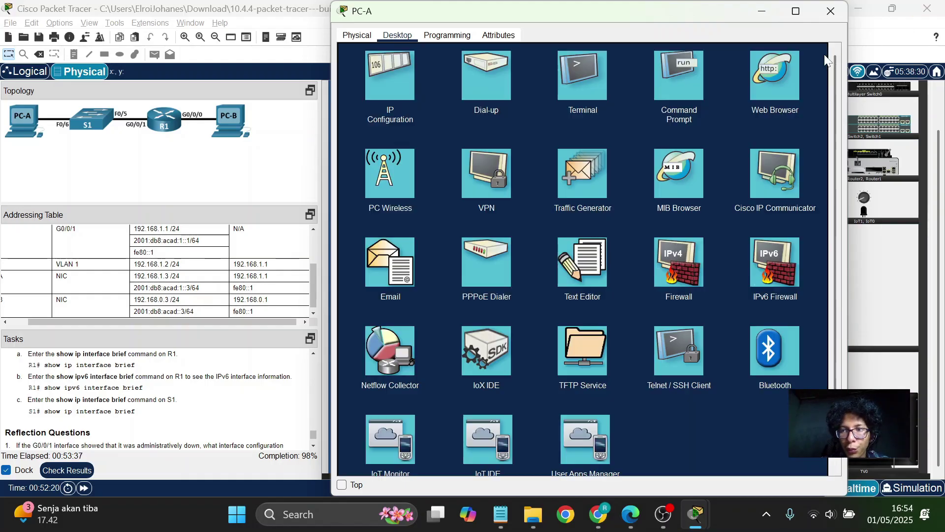
Close PC-A and connect PC-B's terminal to S1 using the default console port settings.
click(828, 16)
click(577, 307)
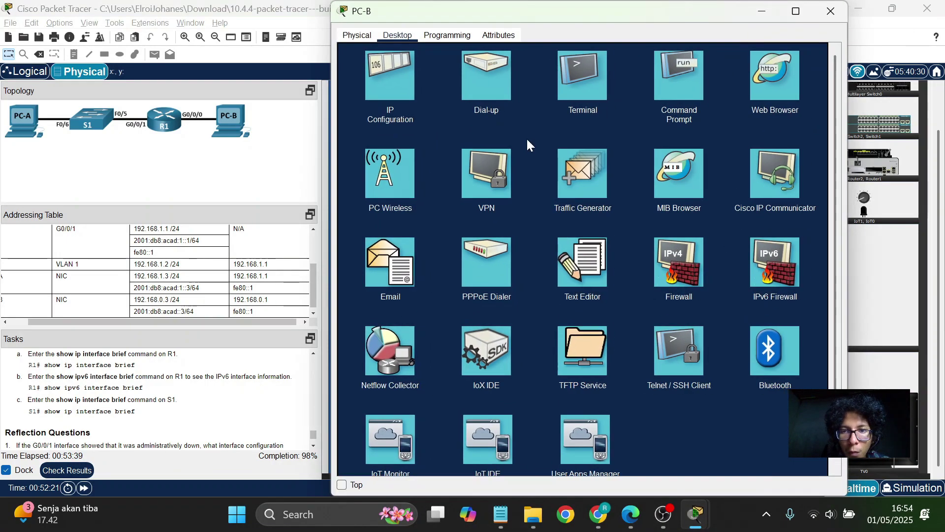
click(569, 94)
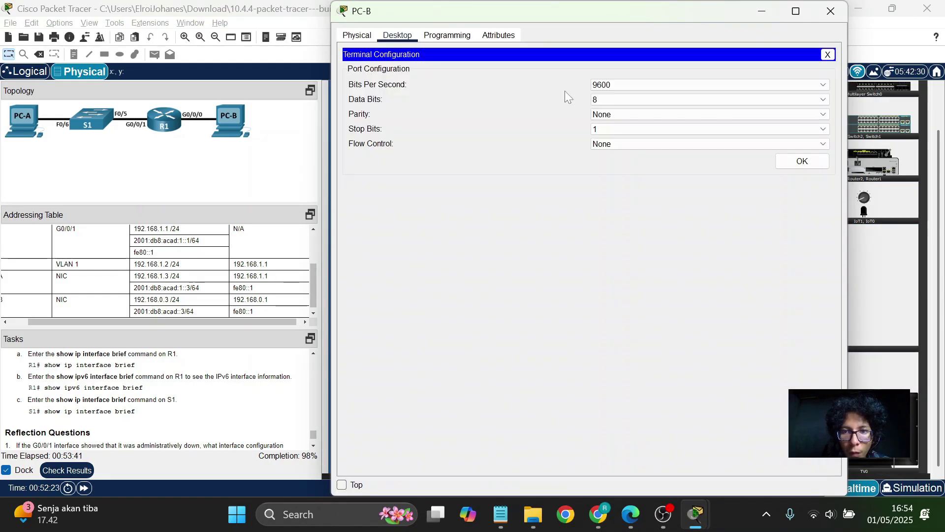
click(808, 160)
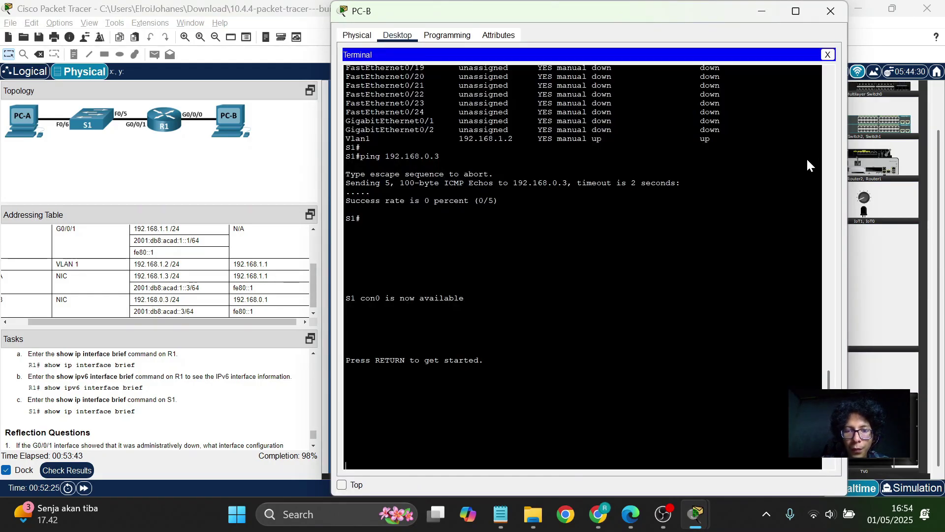
Run 'show ip interface brief' on S1 and page through the full interface list.
key(Return)
text(sh)
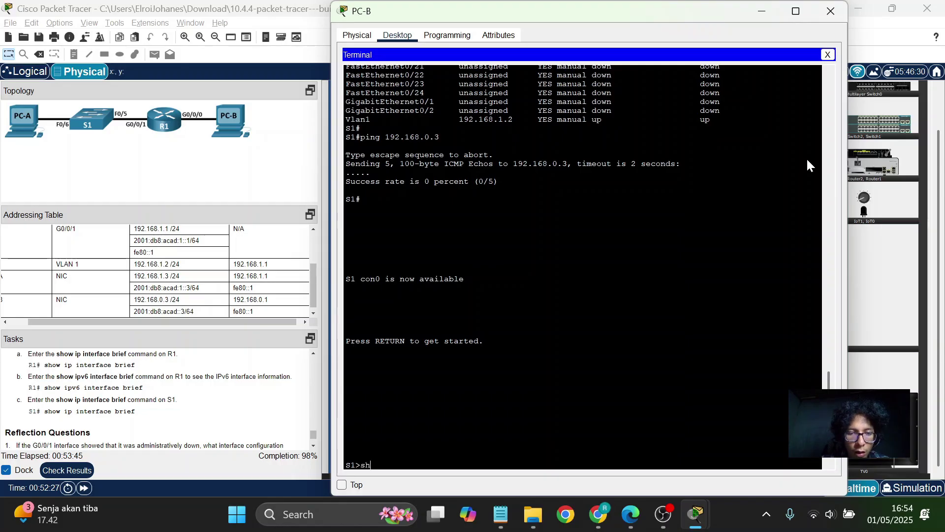
text(ow ip i)
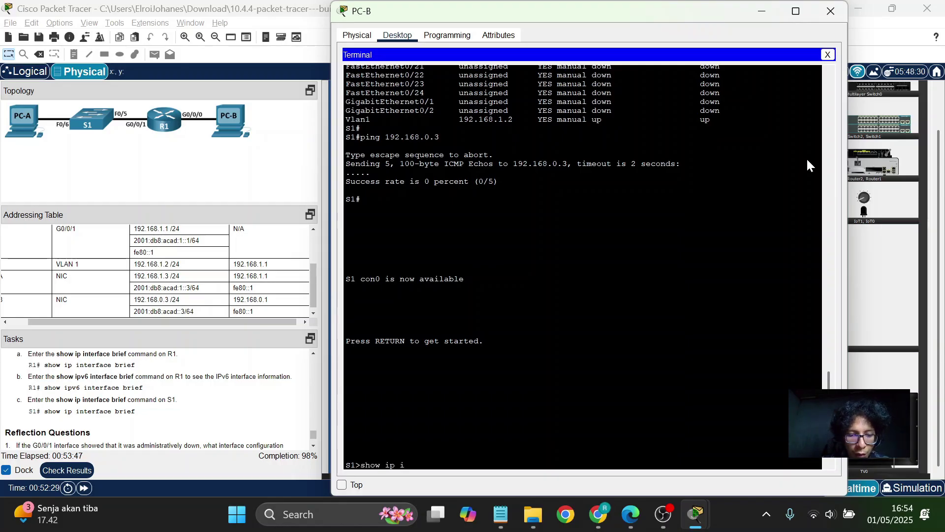
text(nterface brief)
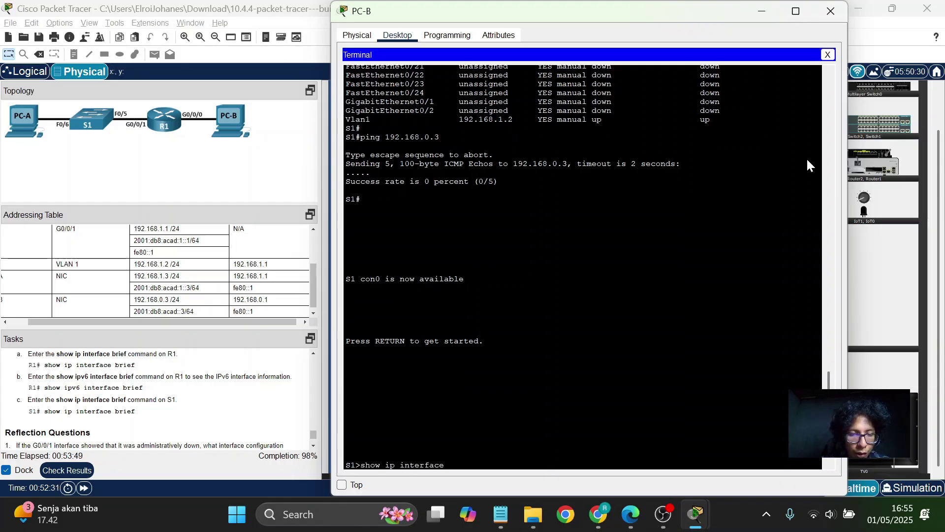
key(Return)
key(space)
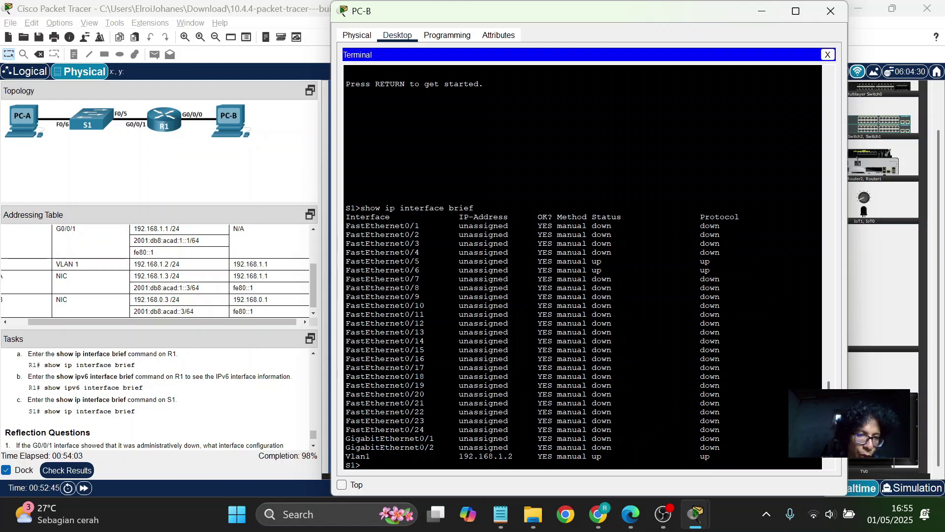
scroll(301, 377, down, 2)
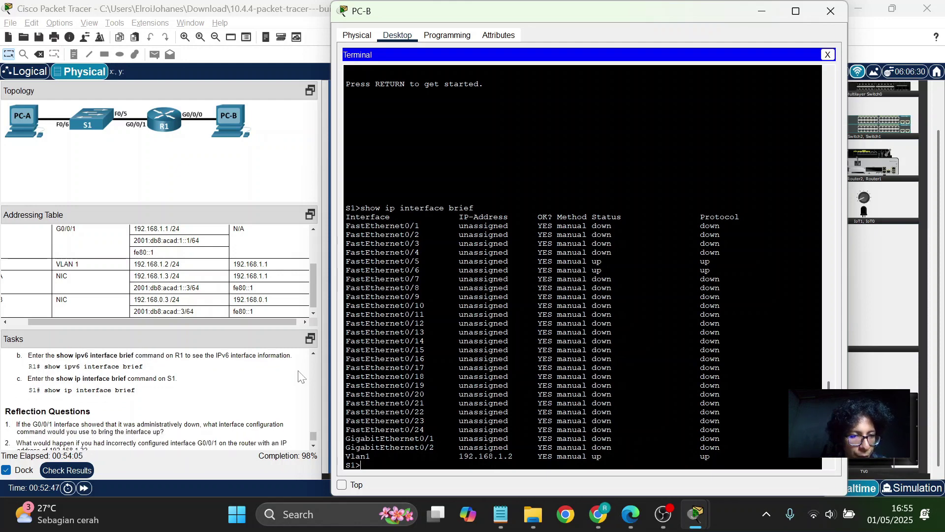
scroll(301, 377, down, 1)
scroll(301, 377, down, 1)
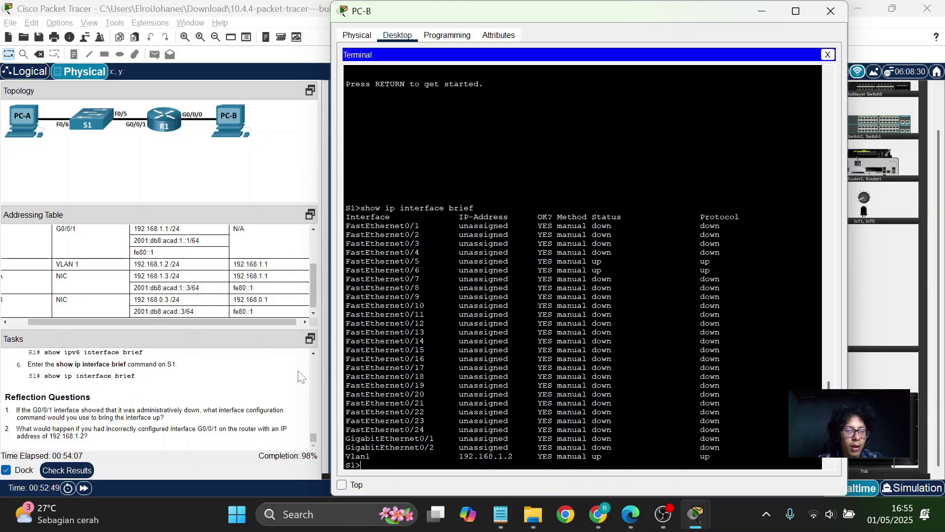